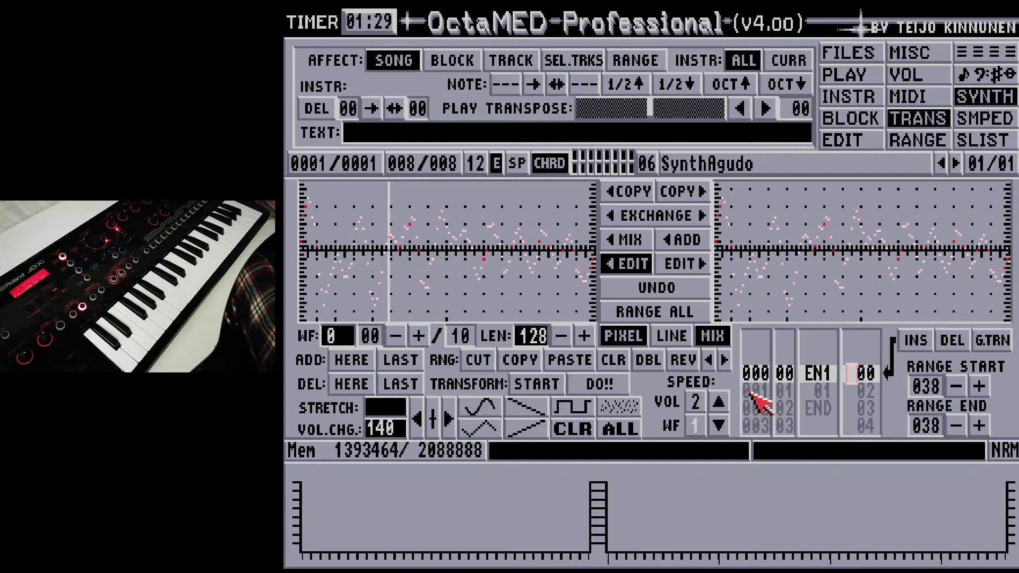
Step: Start an arpeggio with ARP and enter the steps 00, 04 and 07 below it
key(a)
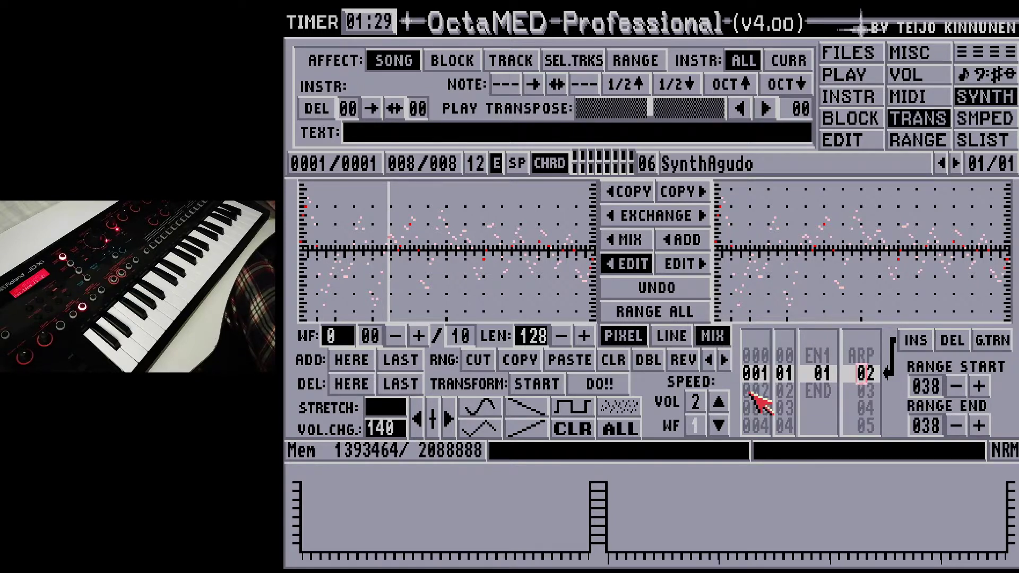
key(Left)
key(Return)
key(Left)
key(Down)
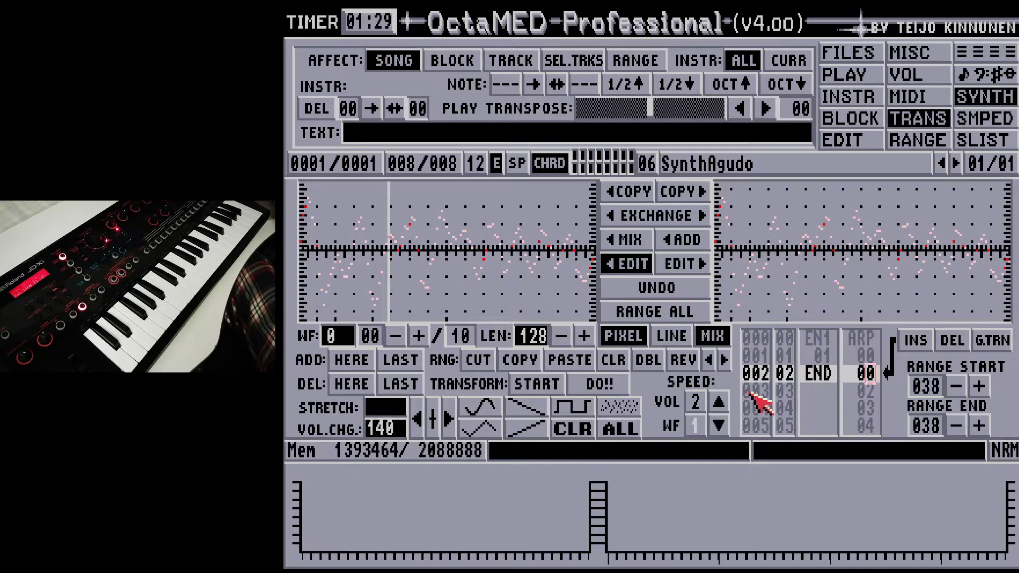
key(Down)
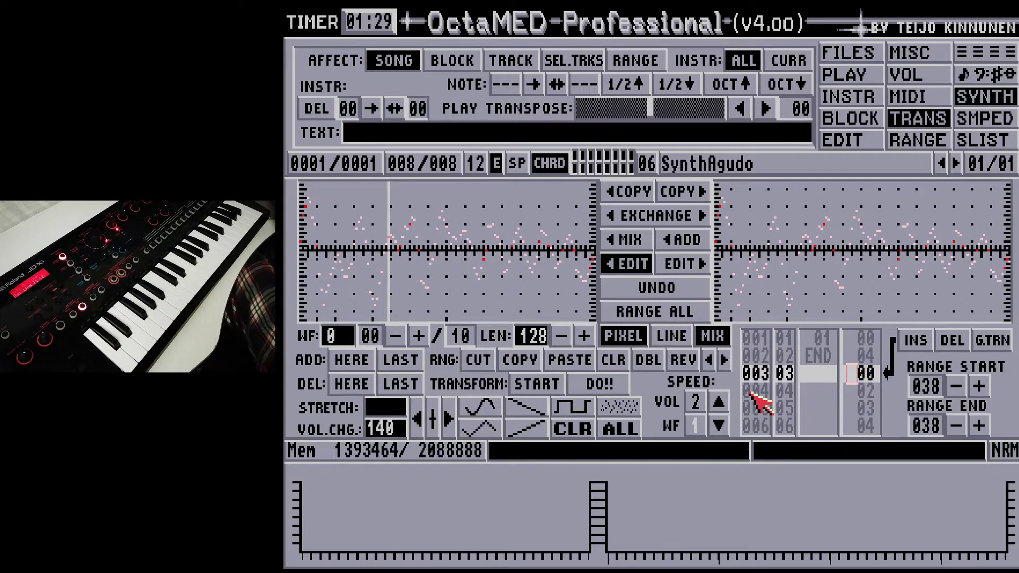
key(Right)
text(7)
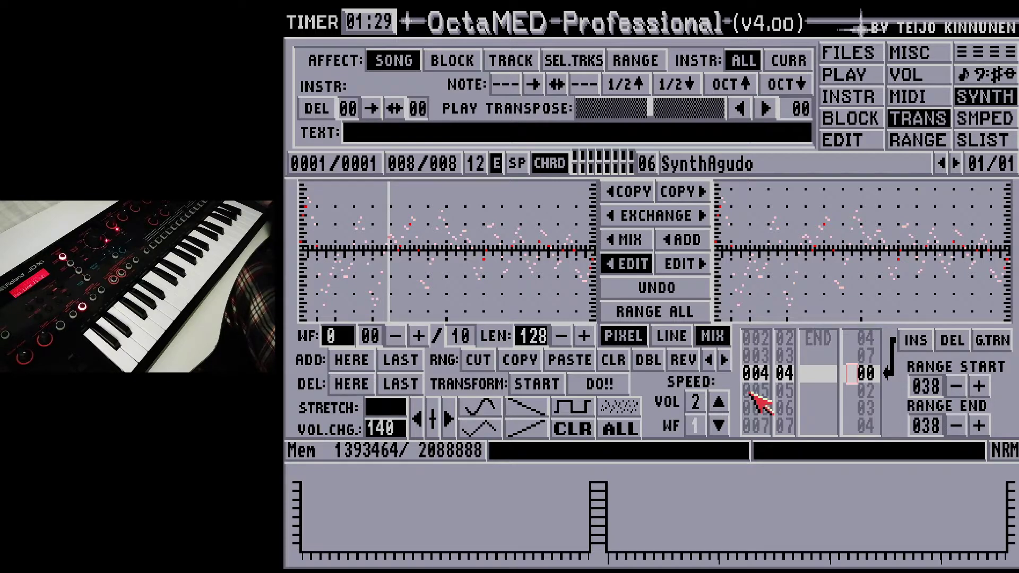
Step: Close the arpeggio with ARE on line 004 and check it against line 005
key(a)
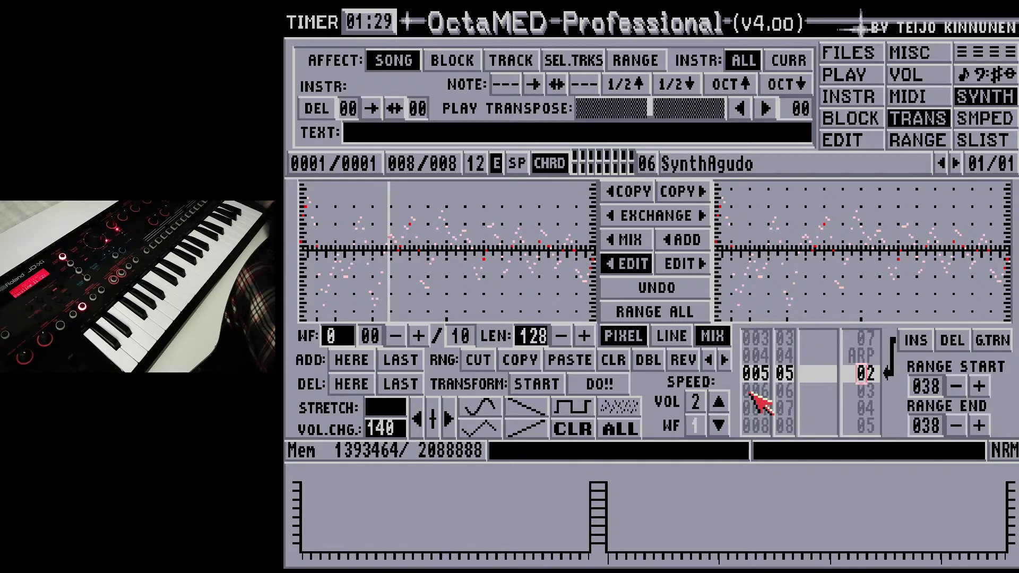
key(Up)
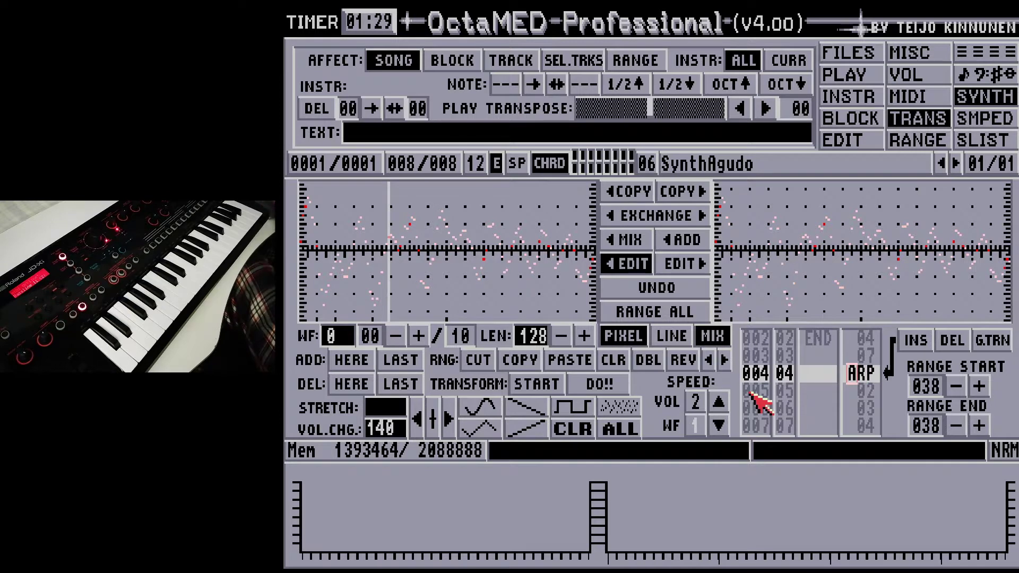
key(Down)
key(Up)
key(Up)
key(Up)
key(Up)
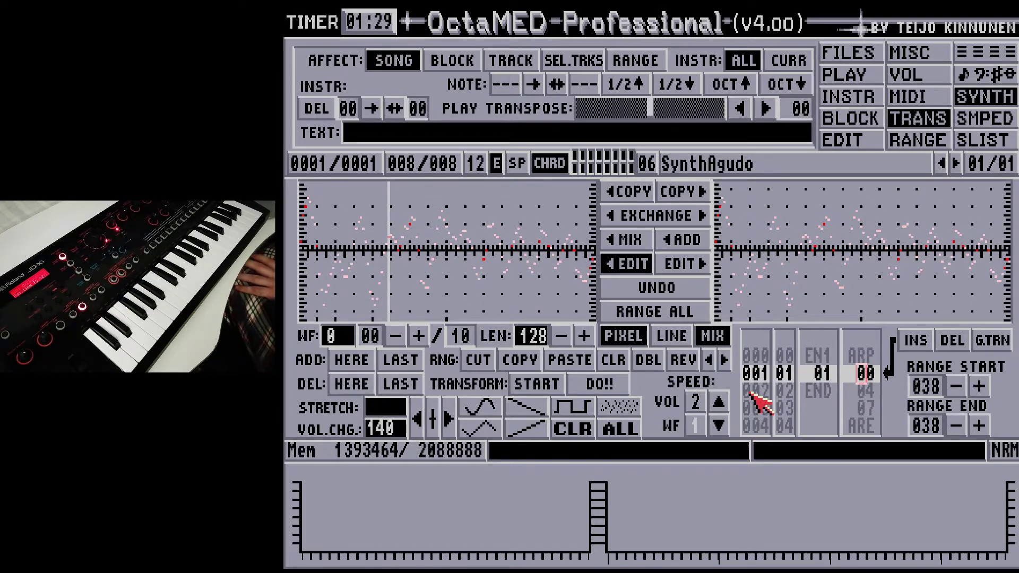
key(Down)
key(Down)
key(Down)
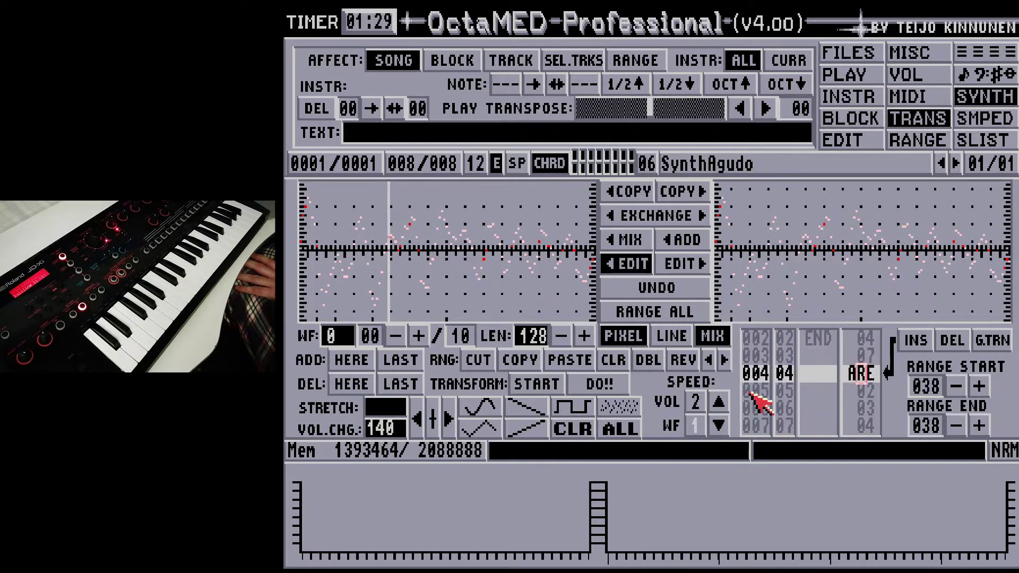
key(Up)
key(Up)
key(Up)
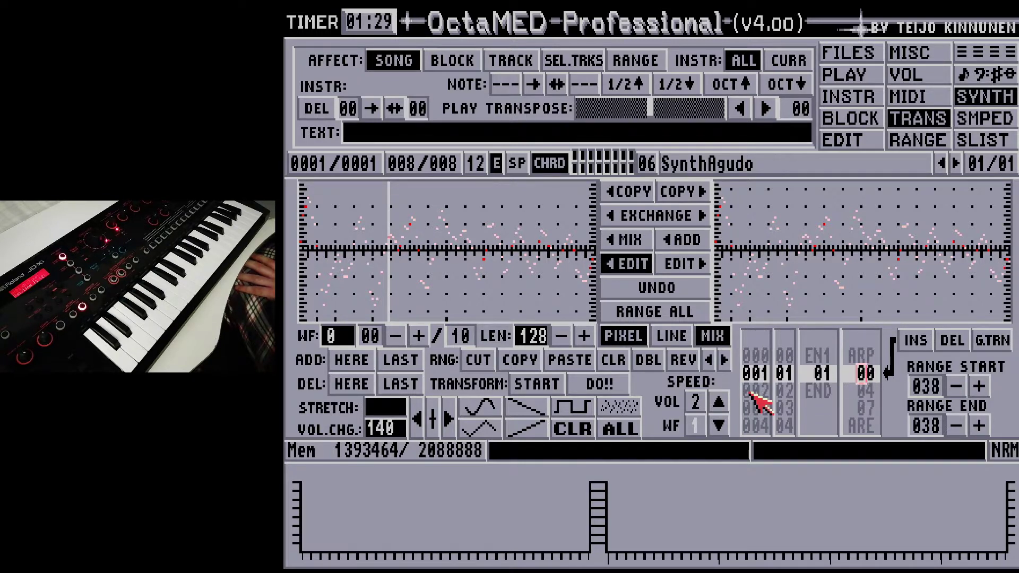
key(Down)
key(Down)
key(Down)
key(Down)
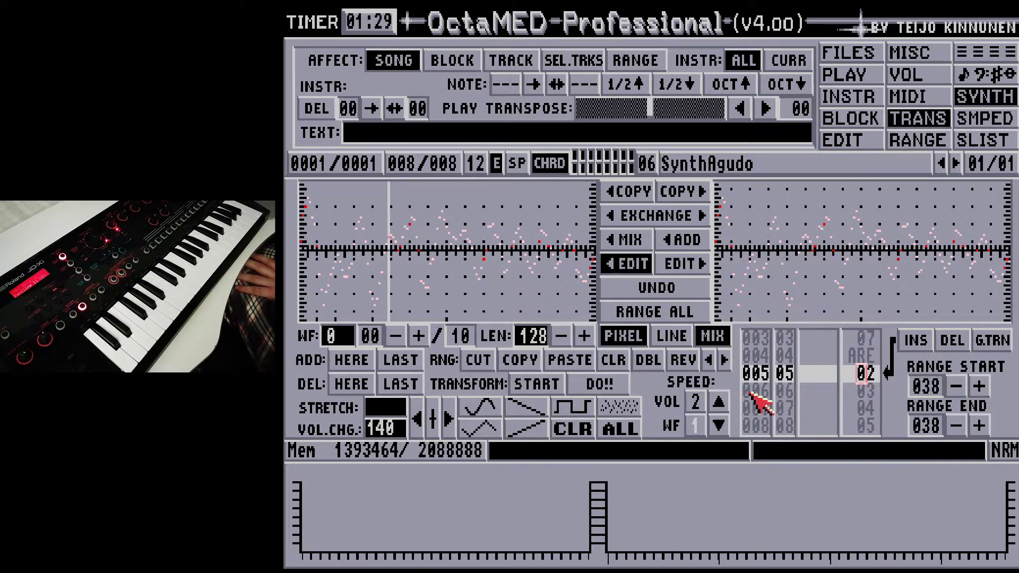
Step: Review the sequence from the JMP line 022 back up to line 002
key(Down)
key(Down)
key(Down)
key(Down)
key(Down)
key(Down)
key(Down)
key(Down)
key(Down)
key(Down)
key(Down)
key(Down)
key(Down)
key(Down)
key(Down)
key(Down)
key(Down)
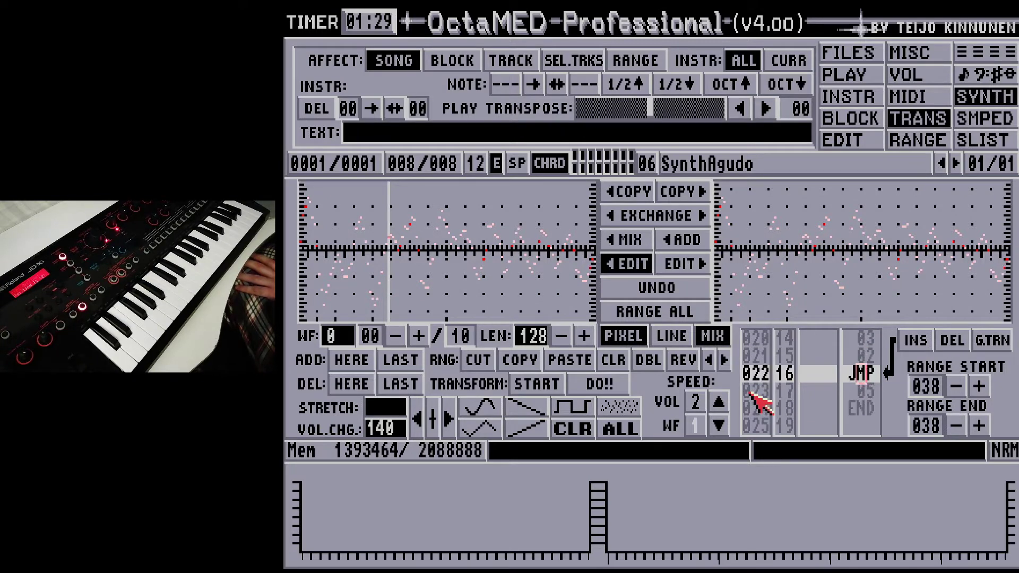
key(Down)
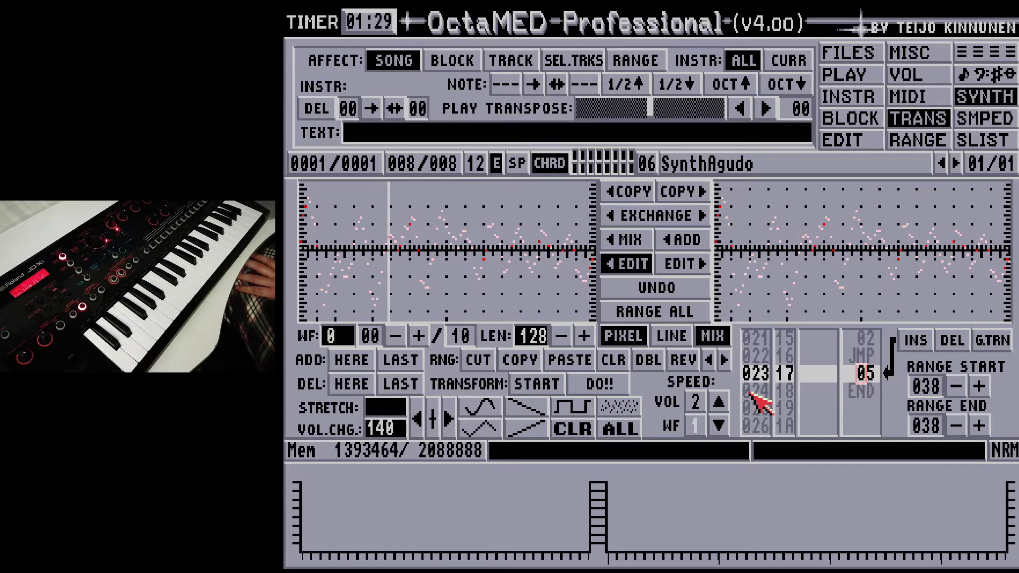
key(Up)
key(Up)
key(Up)
key(Up)
key(Up)
key(Up)
key(Up)
key(Up)
key(Up)
key(Up)
key(Up)
key(Up)
key(Up)
key(Up)
key(Up)
key(Up)
key(Up)
key(Up)
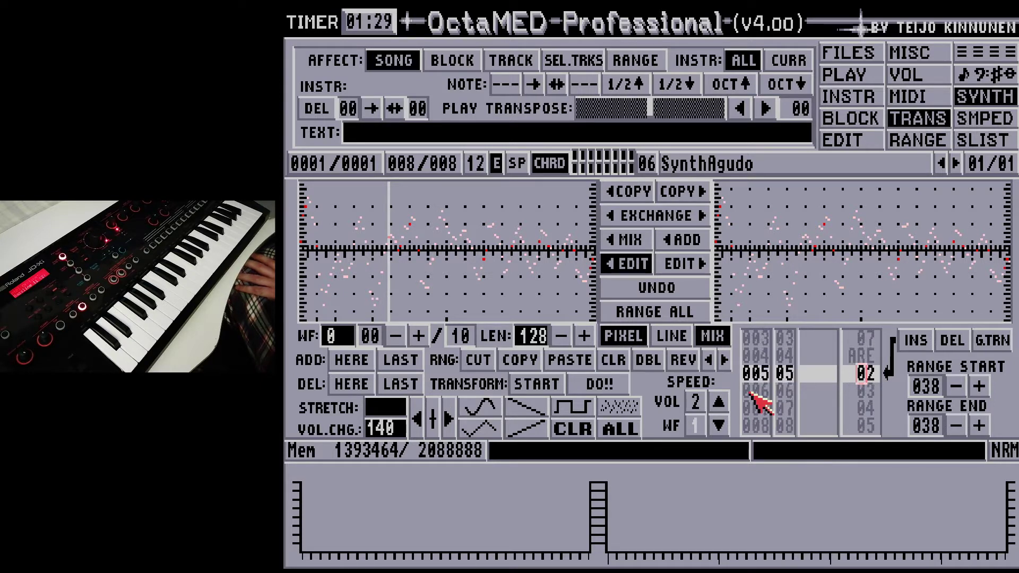
key(Up)
key(Down)
key(Up)
key(Up)
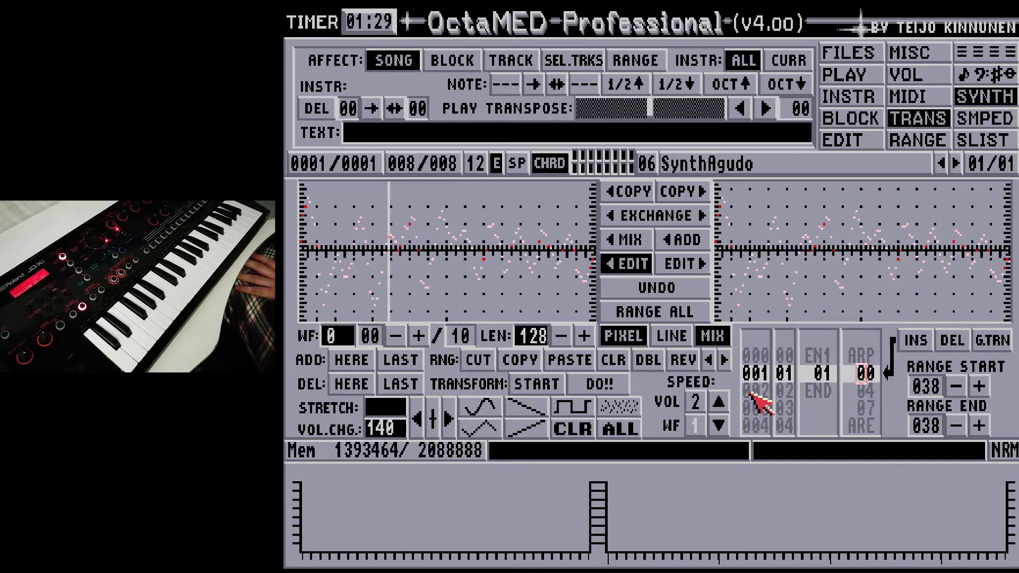
key(Up)
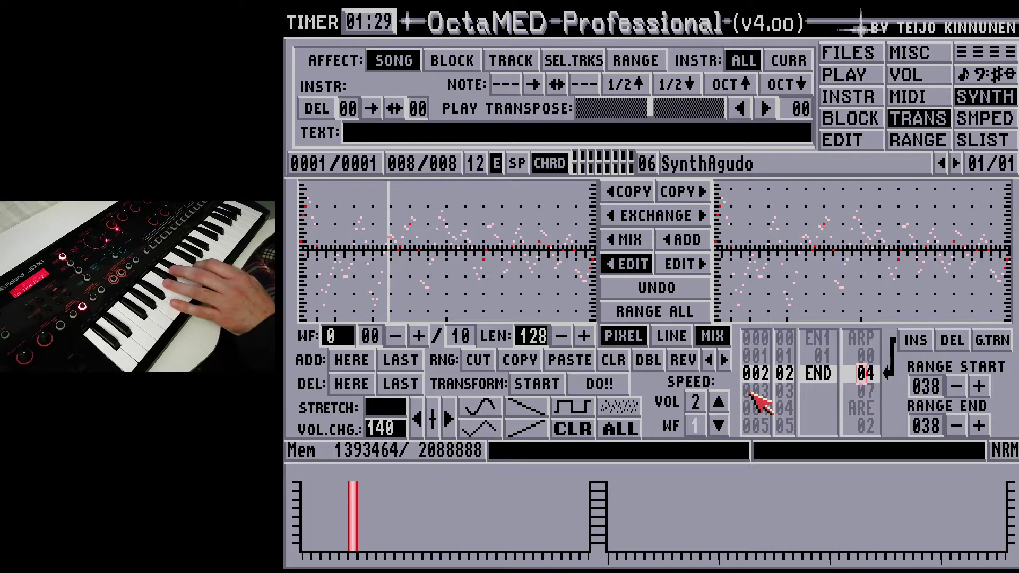
Step: Audition faster waveform sequence speeds up to 6, then settle the WF speed at 2
click(717, 404)
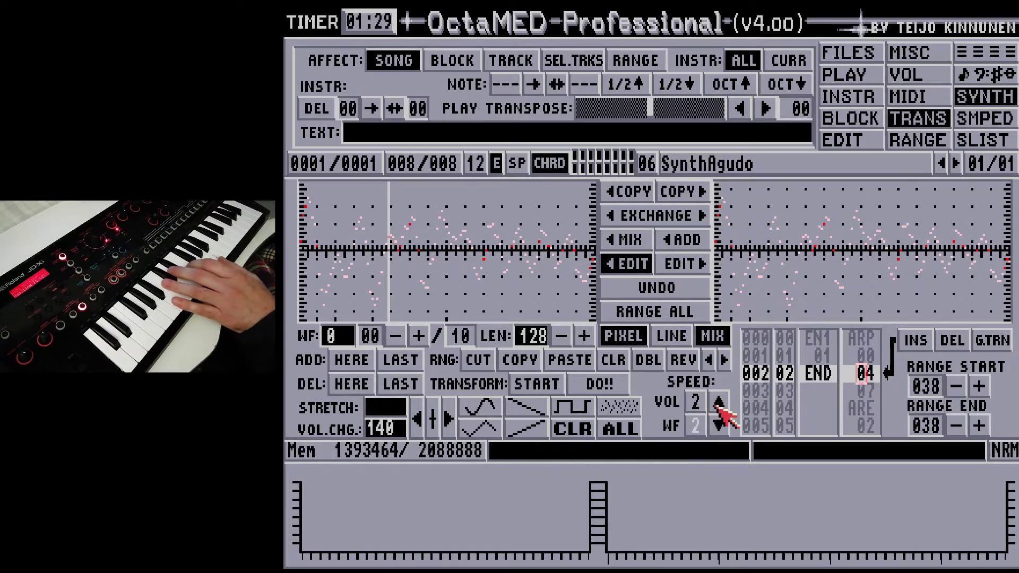
click(717, 404)
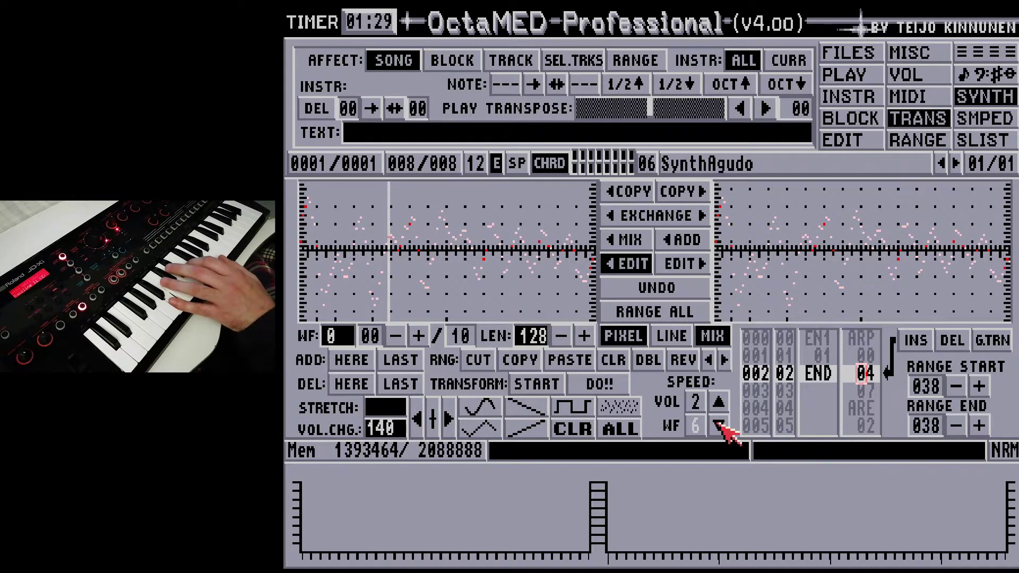
click(719, 425)
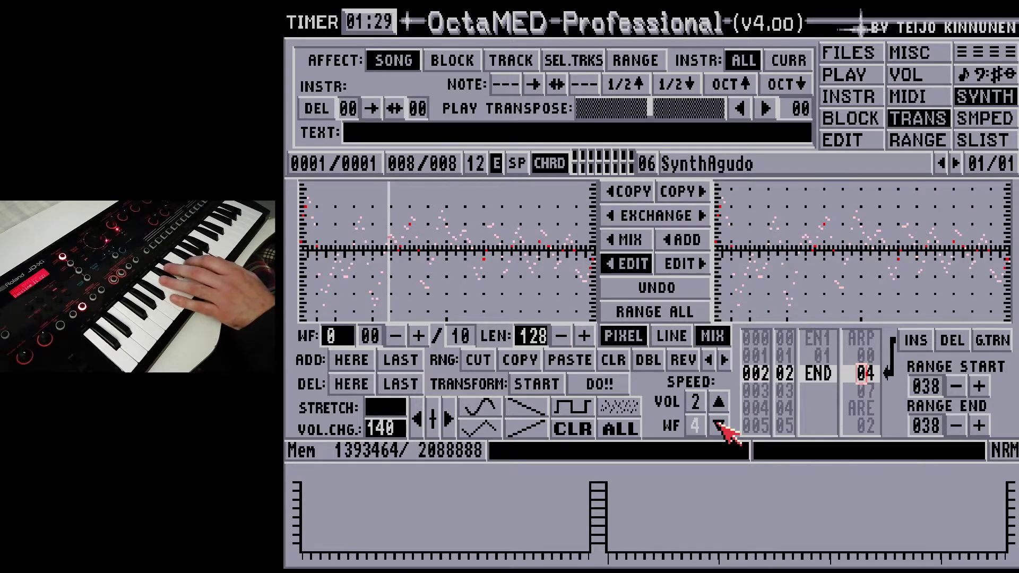
click(719, 424)
click(719, 424)
click(720, 424)
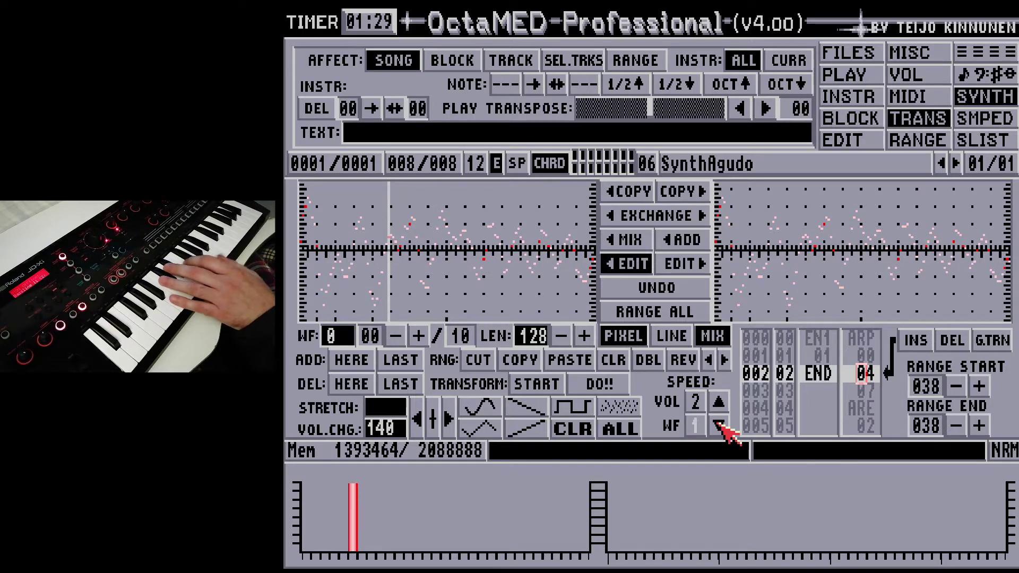
click(719, 403)
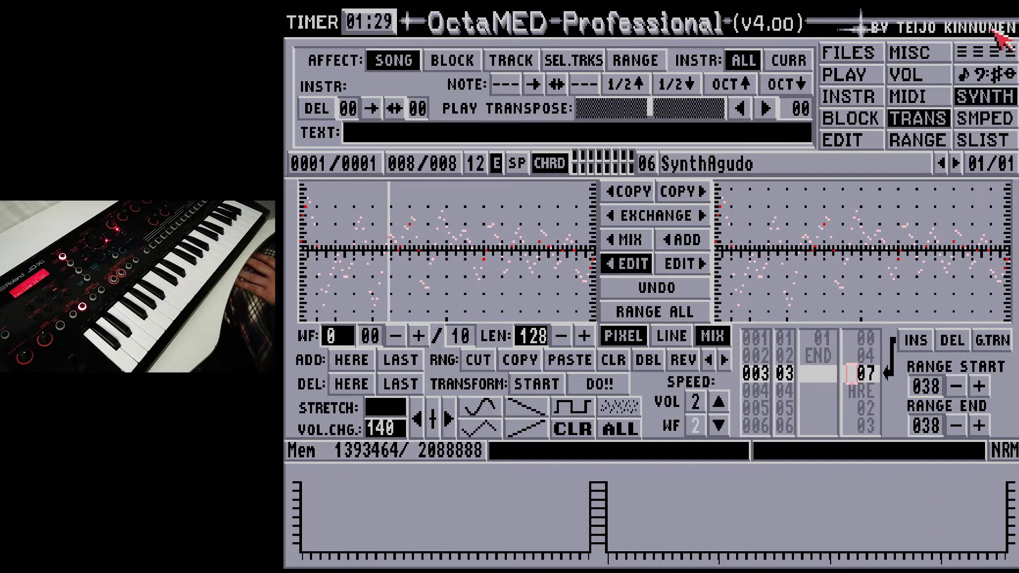
Step: In the pattern editor, enter note E-2 with command value 47 on row 000
click(989, 56)
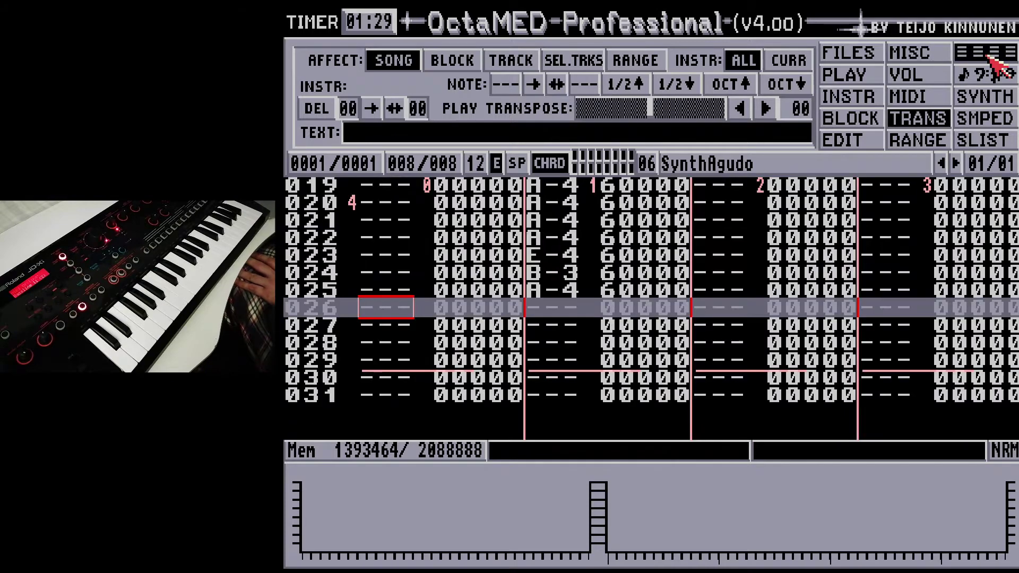
key(Up)
key(Up)
key(Up)
key(Up)
key(Up)
key(Up)
key(Up)
key(Up)
key(Up)
key(Up)
key(Up)
key(Up)
key(Up)
key(Up)
key(Up)
key(Up)
key(Up)
key(Up)
key(Up)
key(Up)
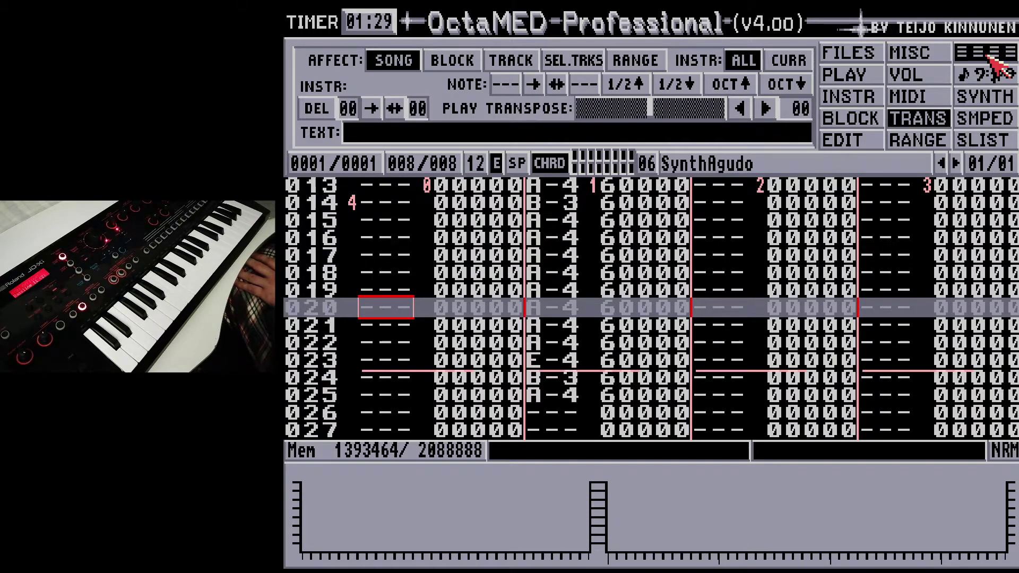
key(Up)
key(Up)
key(Up)
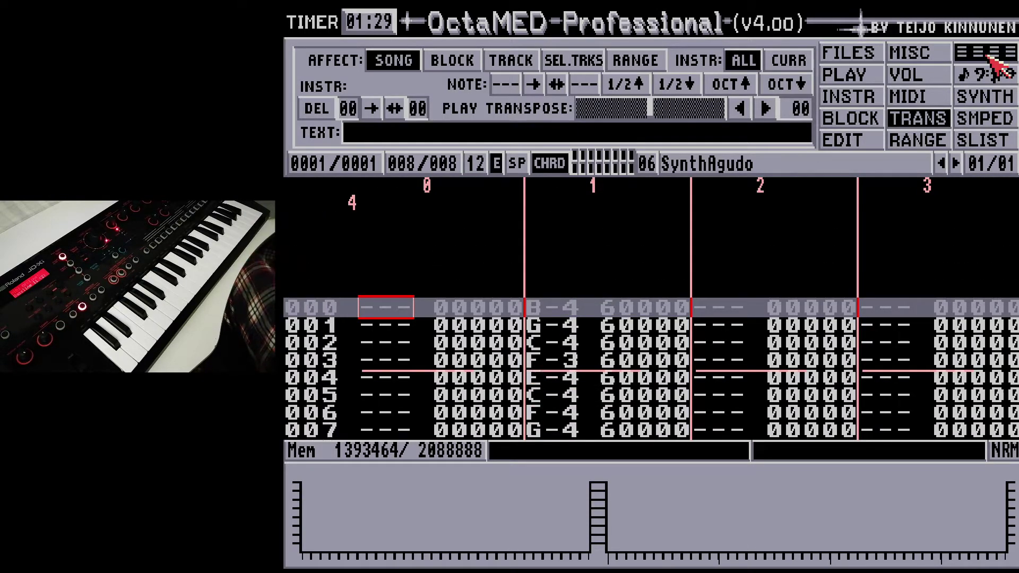
key(e)
key(Left)
key(Left)
key(Left)
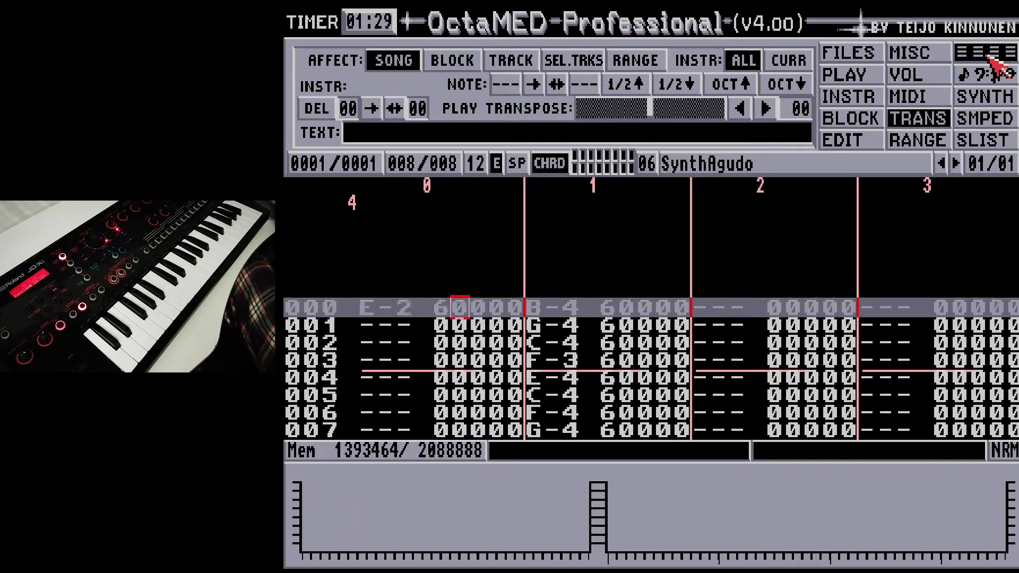
key(Right)
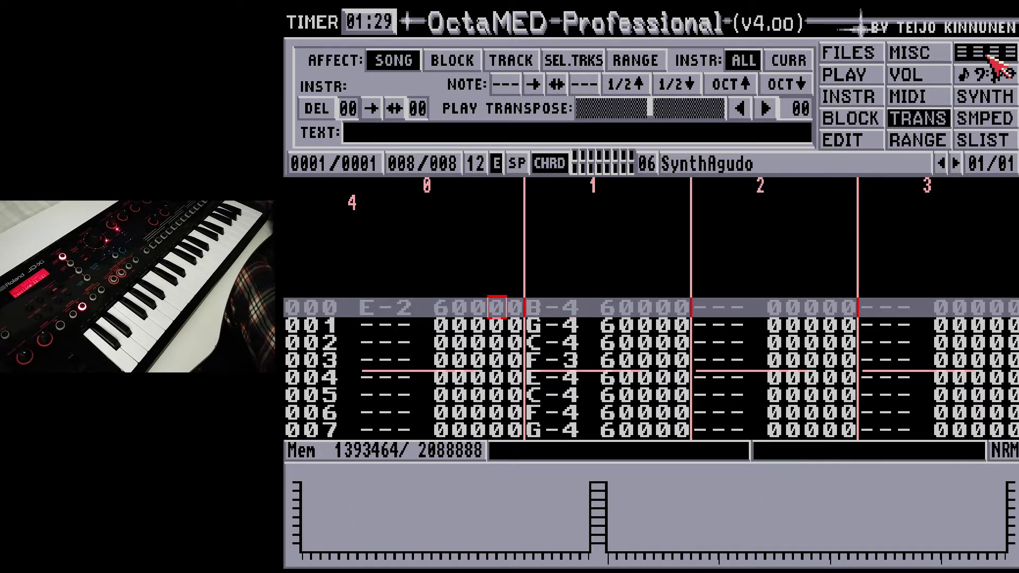
text(47)
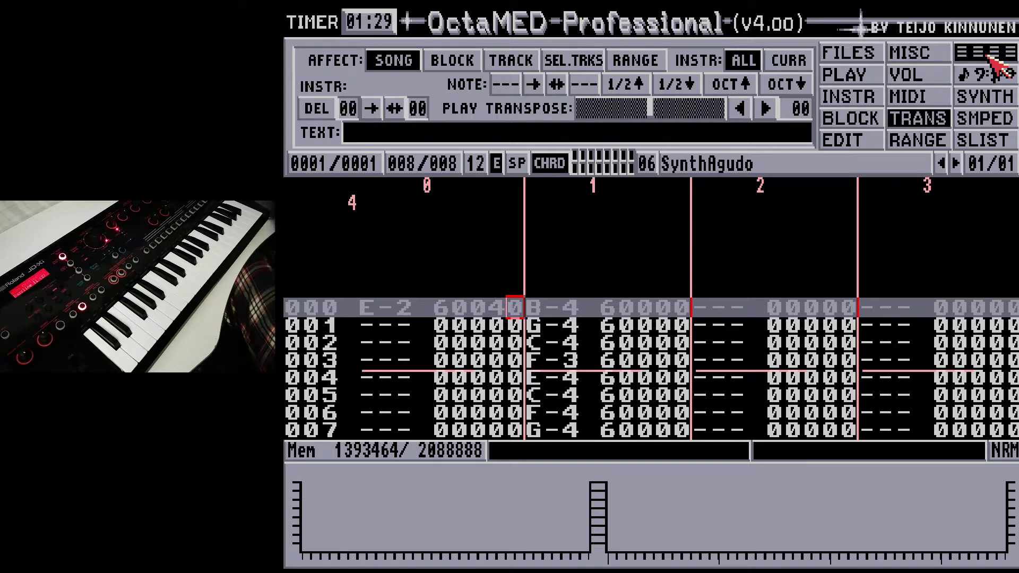
key(Up)
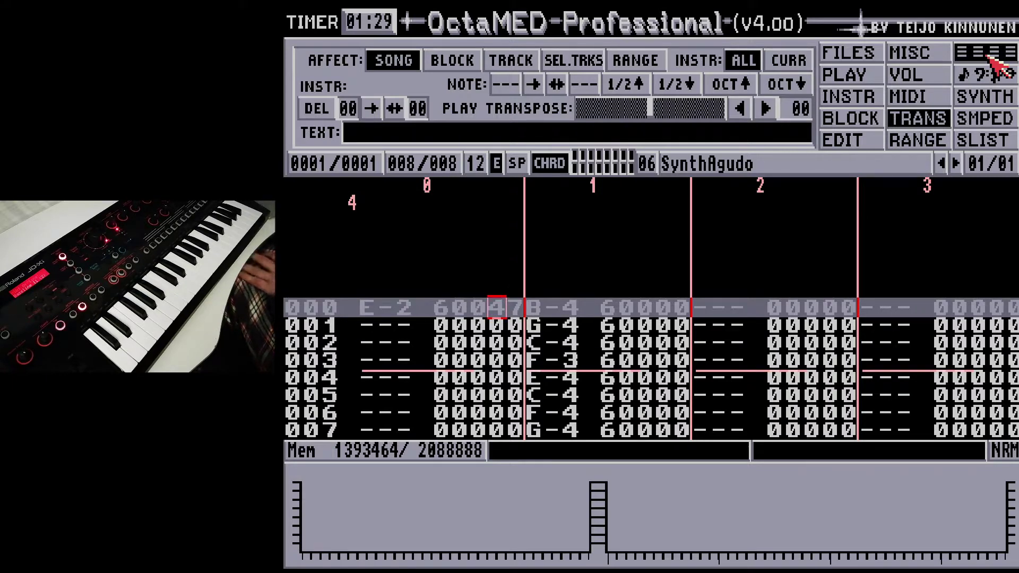
key(Left)
key(Left)
key(Left)
key(Left)
key(Left)
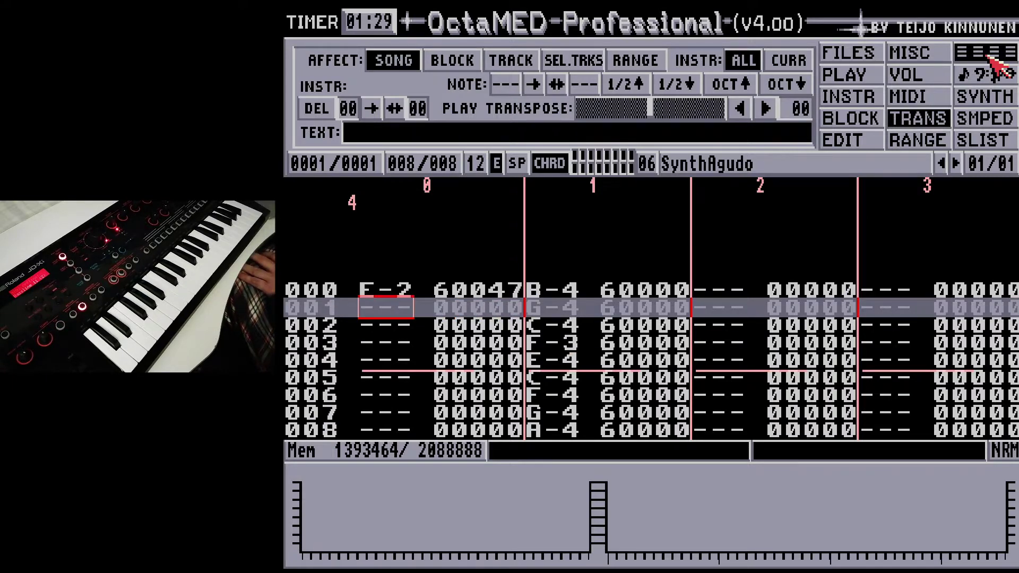
Step: Return to row 000's command value and bring up SynthAgudo's synth editor
key(Down)
key(Down)
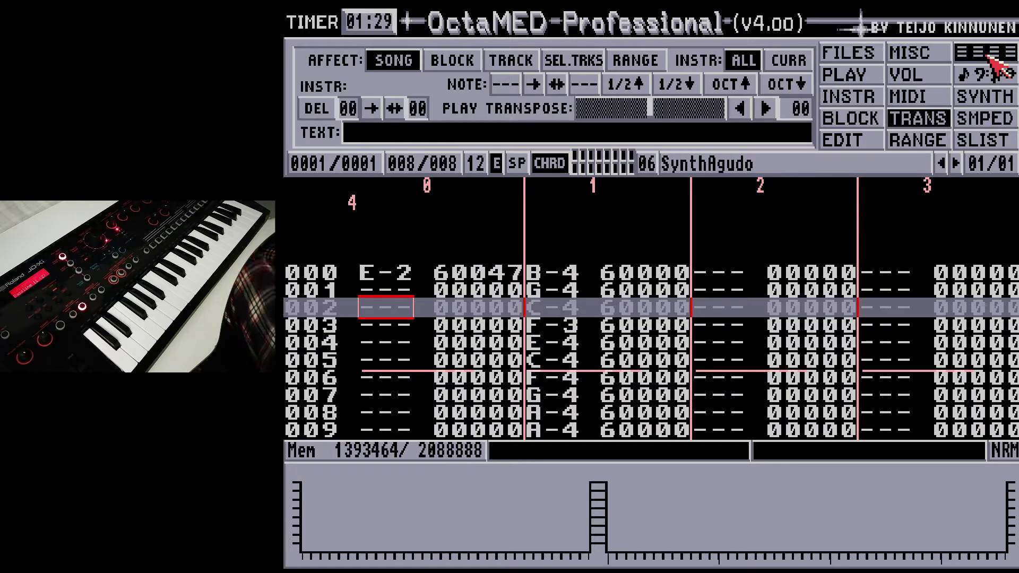
key(Up)
key(Up)
key(Right)
key(Right)
key(Right)
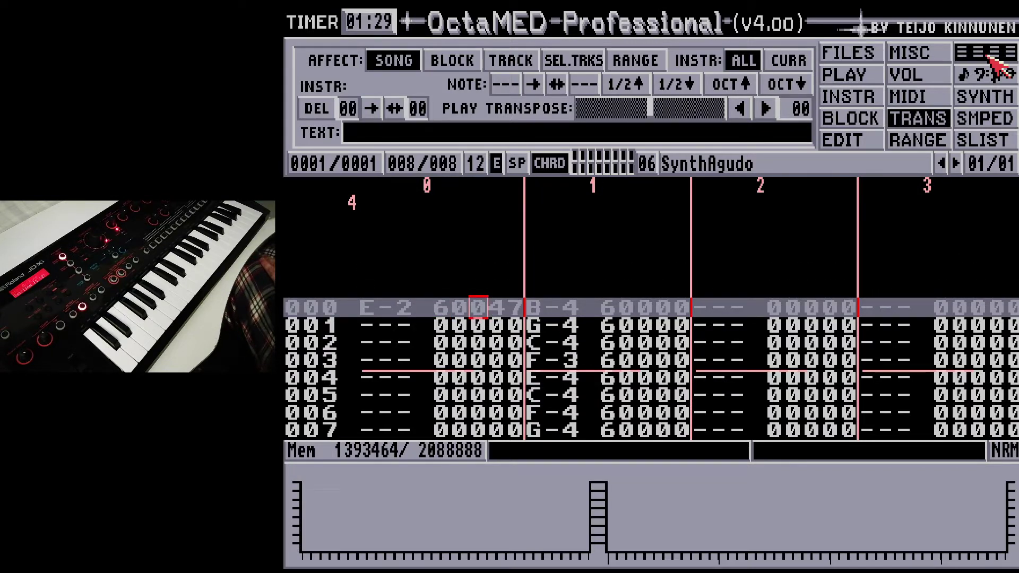
click(984, 101)
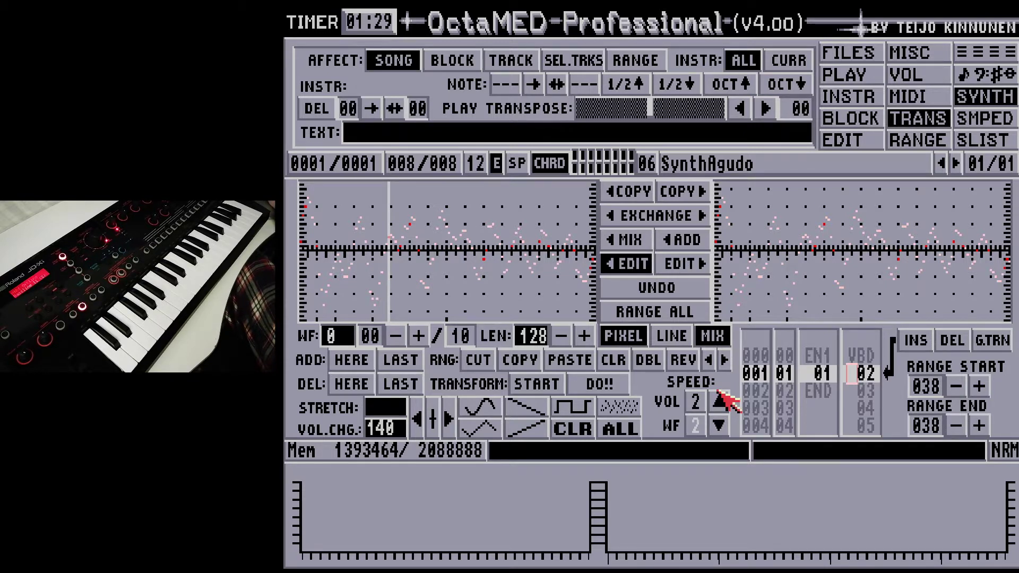
Step: Insert a synth program line and try values for the VBD command on line 001
key(Return)
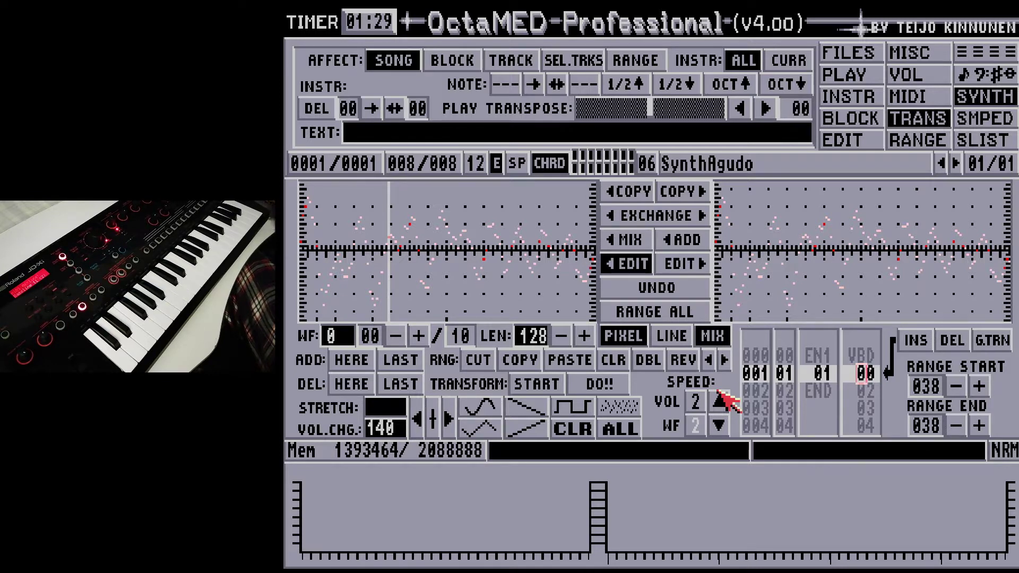
text(8)
key(Down)
key(Left)
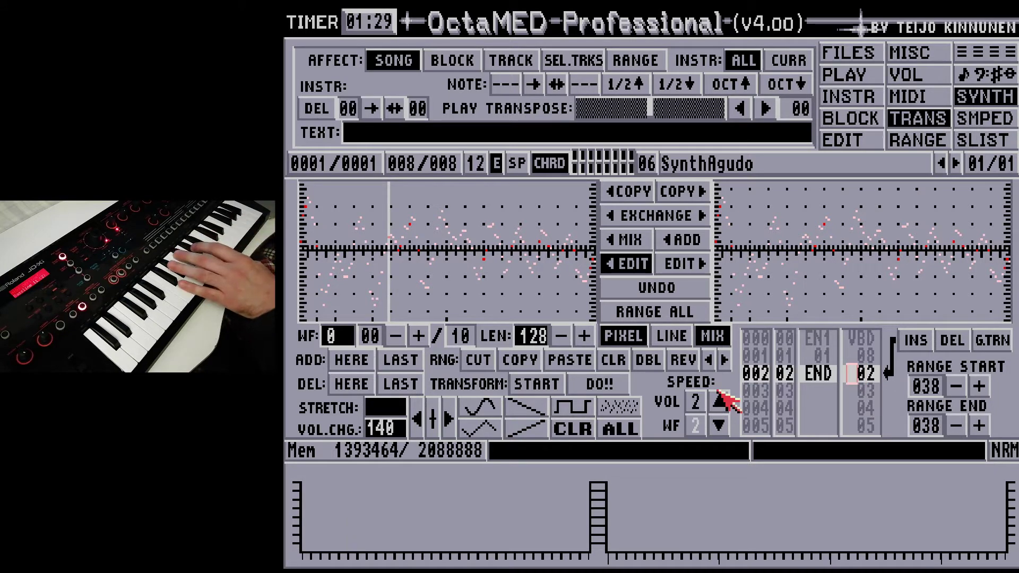
key(Up)
key(Right)
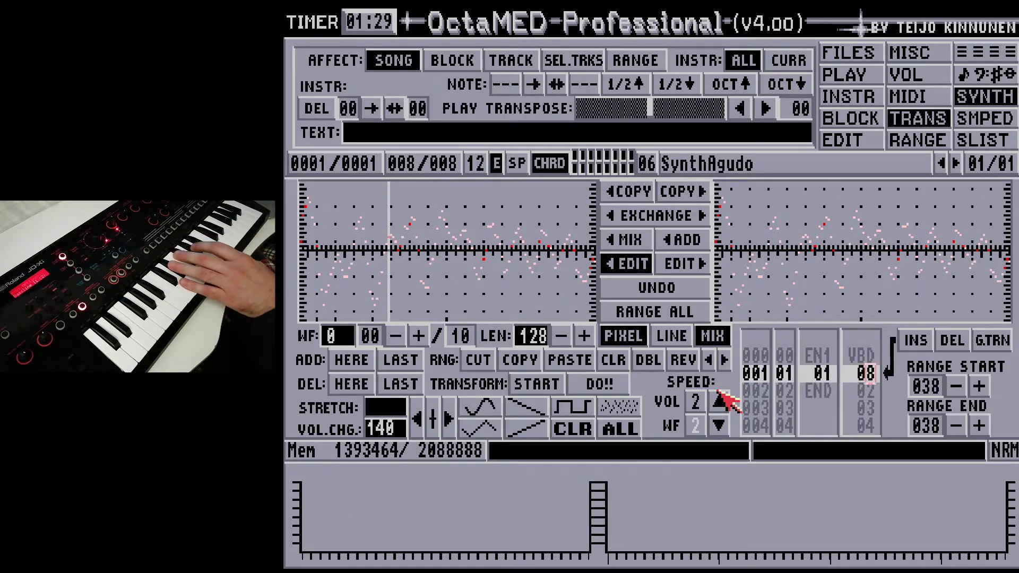
text(2)
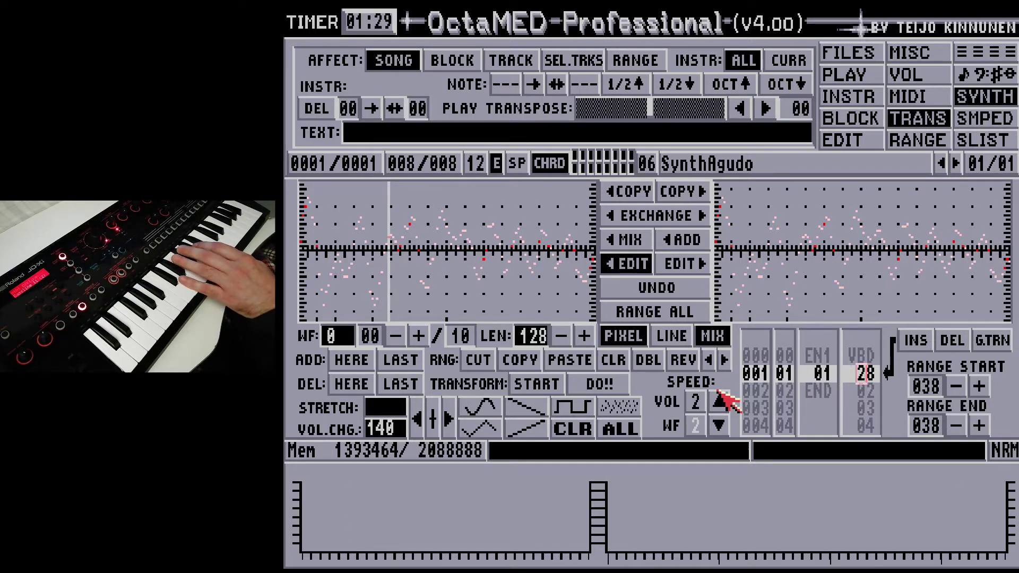
text(4)
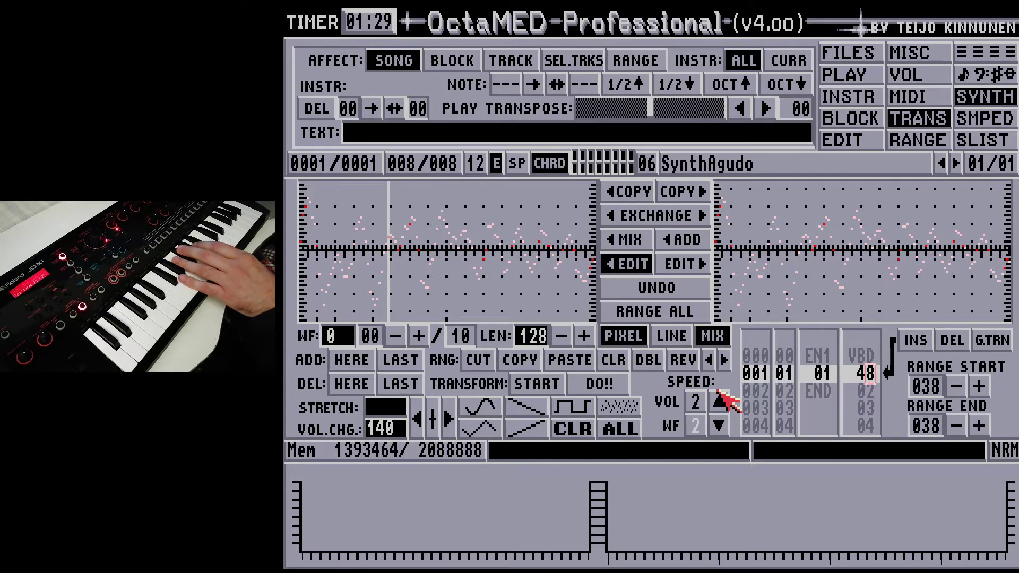
key(Left)
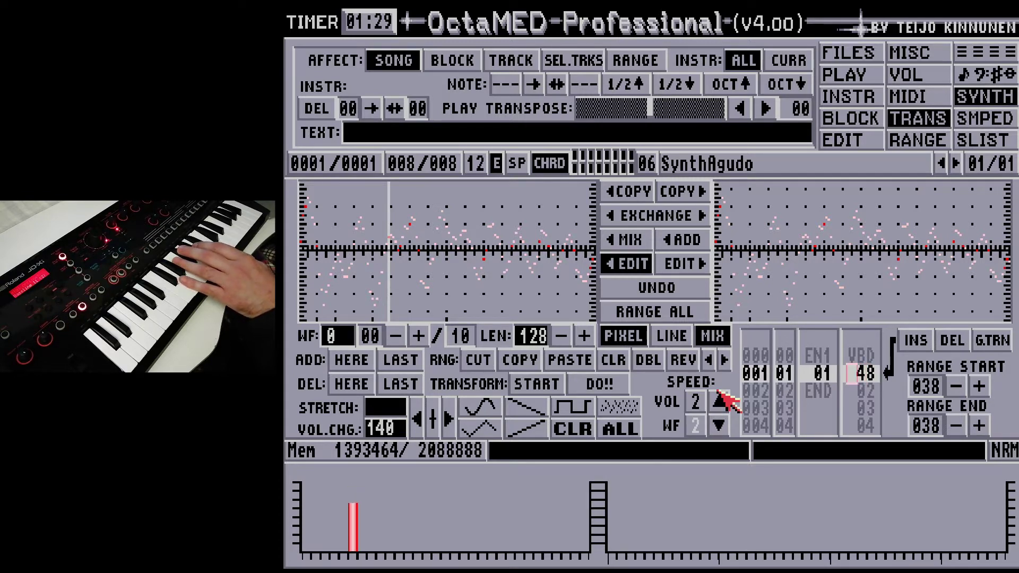
key(Down)
key(Up)
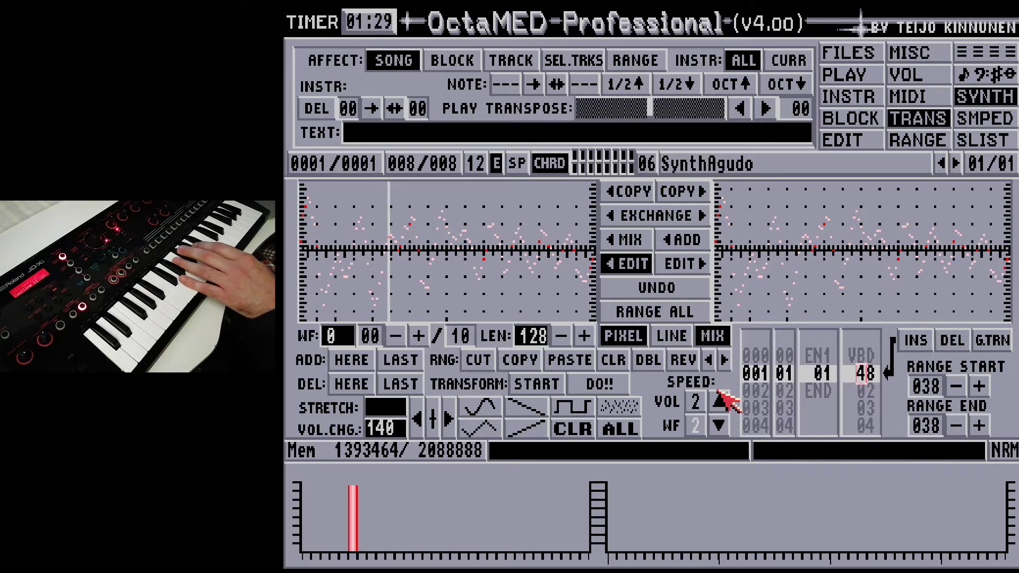
text(5)
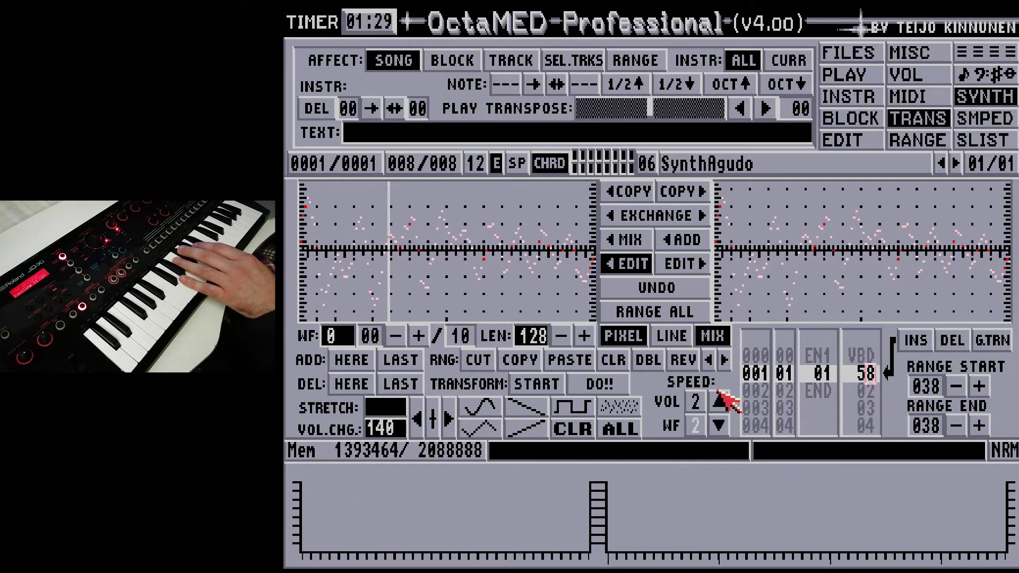
text(2)
Step: Insert a new program line 003 and enter trial values 6 and 73 on it
key(Down)
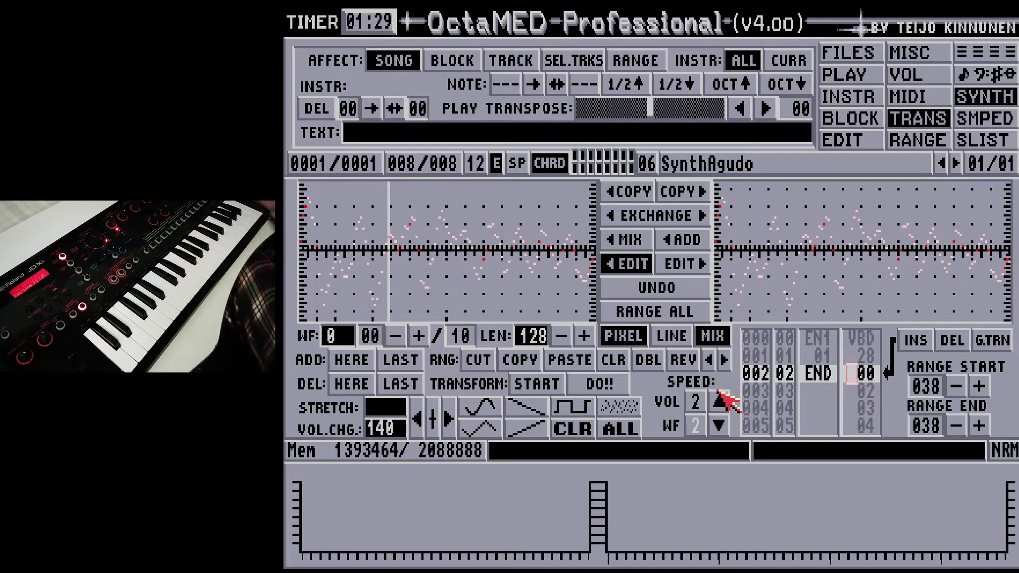
key(Down)
key(Insert)
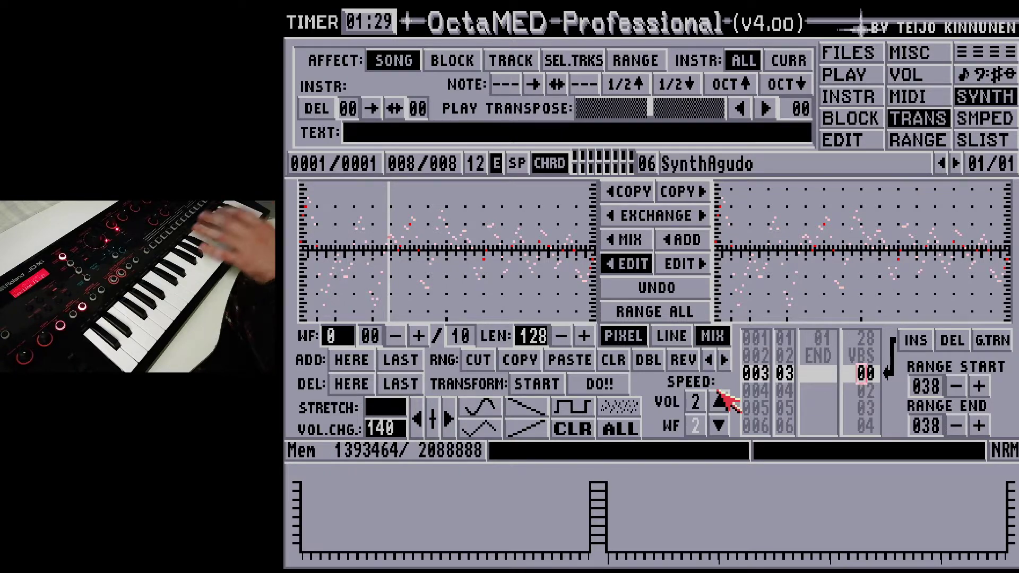
key(0)
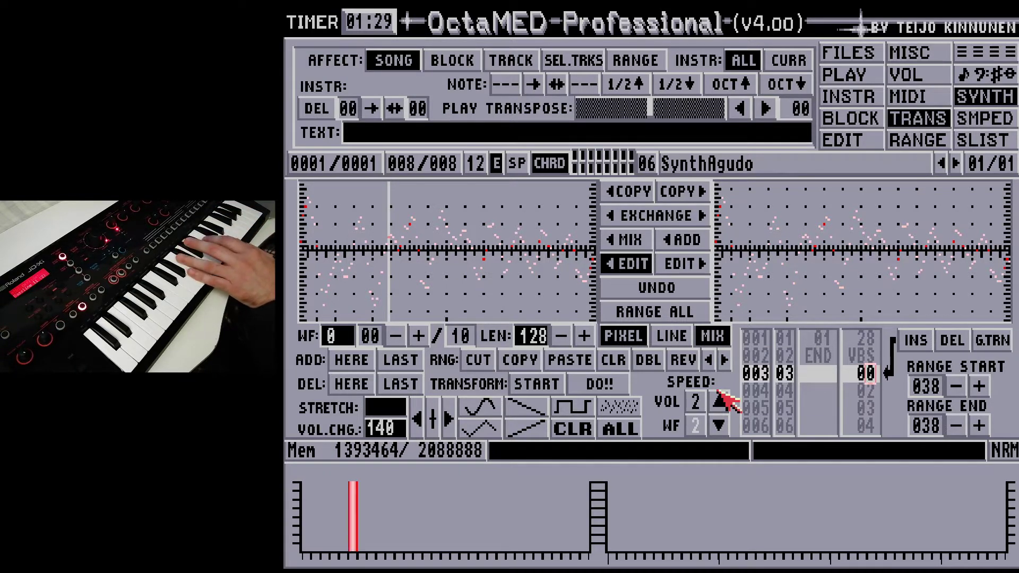
key(Up)
key(Up)
key(Down)
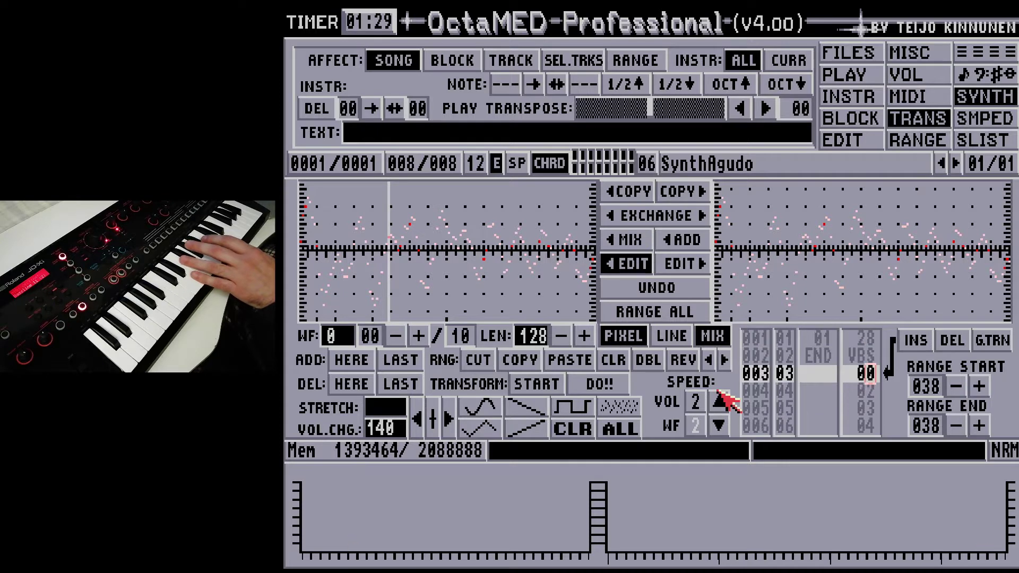
key(Up)
key(Up)
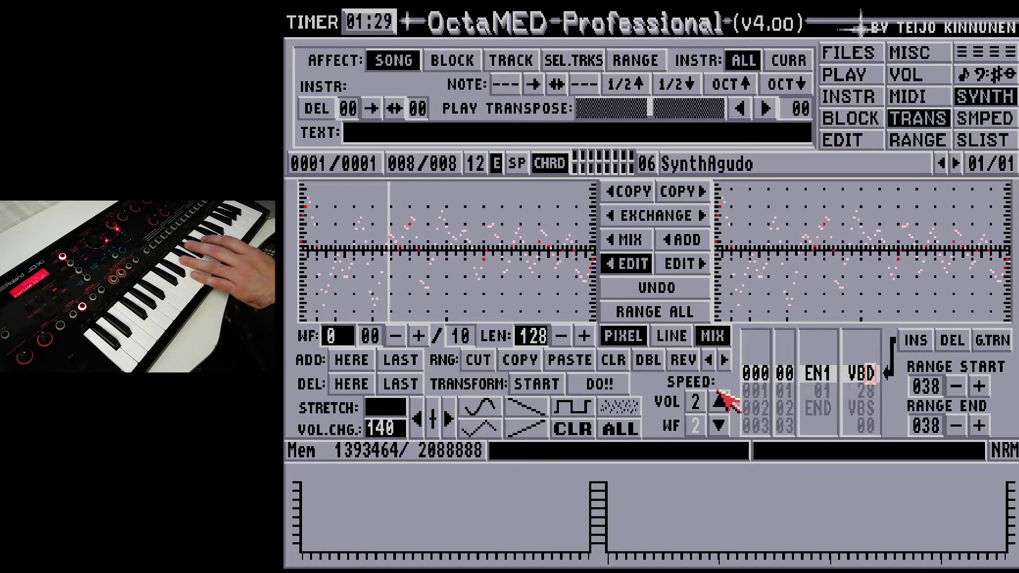
key(Down)
key(Down)
key(Up)
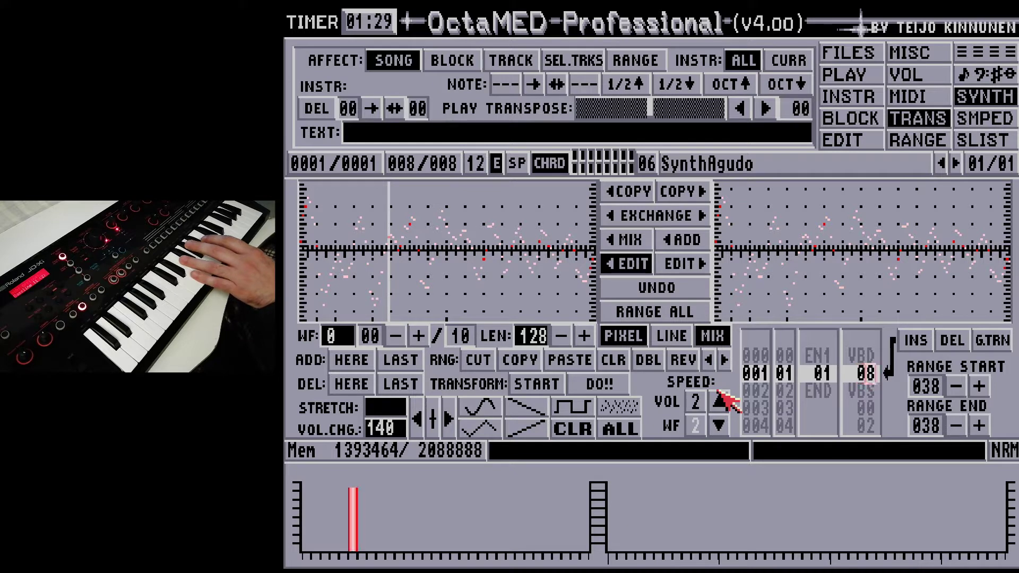
key(Down)
key(Down)
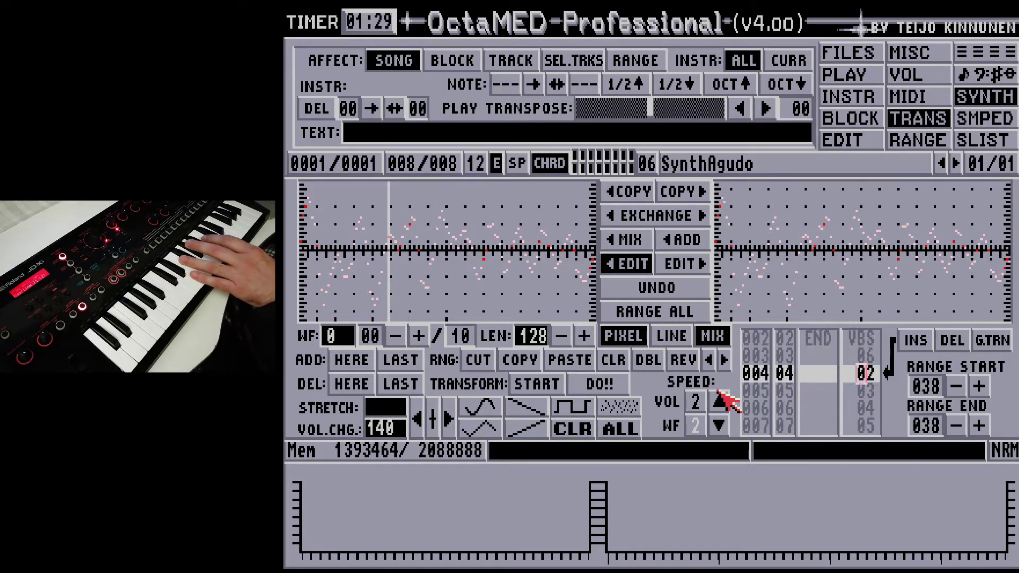
text(6)
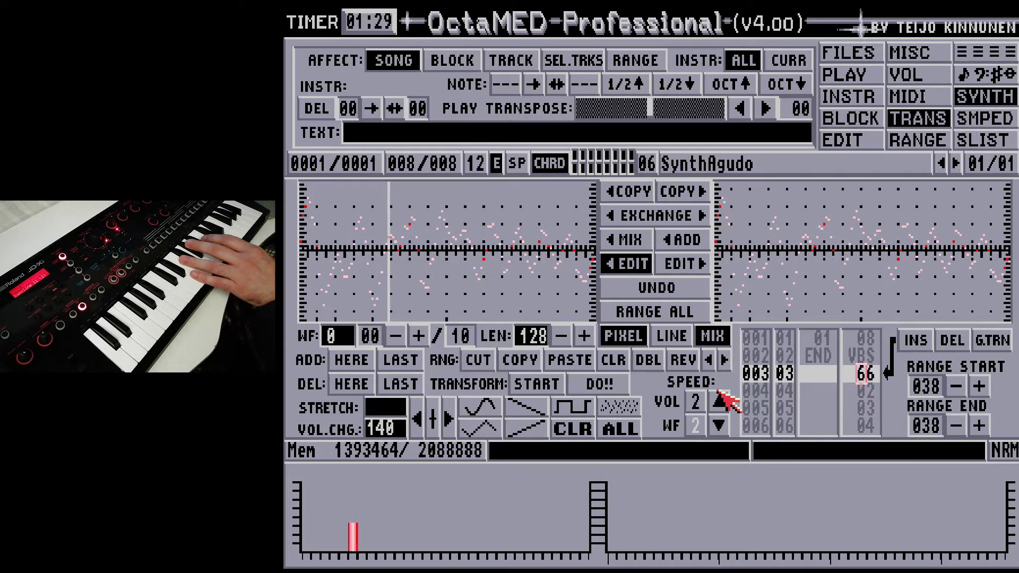
text(7)
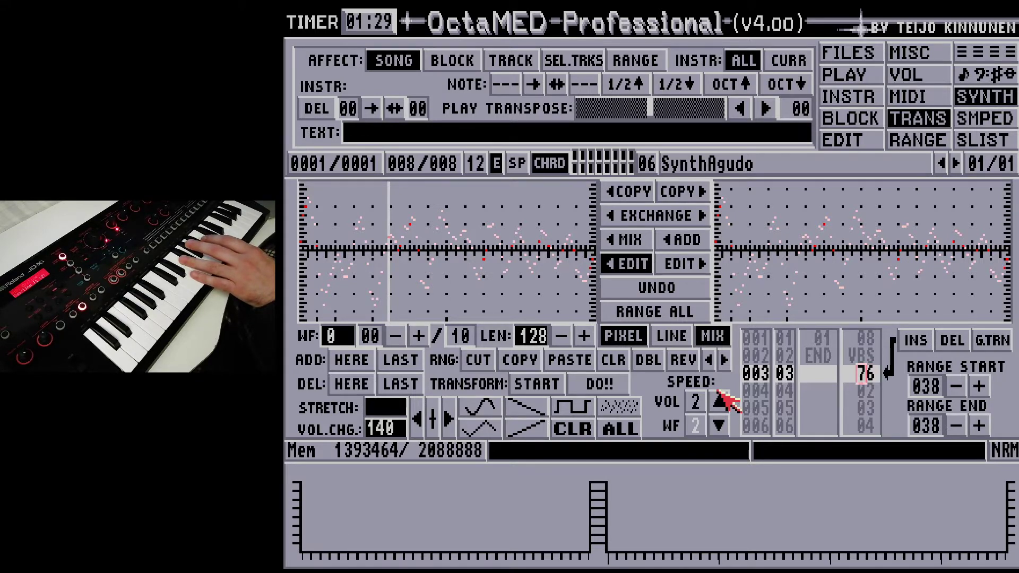
text(3)
Step: Set the VBD depth on line 001 to 7F and the VBS speed on line 003 to 06
key(Up)
key(Up)
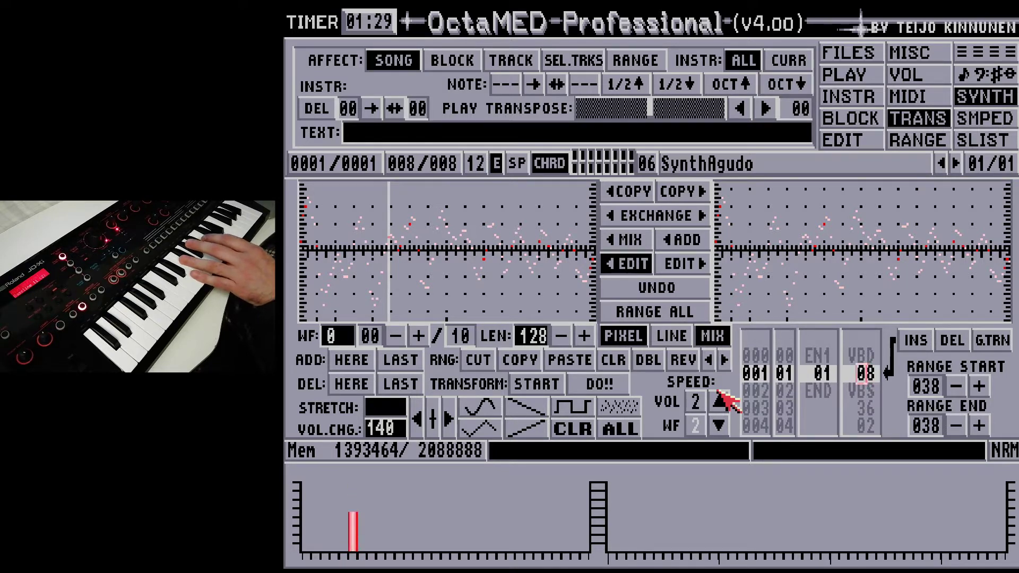
text(3)
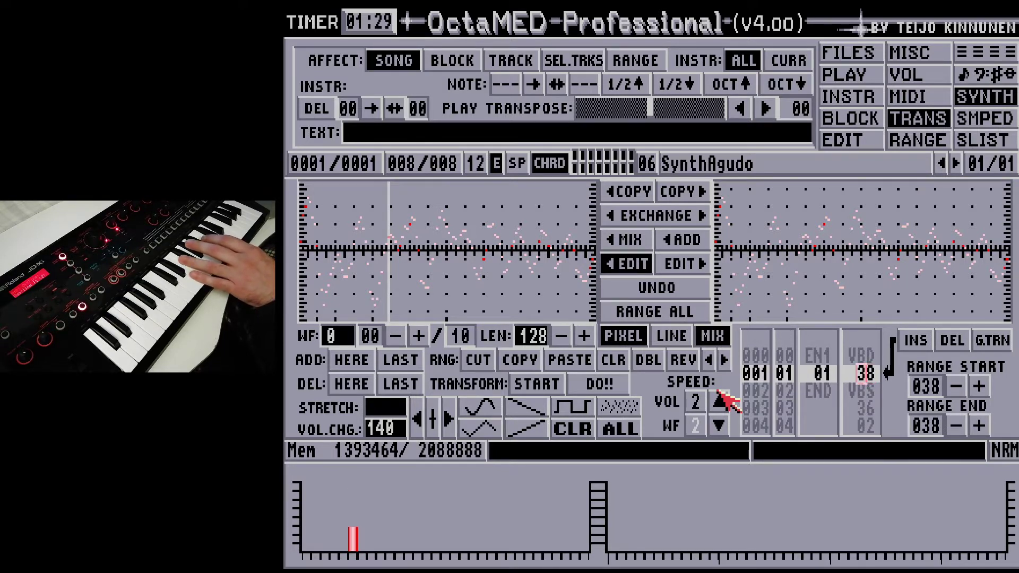
text(7F)
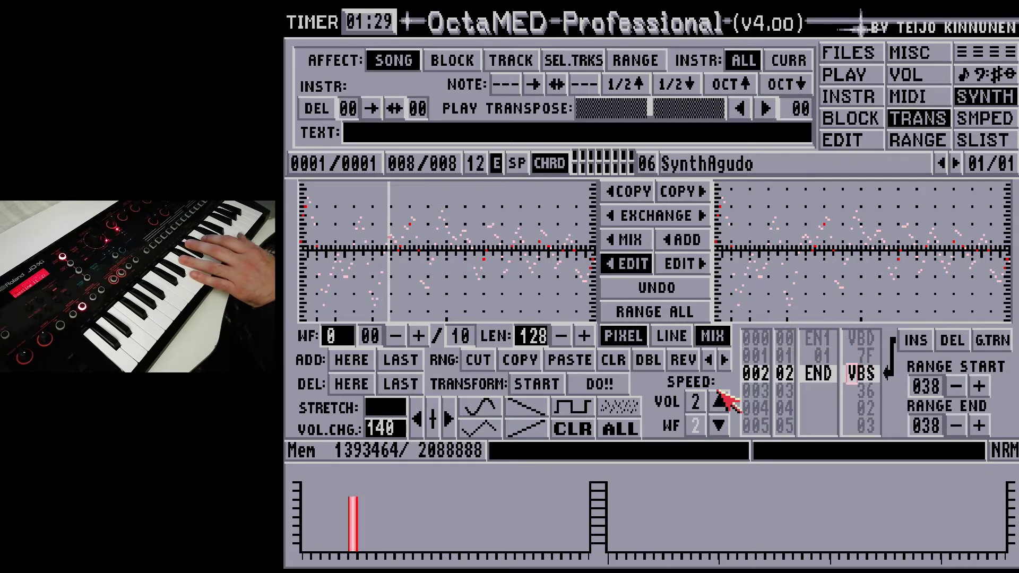
key(Down)
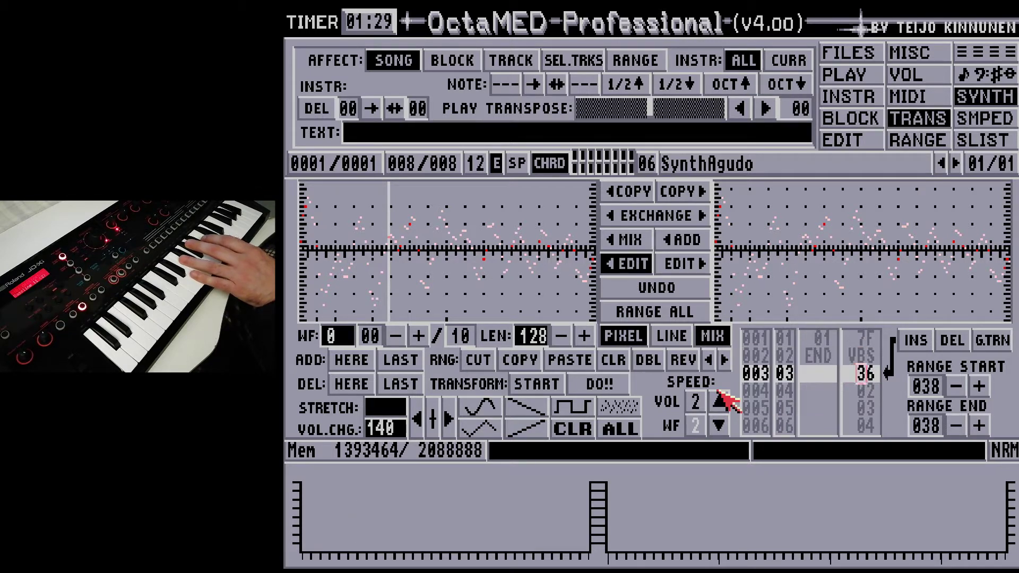
text(0)
key(Up)
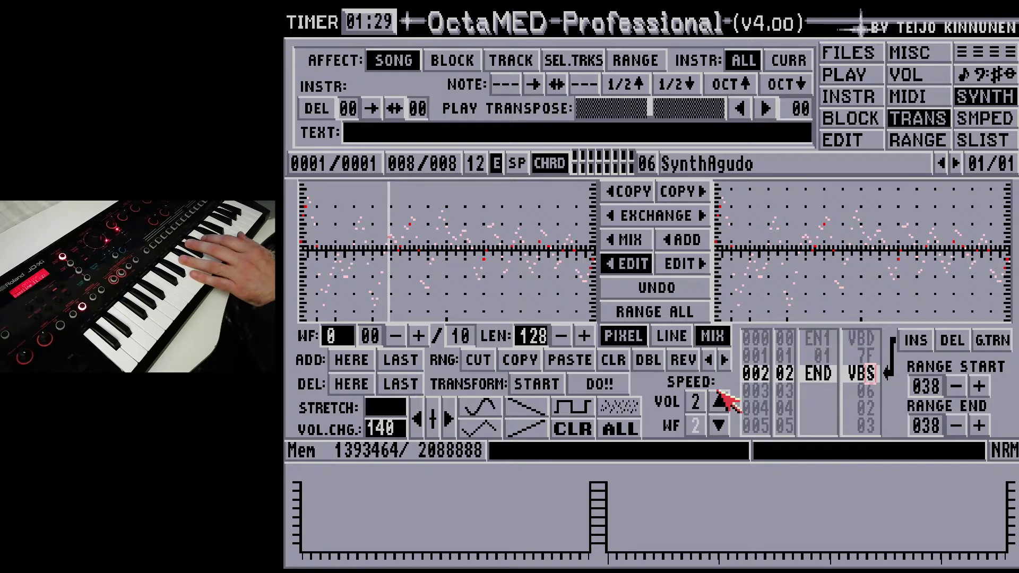
key(Up)
key(Down)
key(Up)
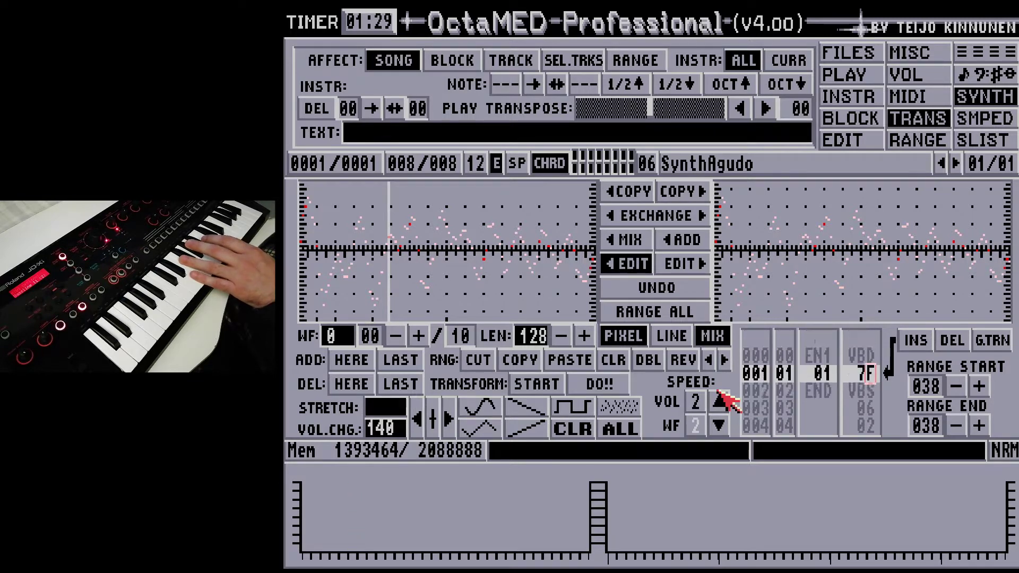
key(Up)
key(Down)
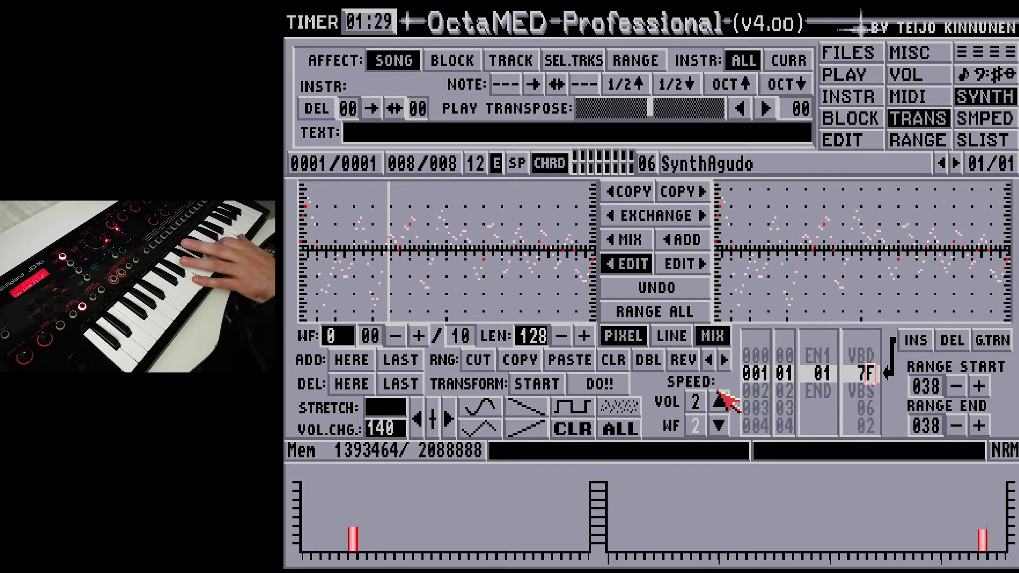
key(Down)
key(Down)
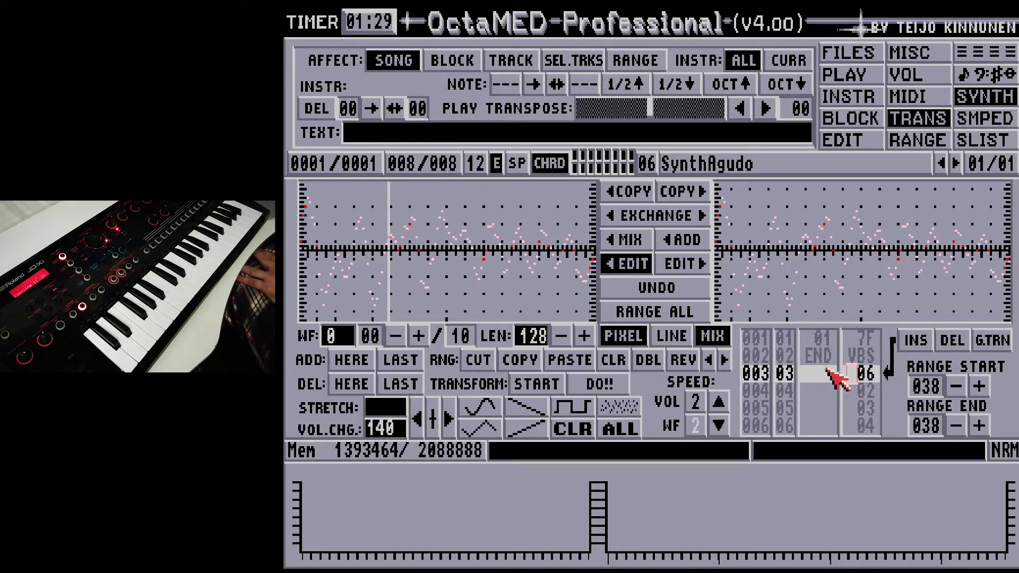
key(Down)
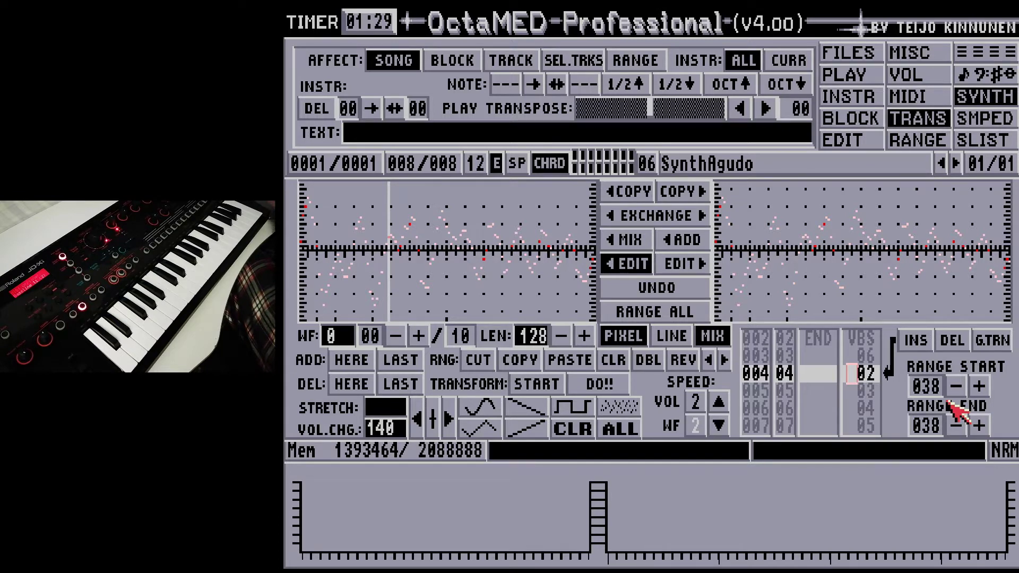
Step: Append new waveform 11 after the last waveform and fill it with the sine preset
key(Down)
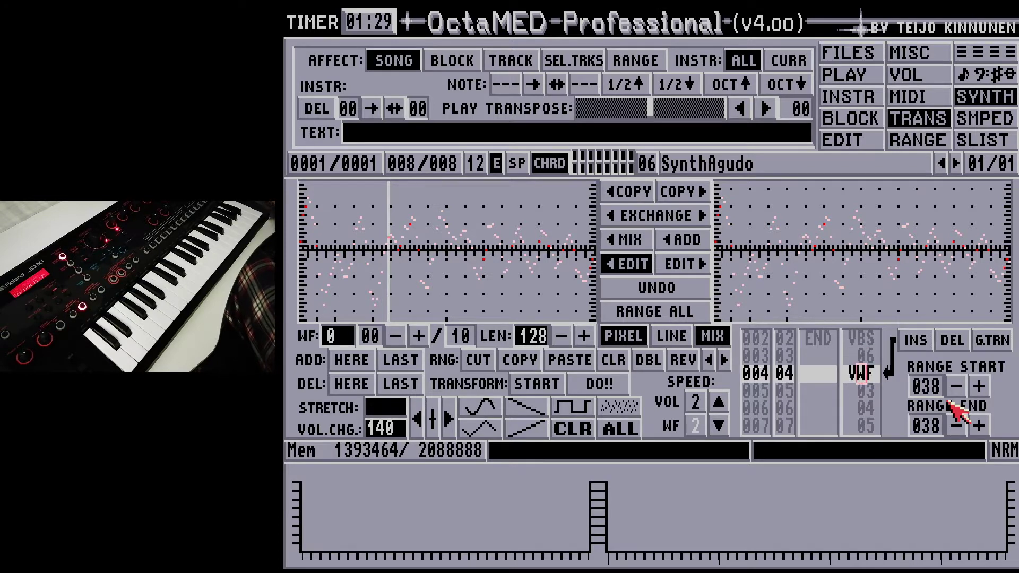
key(Left)
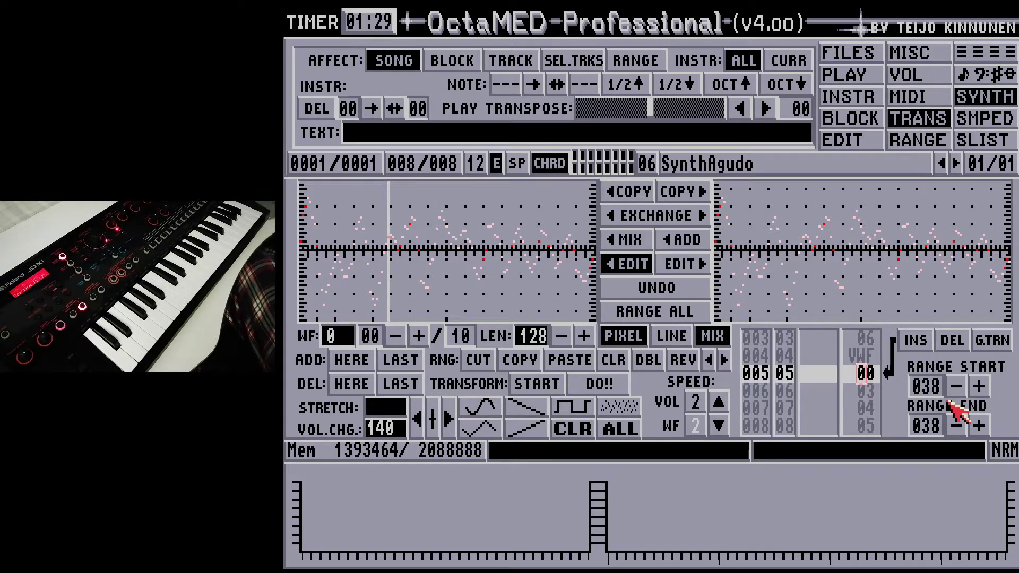
key(Left)
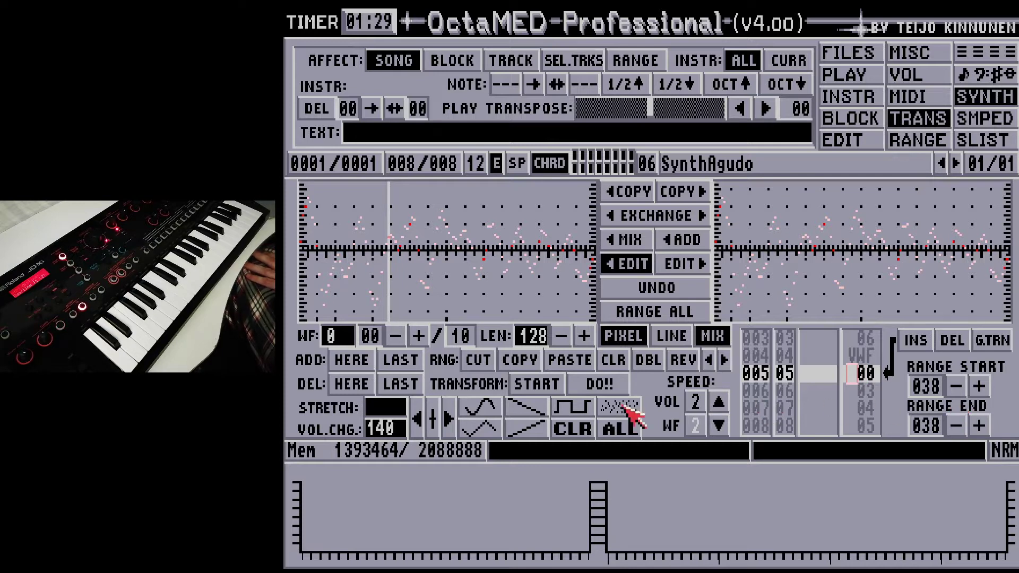
click(397, 337)
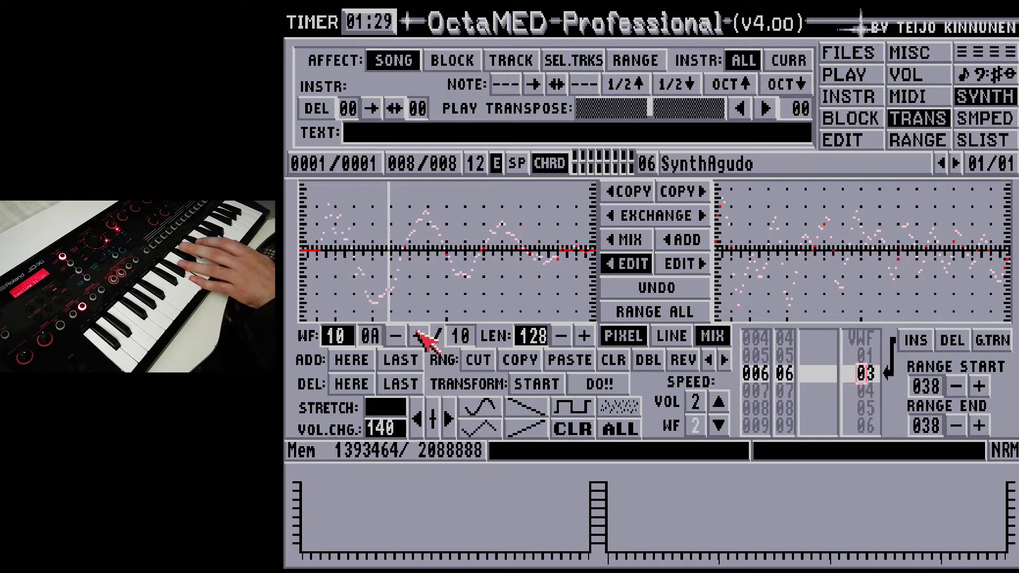
click(408, 361)
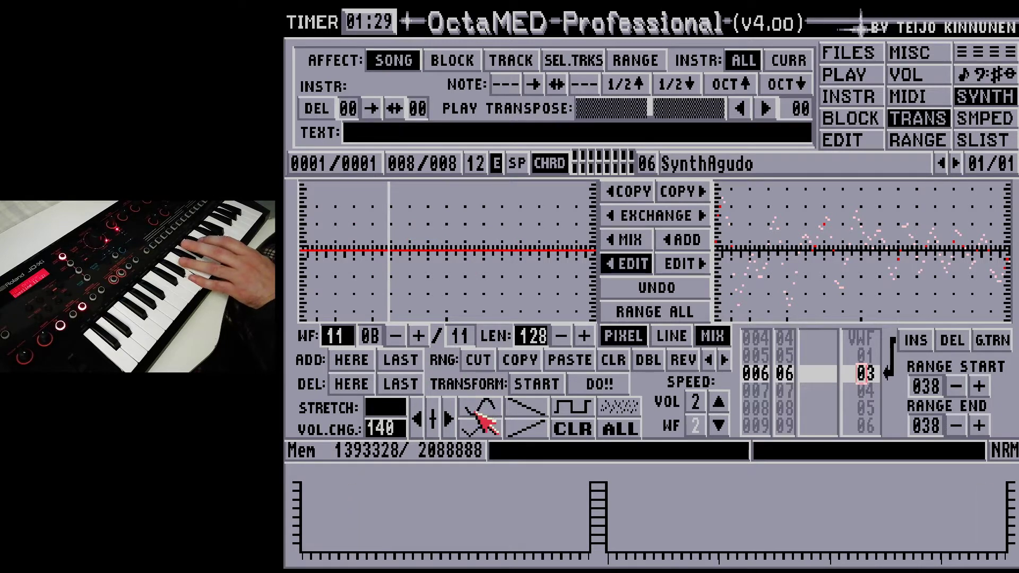
click(481, 414)
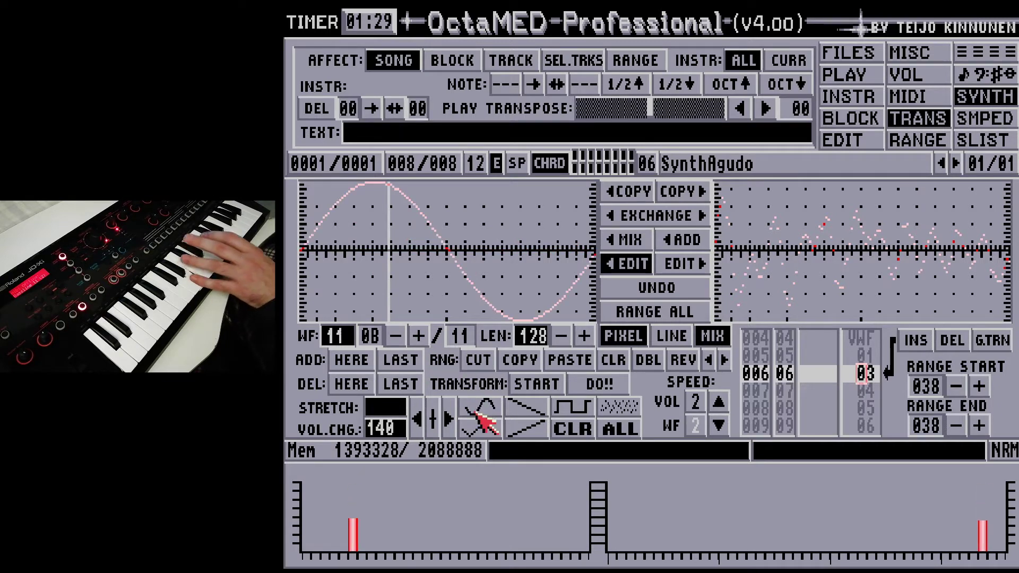
Step: Set the new waveform's length to 32 and redraw the sine over it
click(540, 338)
key(Right)
key(Delete)
key(BackSpace)
key(BackSpace)
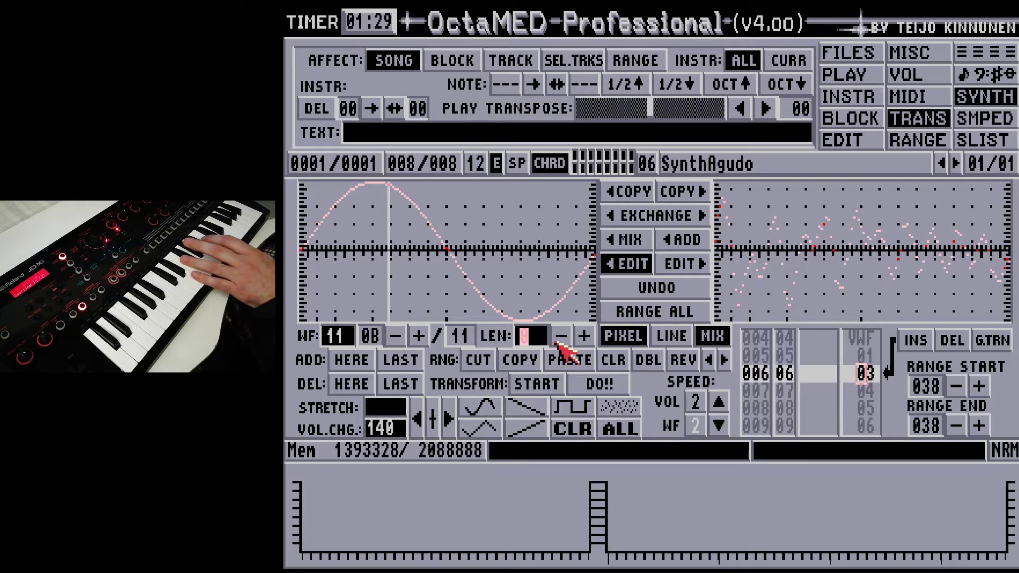
text(32)
key(Return)
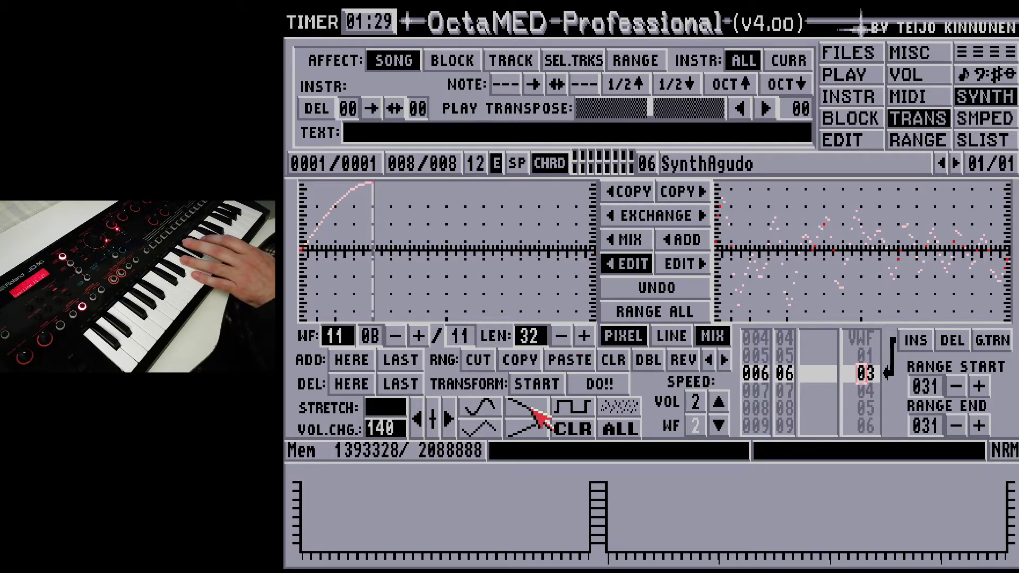
click(481, 408)
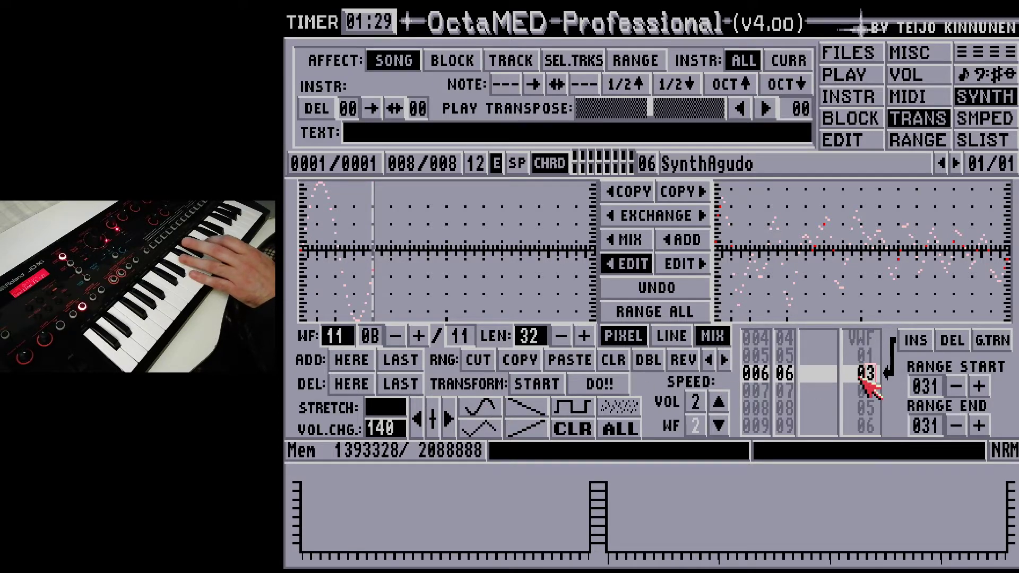
Step: Scroll the synth sequence up to line 003 and try new values there
scroll(866, 385, up, 1)
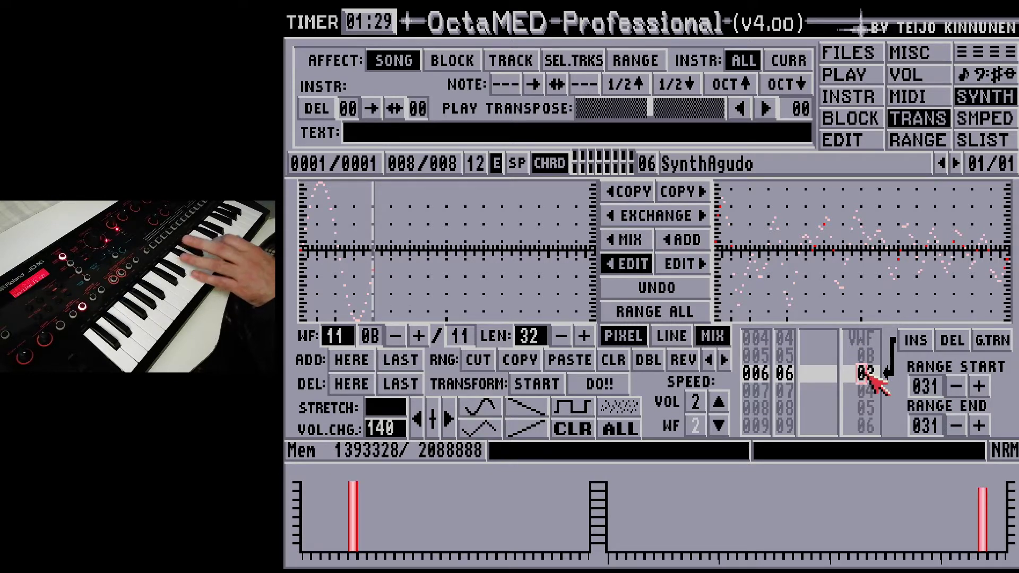
scroll(870, 375, up, 1)
scroll(870, 376, up, 2)
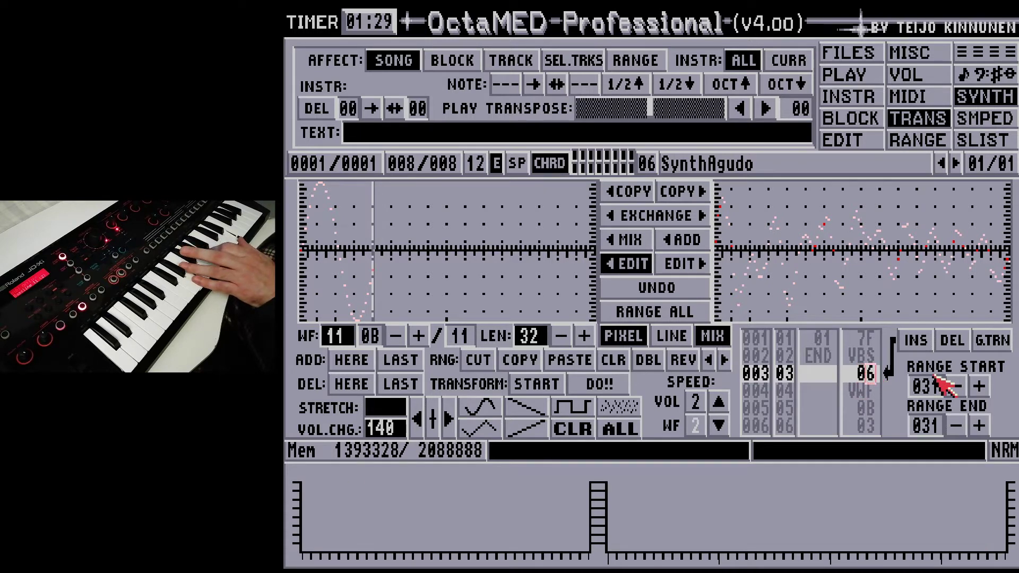
text(1)
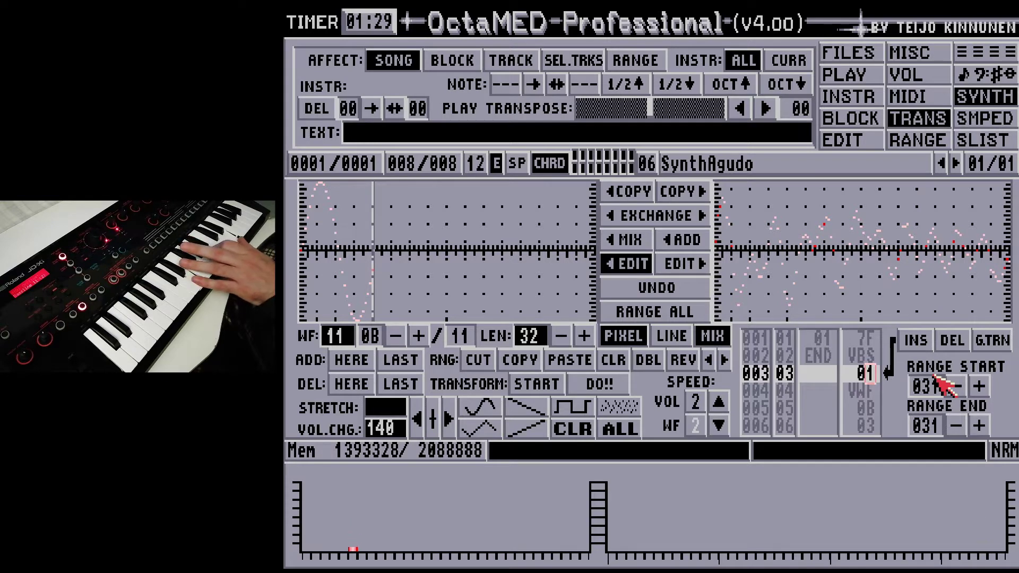
key(Down)
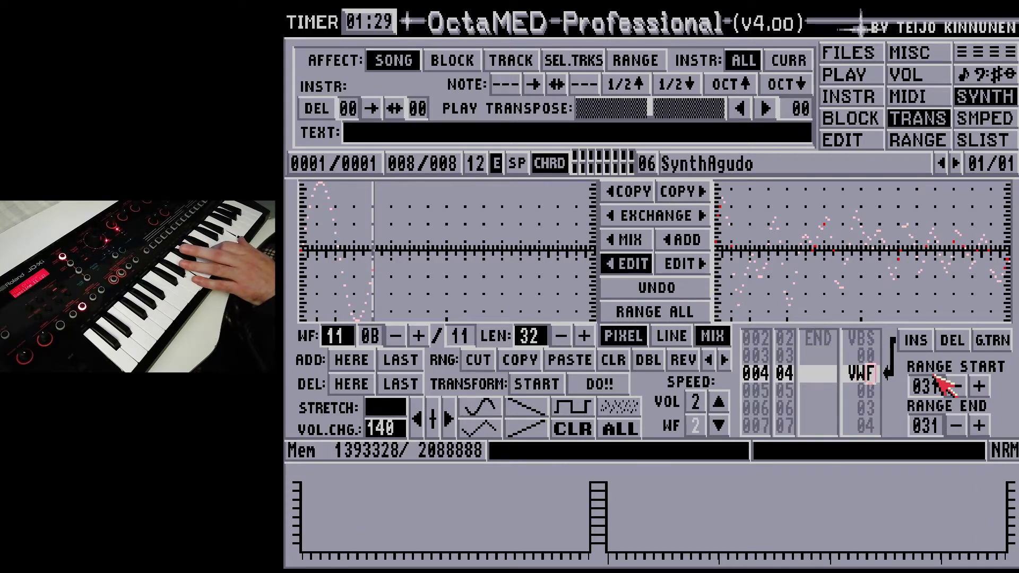
key(Up)
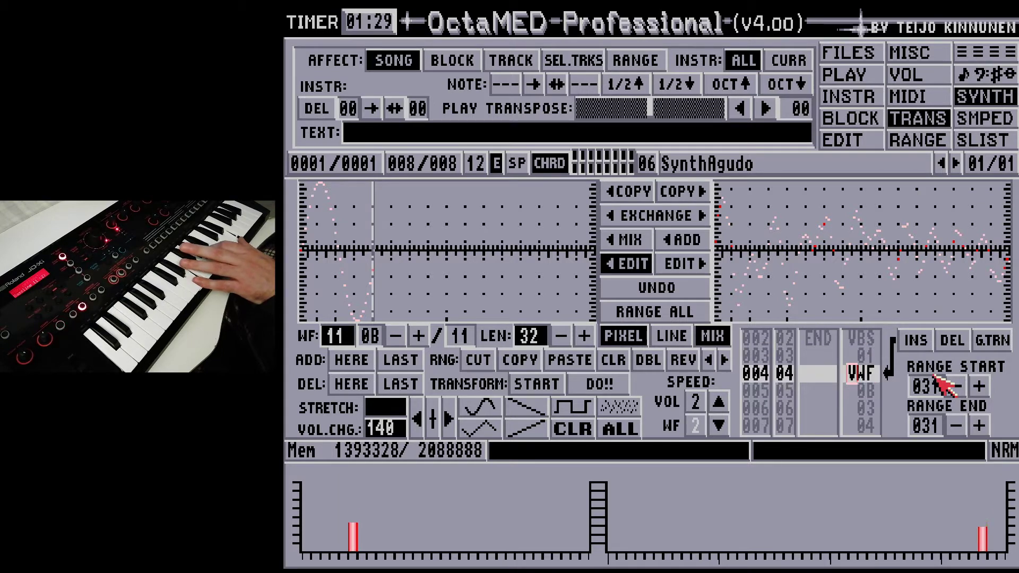
text(1)
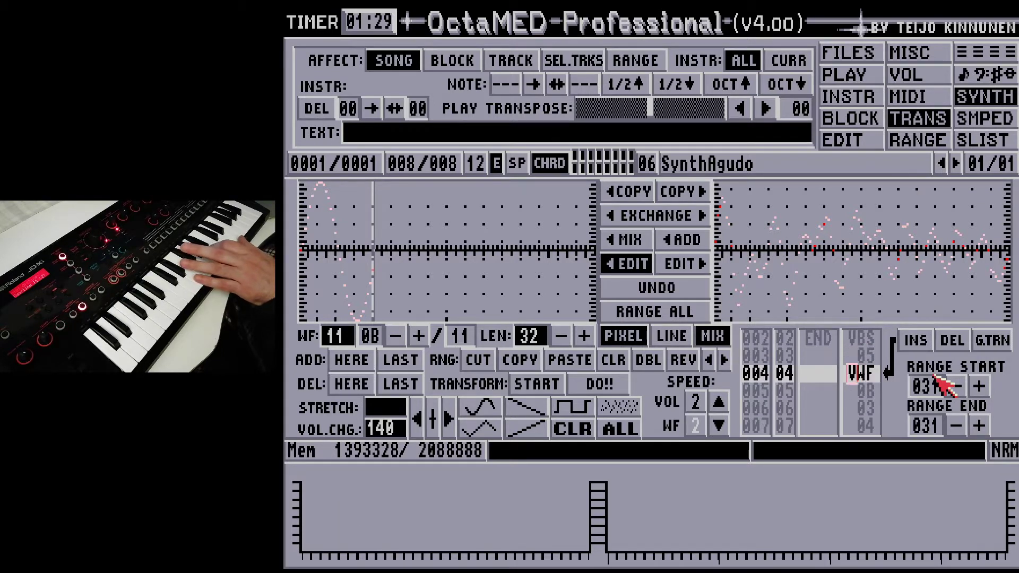
Step: Set the vibrato speed to 67 and redraw waveform 11 with ramp-down and another preset
key(Down)
key(Up)
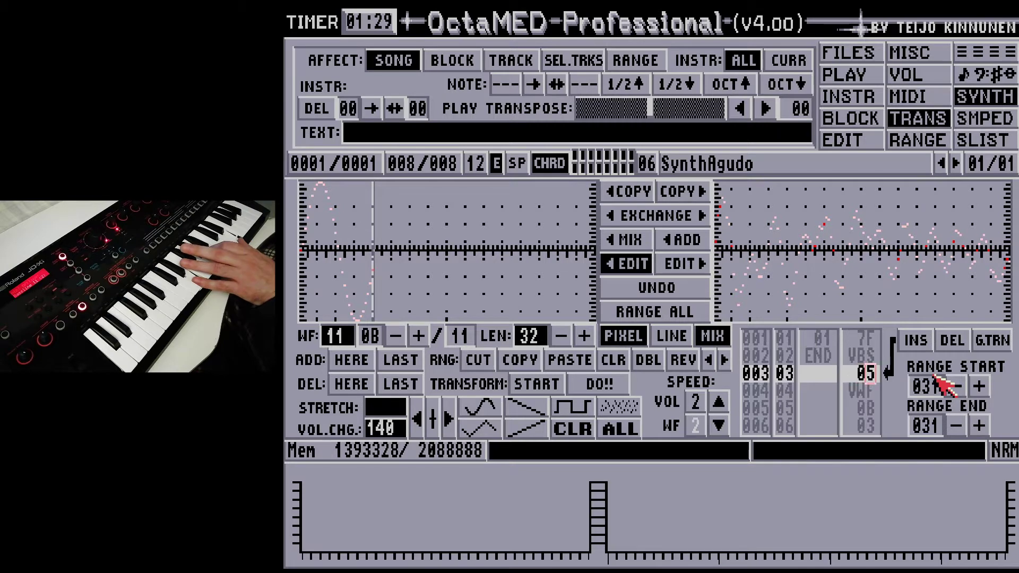
text(7)
key(Up)
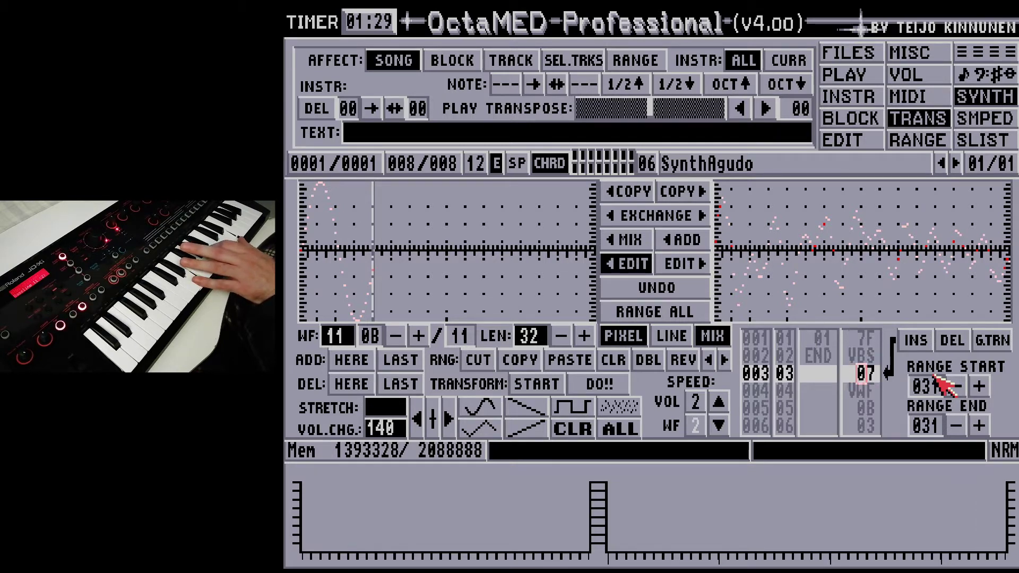
text(1)
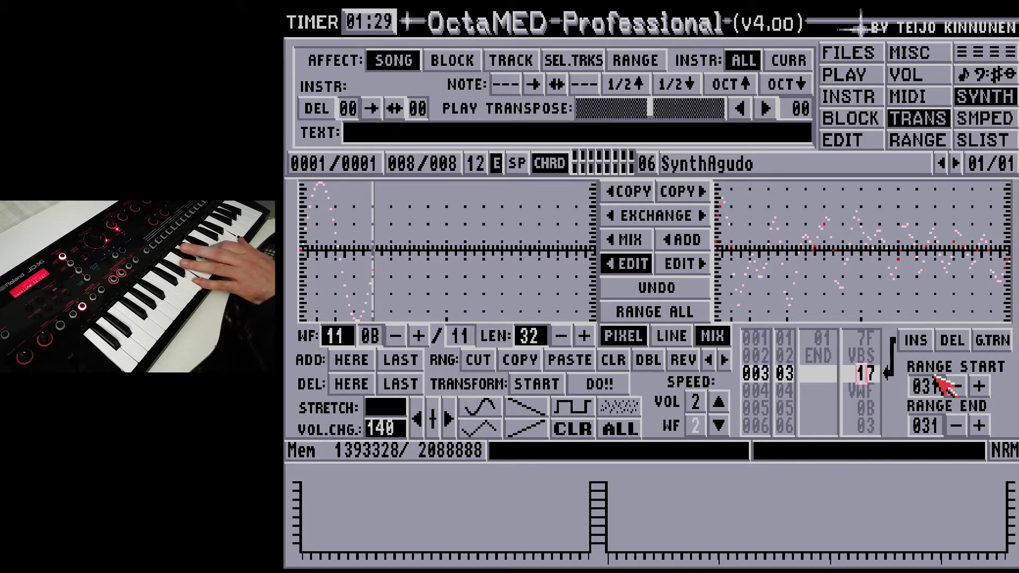
text(6)
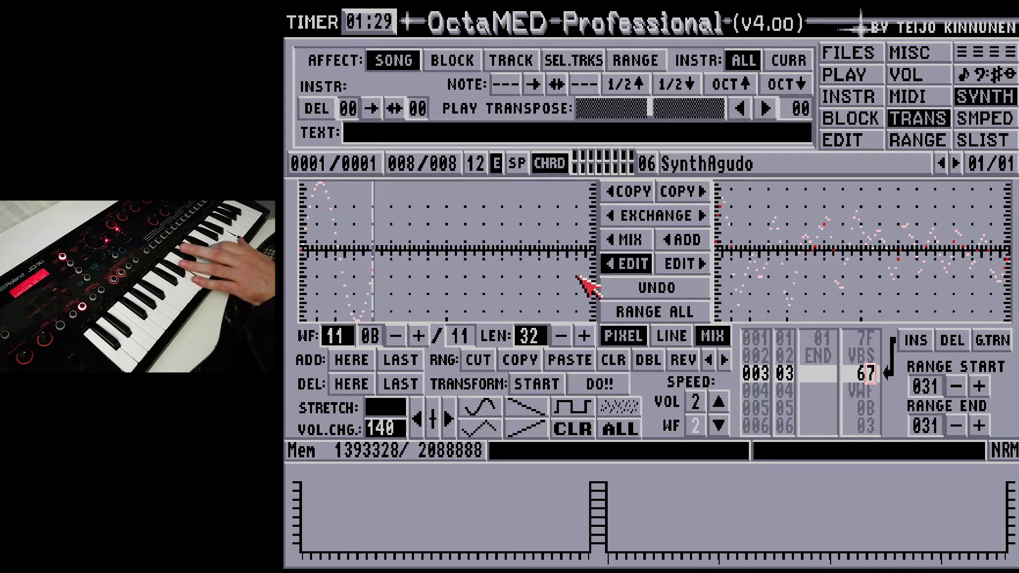
click(519, 411)
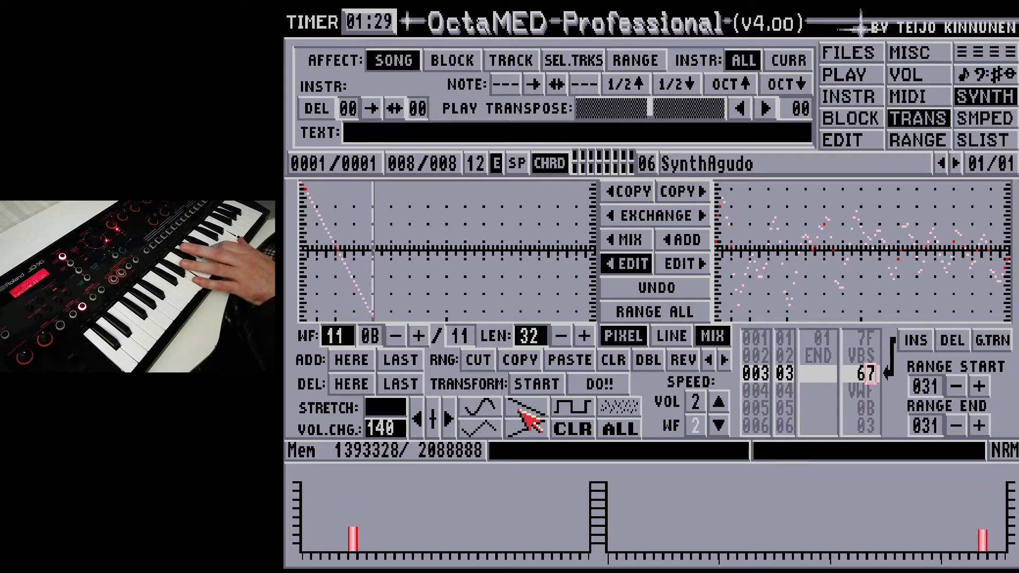
click(511, 424)
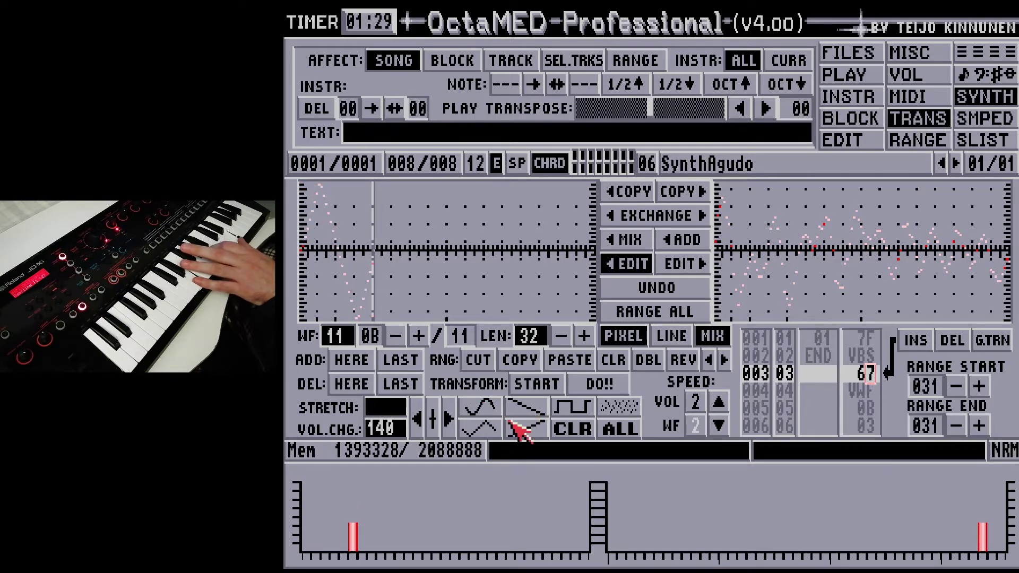
Step: Turn waveform 11 into a square wave and set the edit range over the whole waveform
click(567, 406)
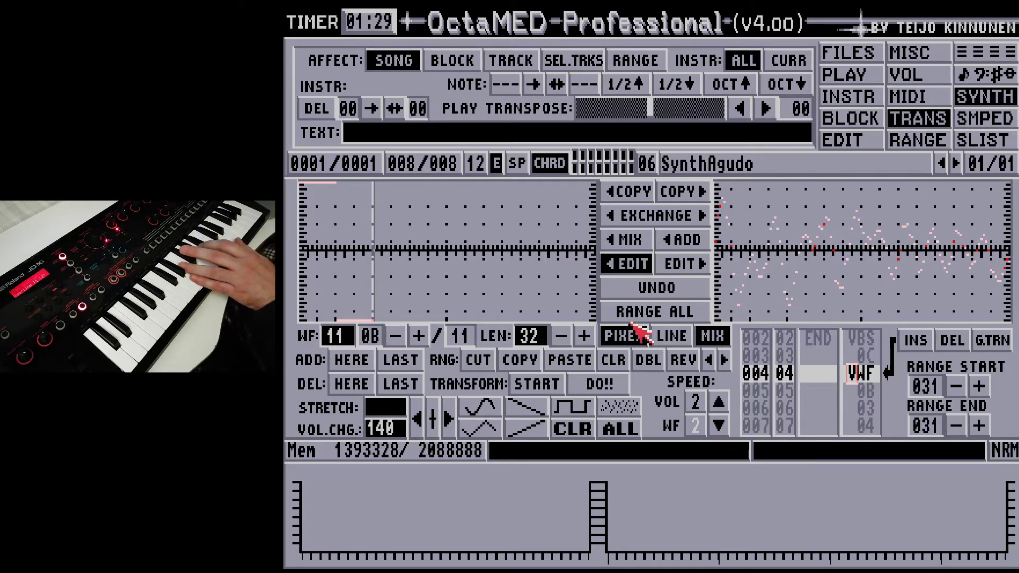
click(648, 312)
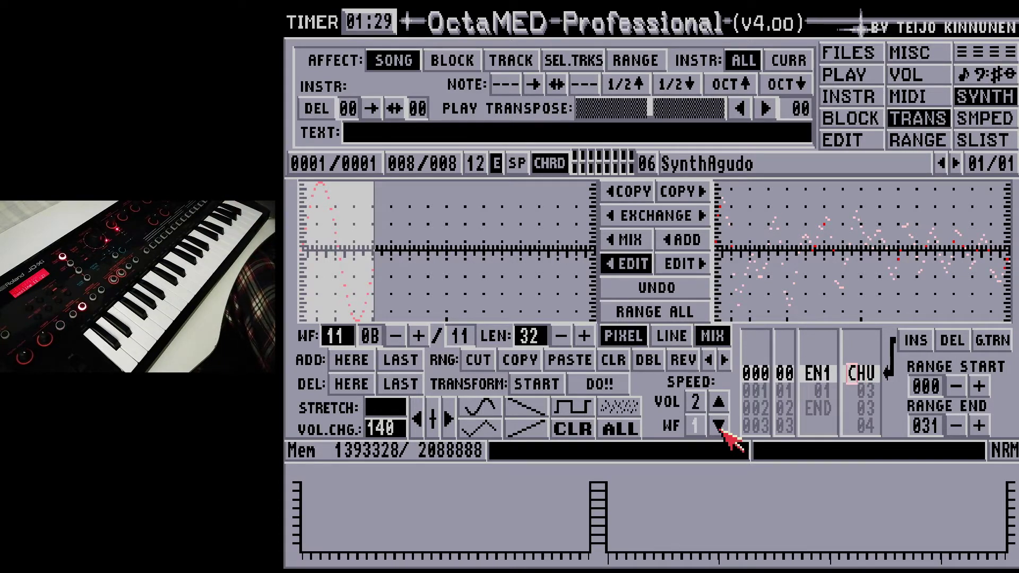
Step: Delete the row 001 and RES entries, then insert 00 entries and a new RES command
click(719, 424)
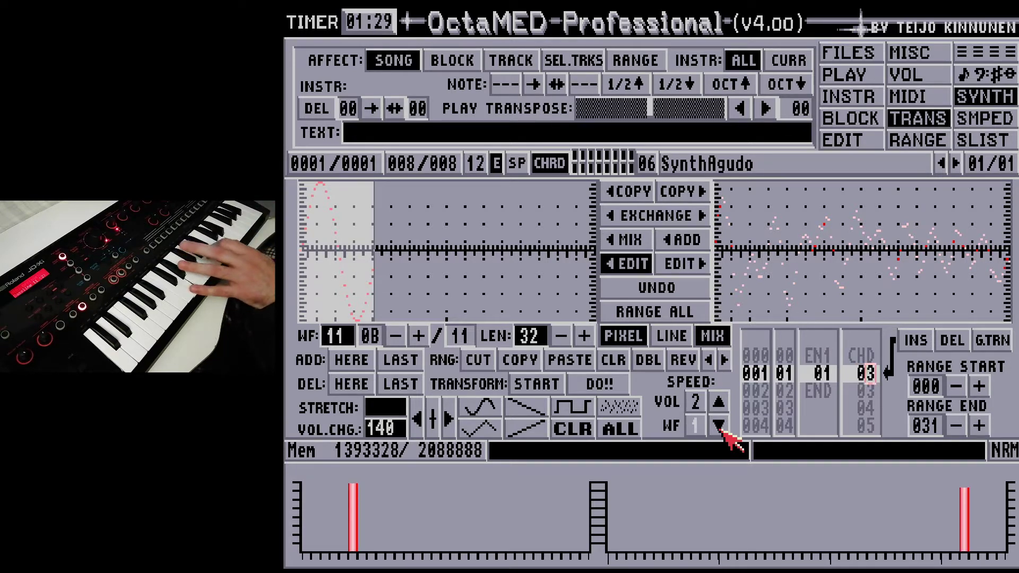
key(Up)
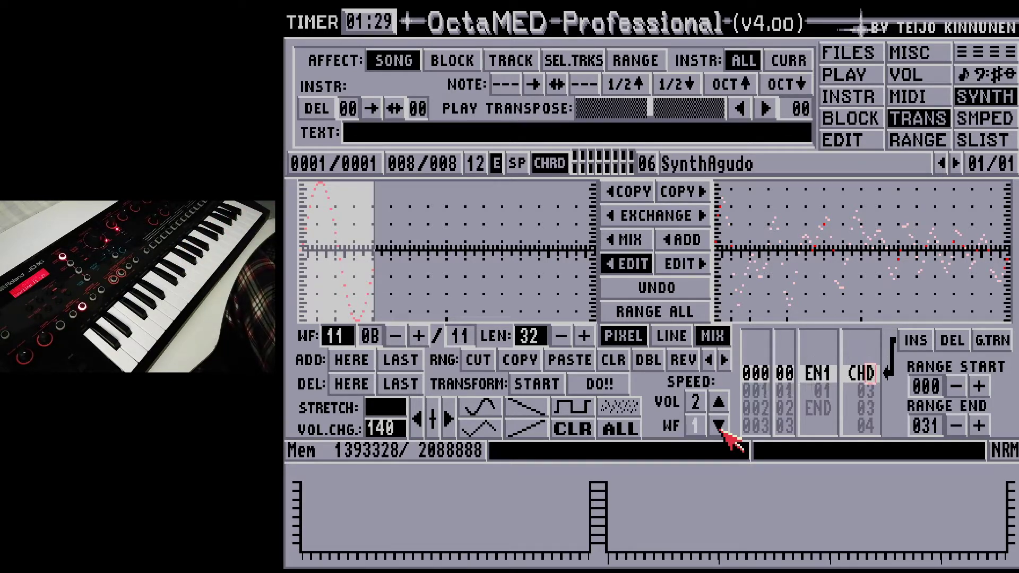
key(Left)
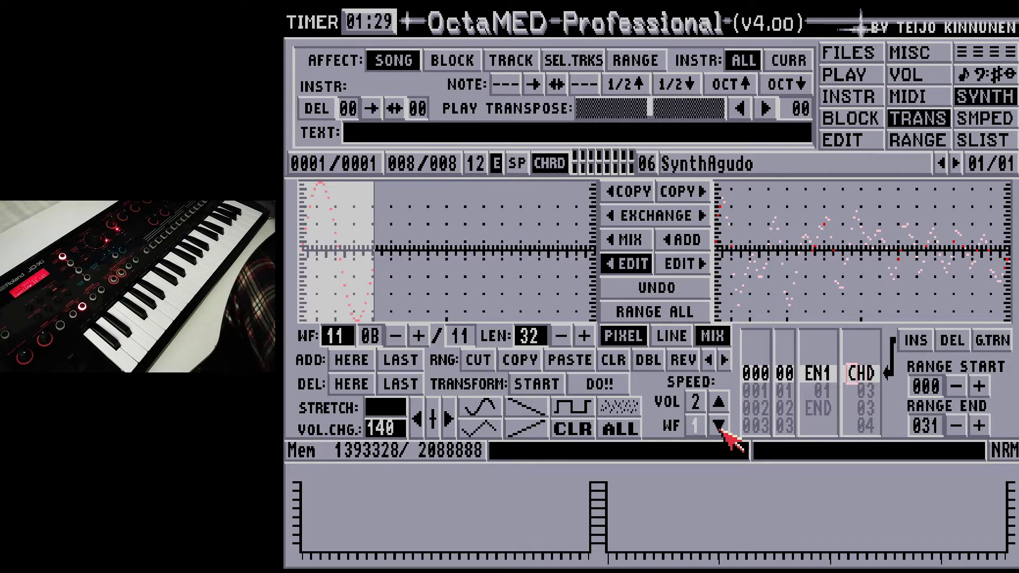
key(Down)
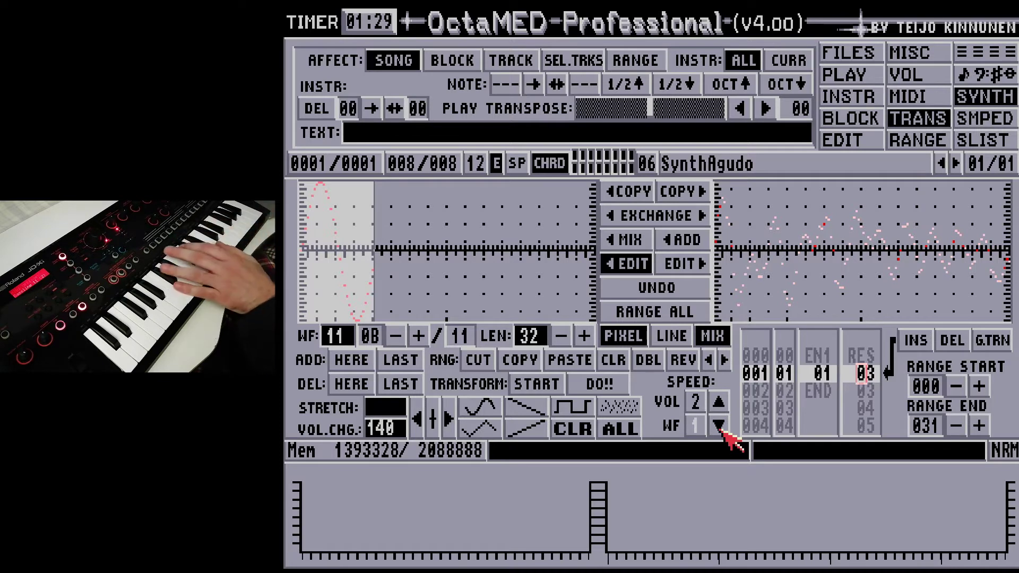
key(Delete)
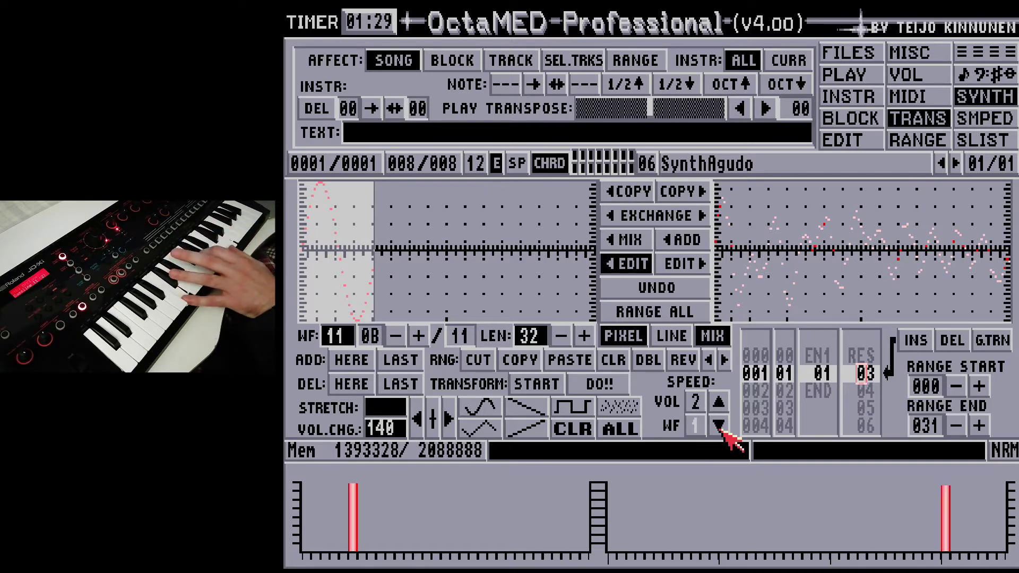
key(Up)
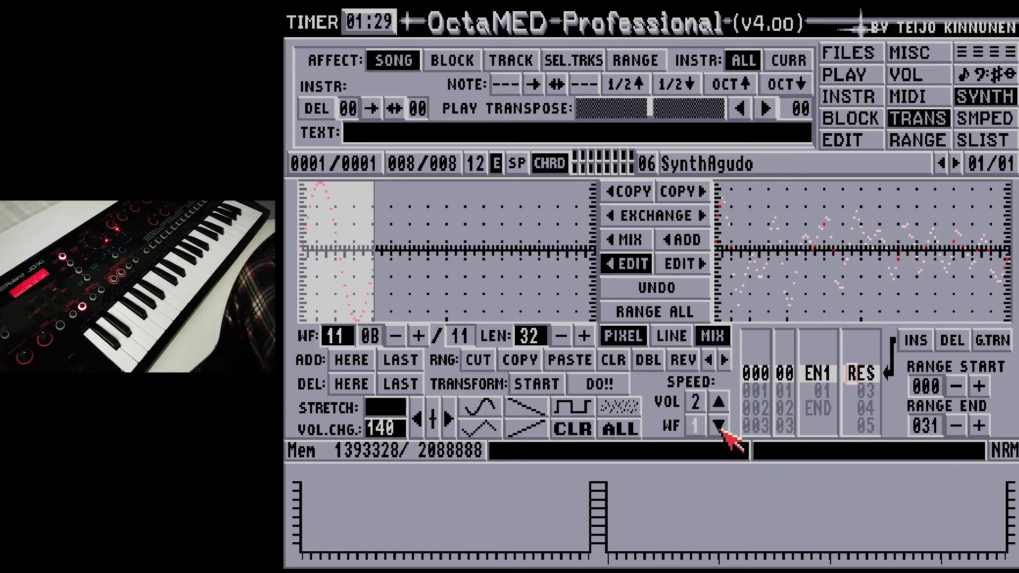
key(Delete)
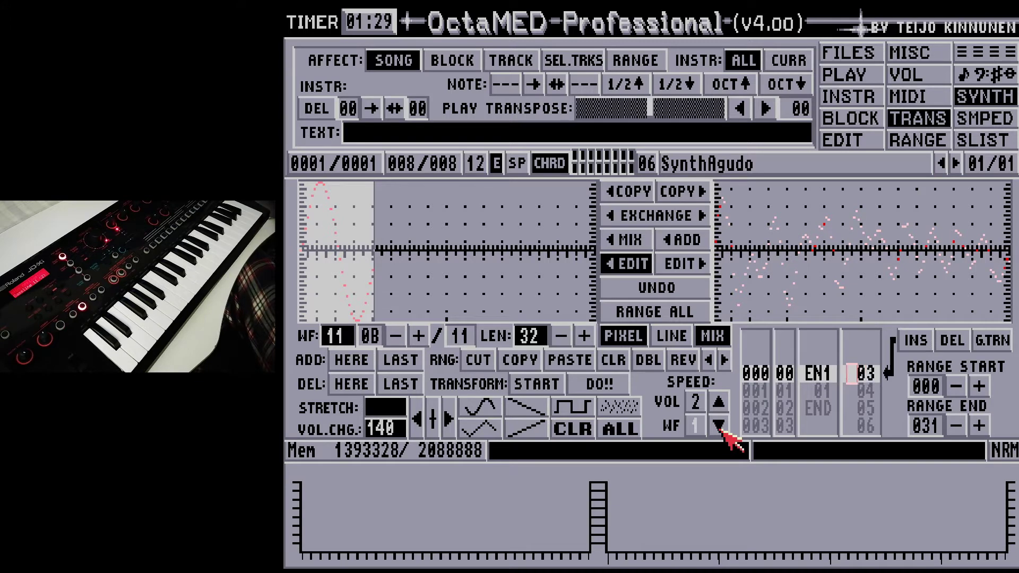
key(Down)
key(Down)
key(Down)
key(Down)
key(Down)
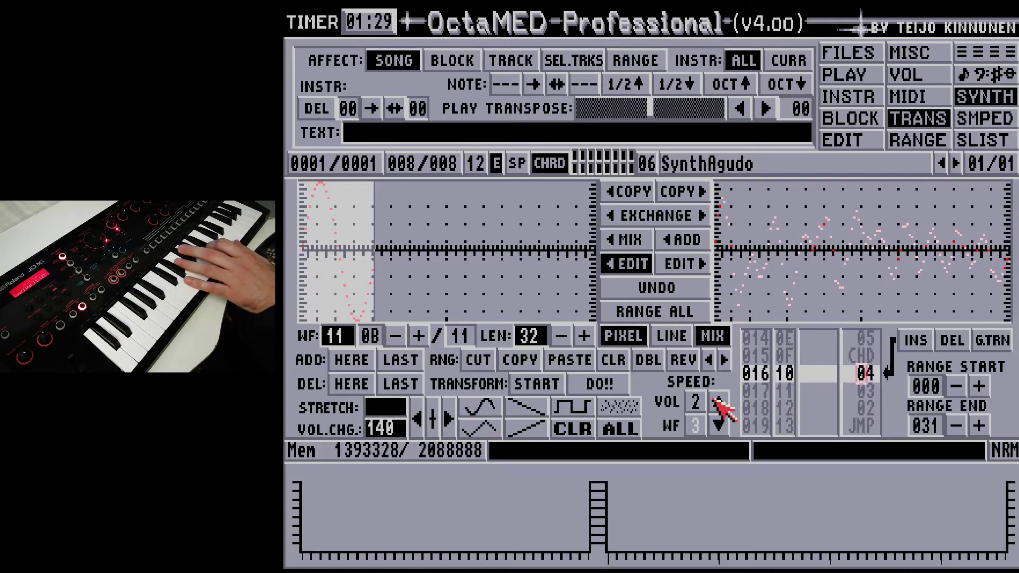
key(Return)
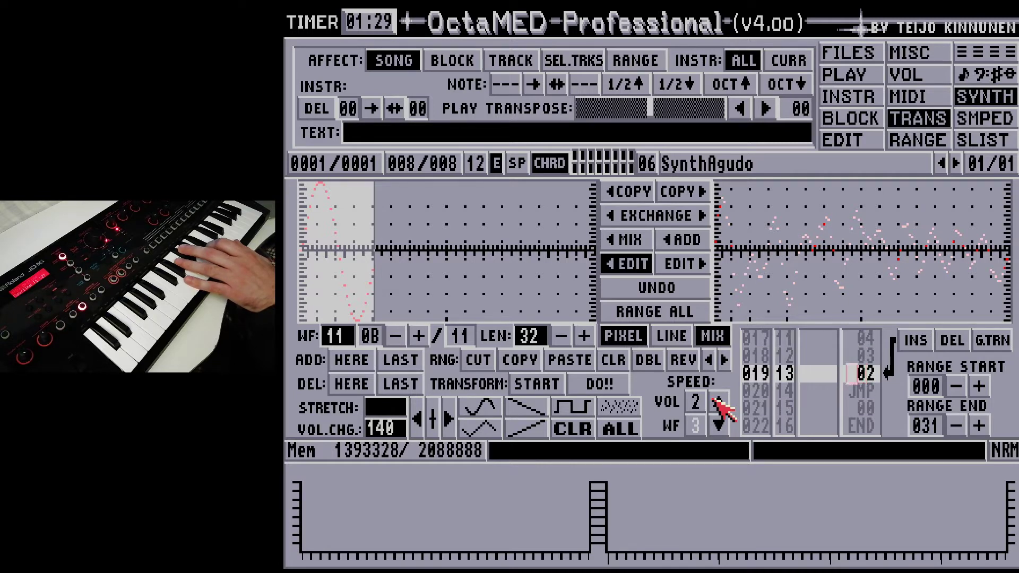
key(Insert)
key(r)
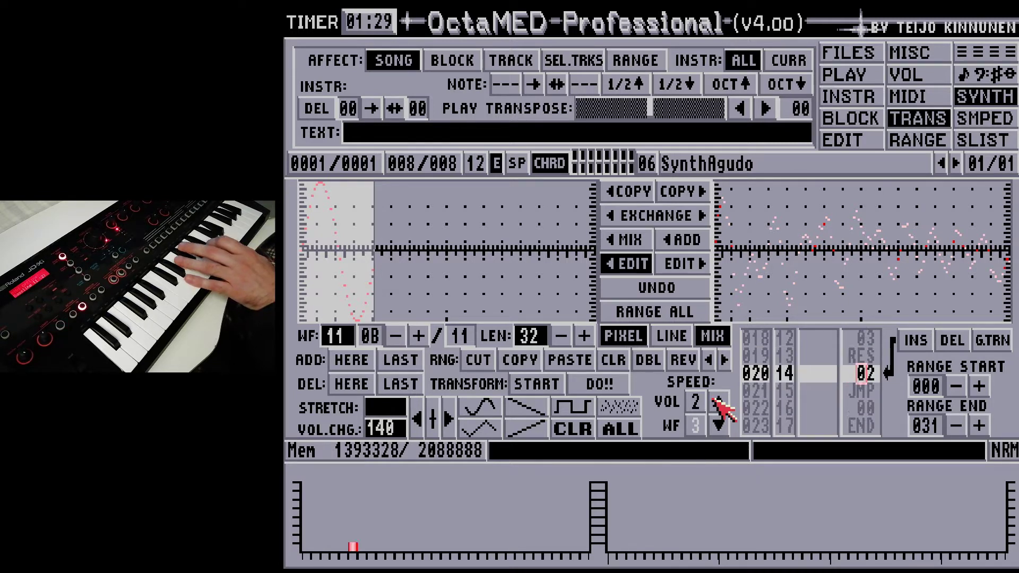
Step: Try waveform speeds 1 and 4, then settle the WF speed at 3
click(719, 425)
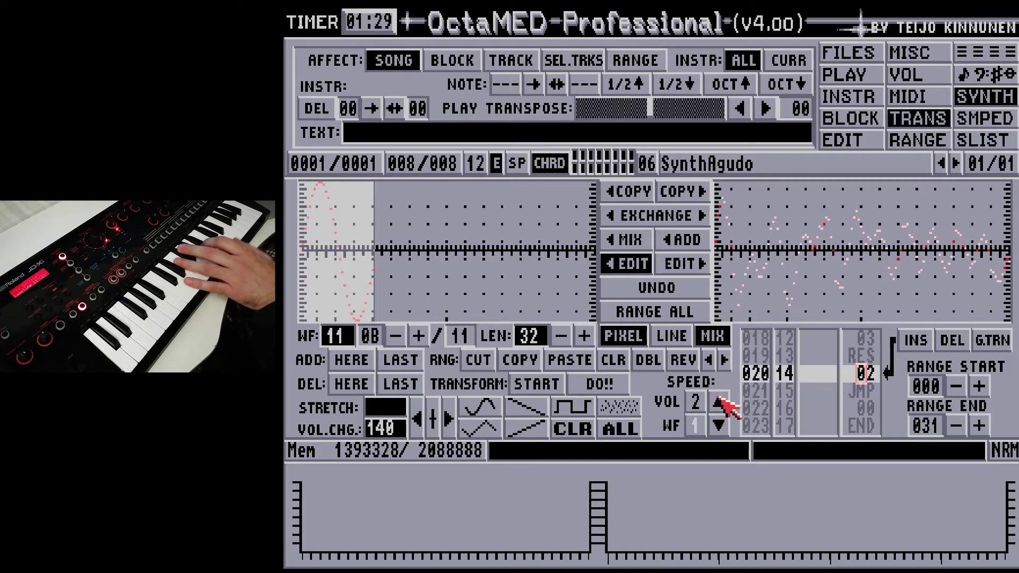
click(721, 402)
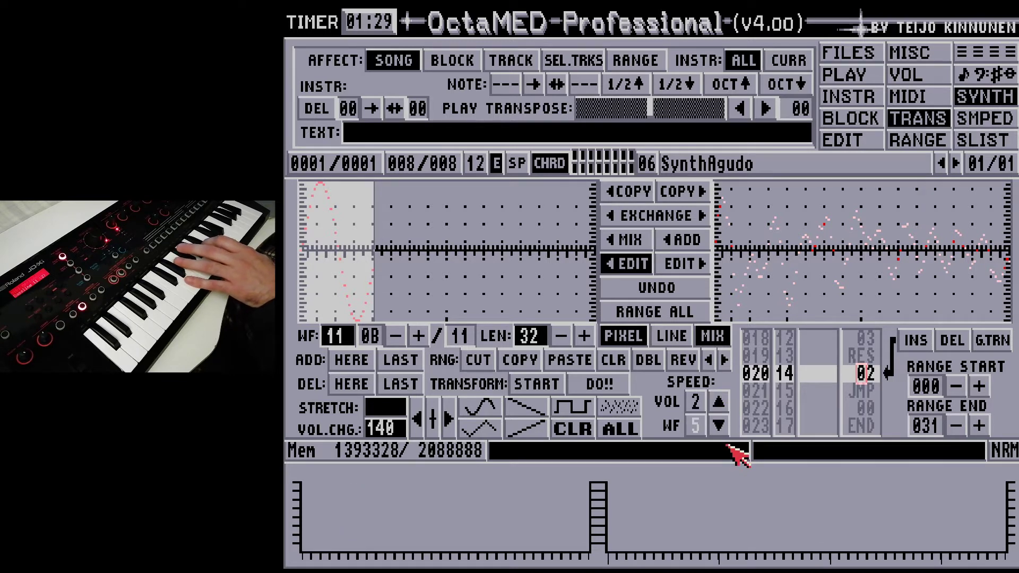
click(722, 427)
click(718, 425)
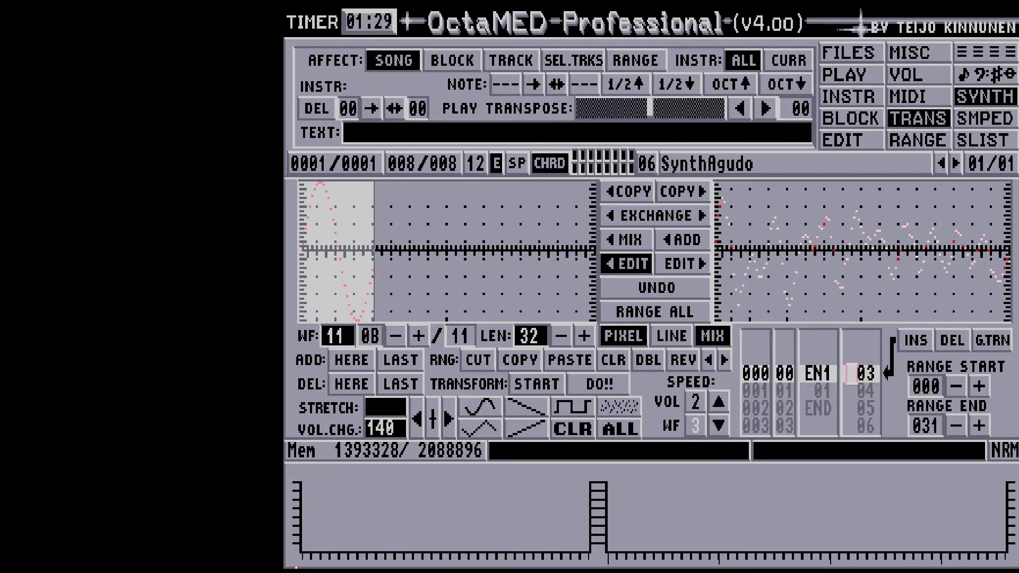
Step: Insert a SPD command with F003 on row 002 of the volume sequence
key(Down)
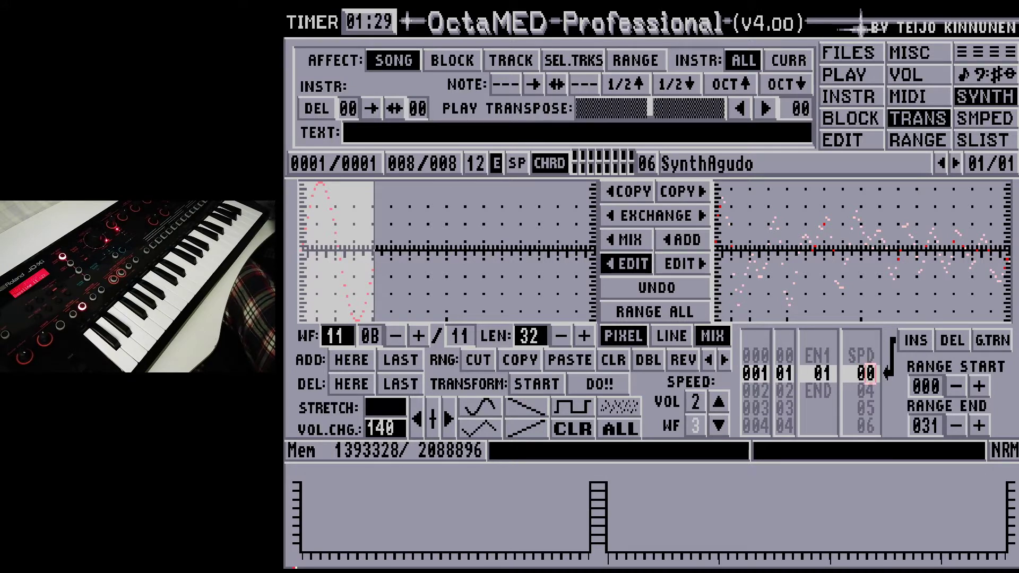
key(Down)
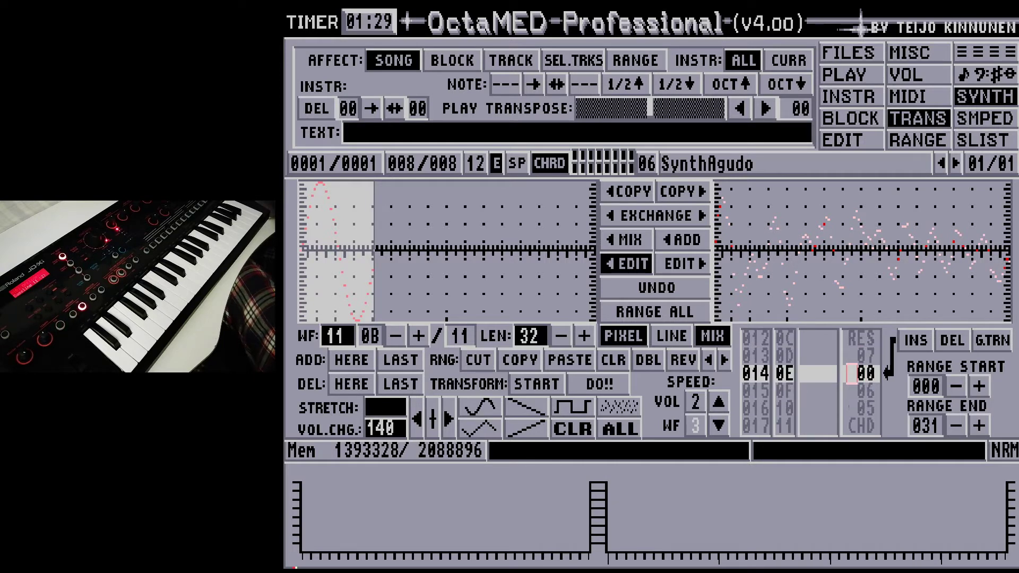
text(f0)
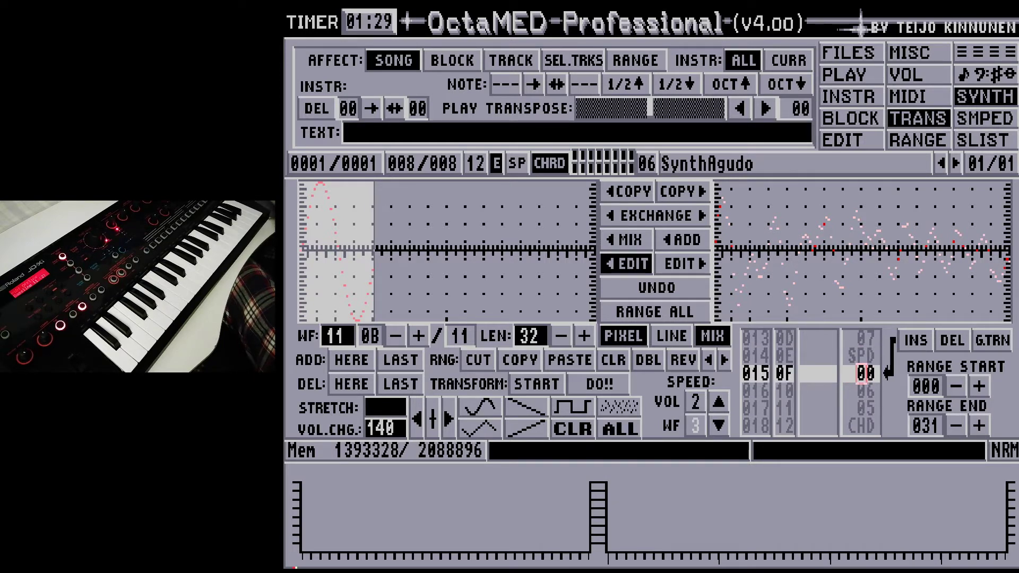
text(03)
key(Down)
key(Down)
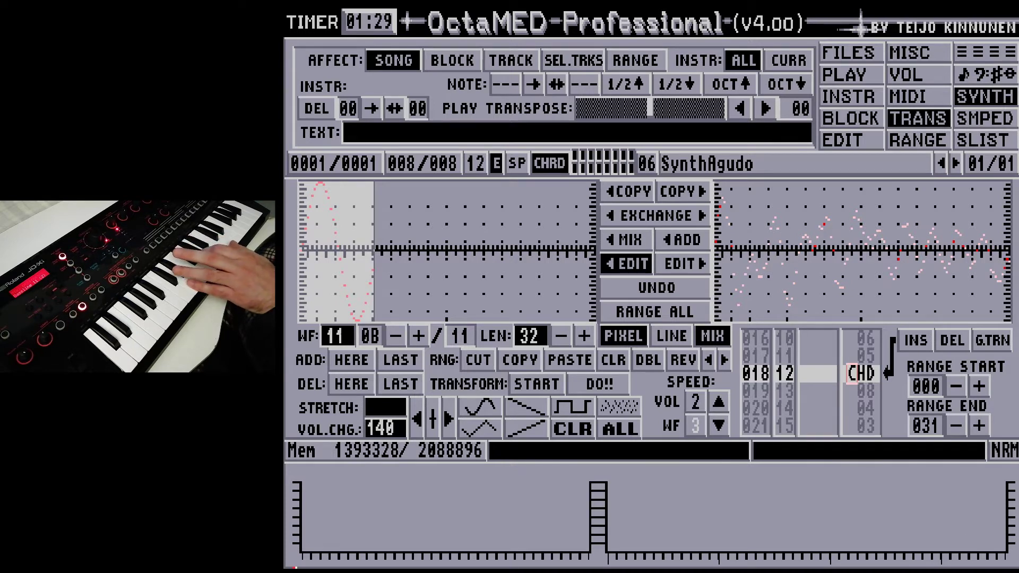
key(Up)
key(Up)
key(Up)
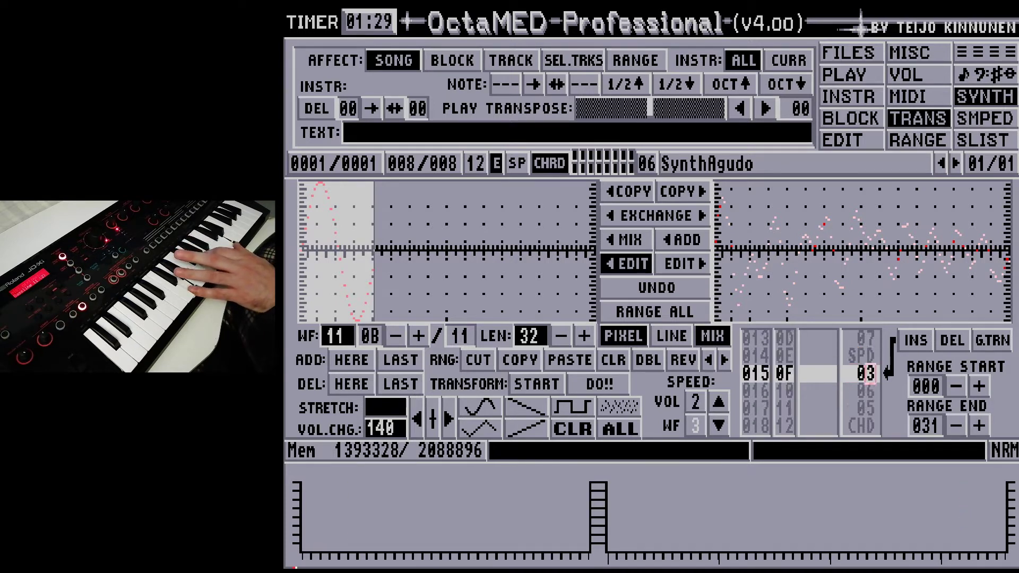
key(Down)
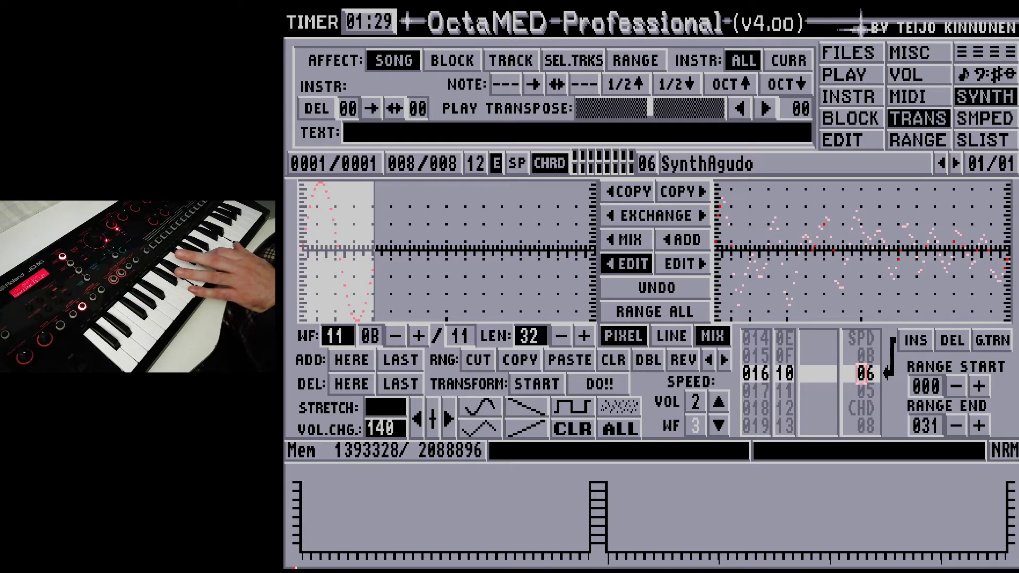
key(Up)
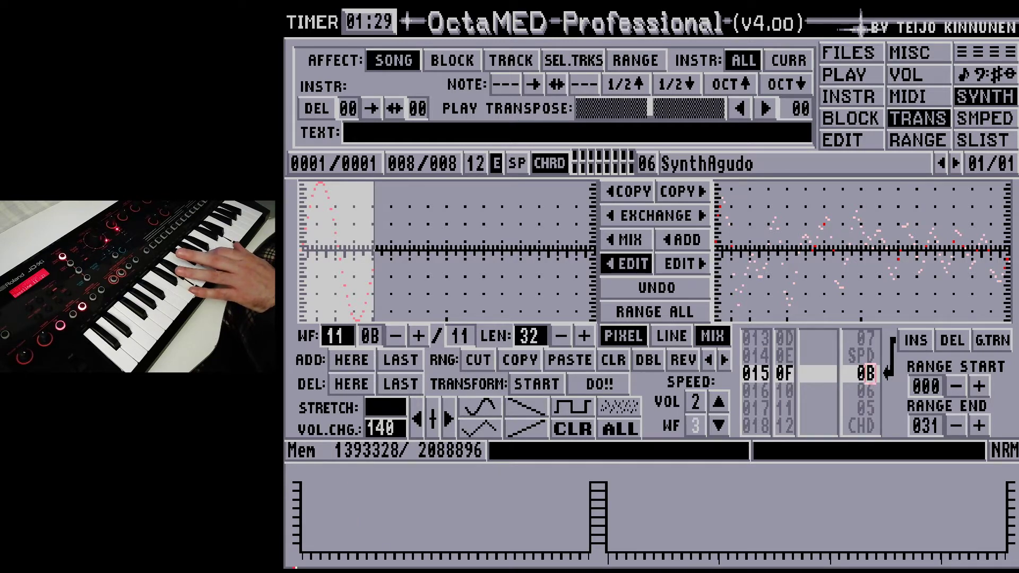
Step: Try values 04 and 0C on row 015, then delete that entry and return to RES at row 012
text(04)
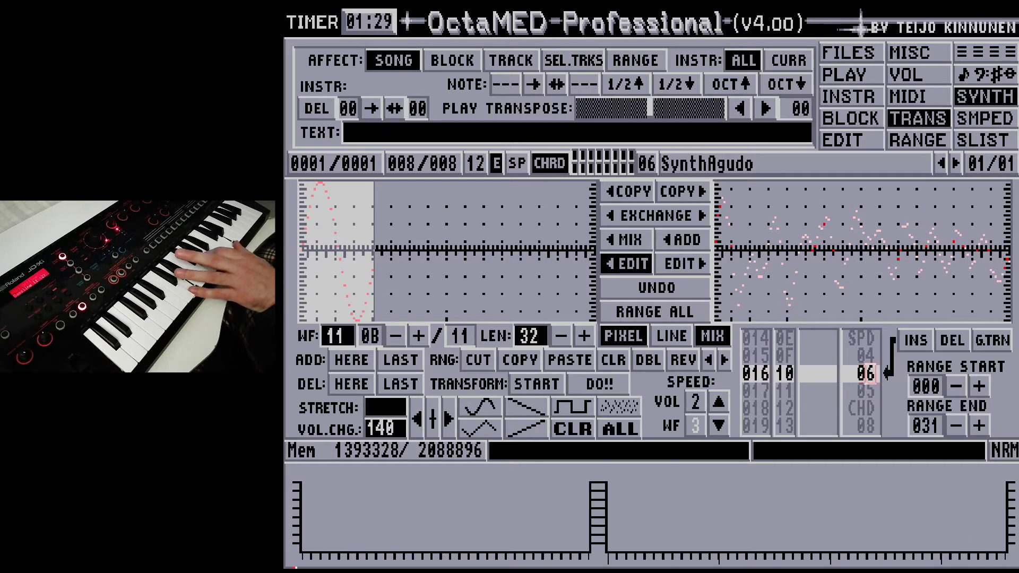
key(Up)
text(0C)
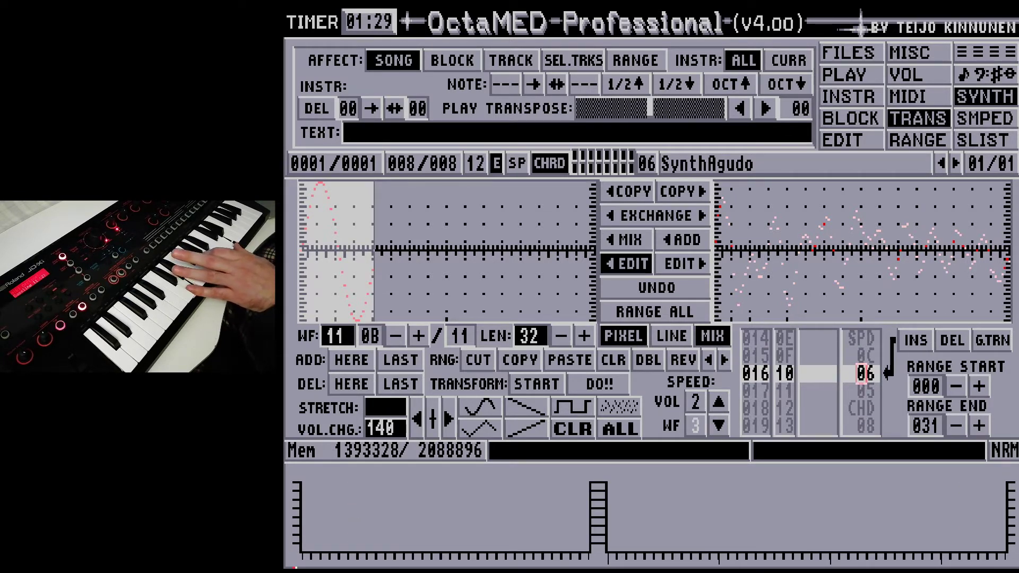
key(Up)
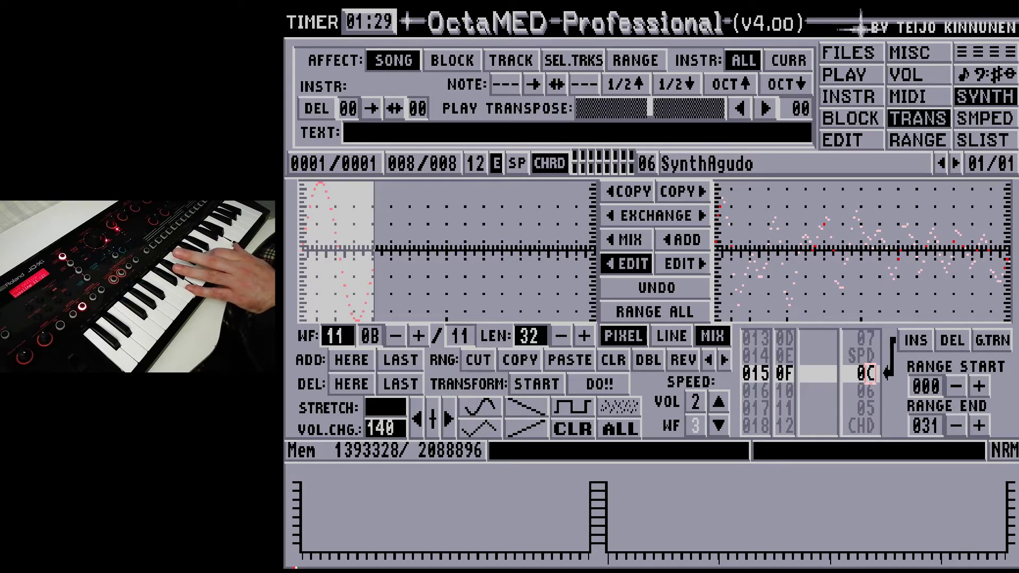
key(Delete)
key(Up)
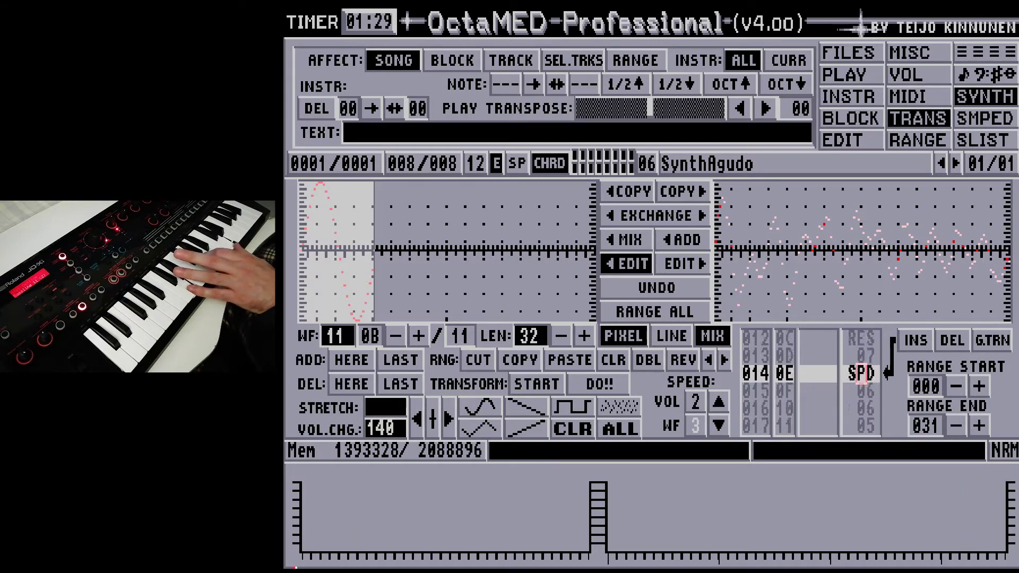
key(Up)
key(Up)
key(Up)
key(Up)
key(Up)
key(Up)
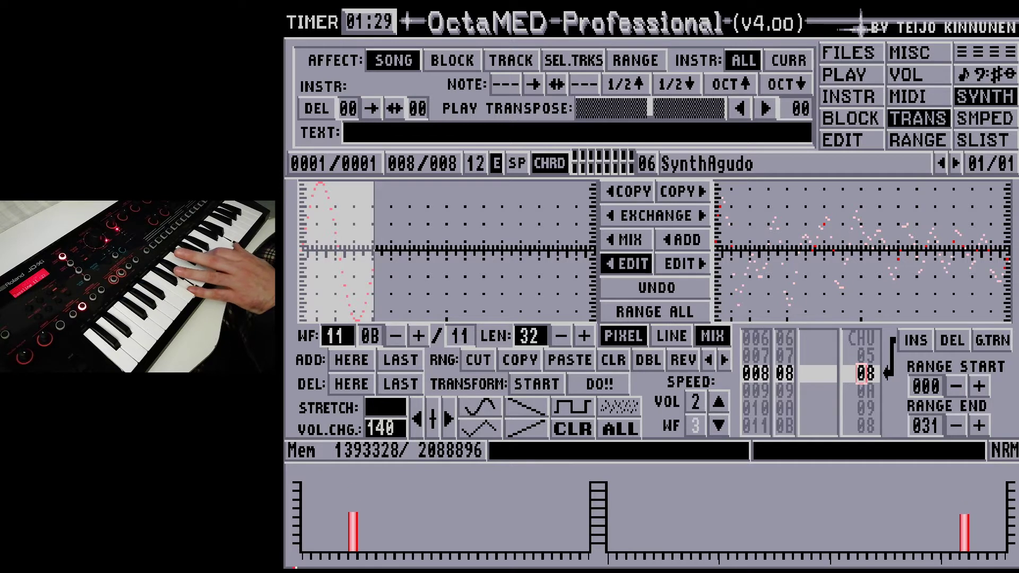
Step: Start SynthAgudo's waveform sequence with JWS at row 000 and a 00 entry at row 001
click(841, 389)
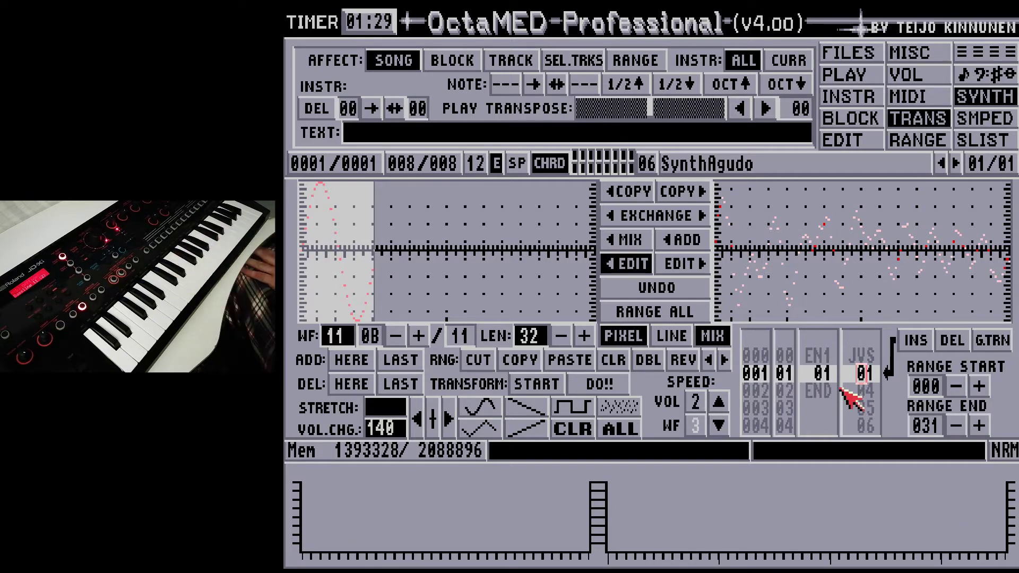
key(Right)
key(Up)
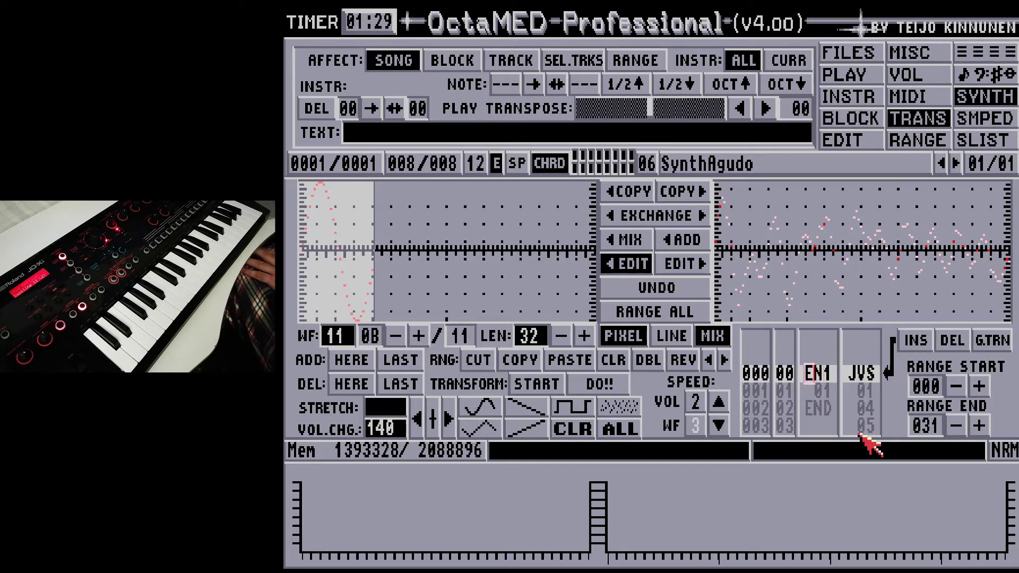
key(Return)
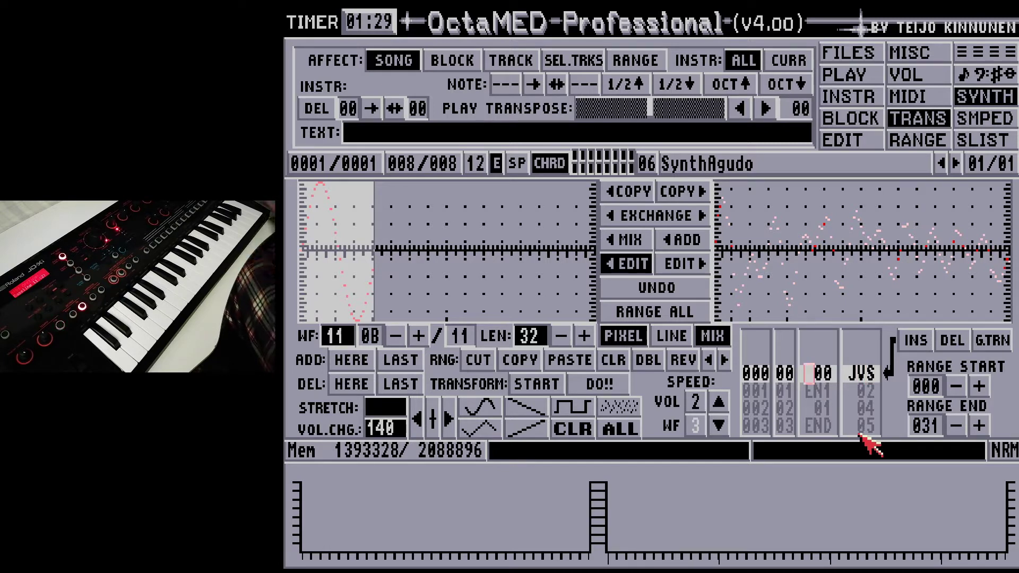
key(j)
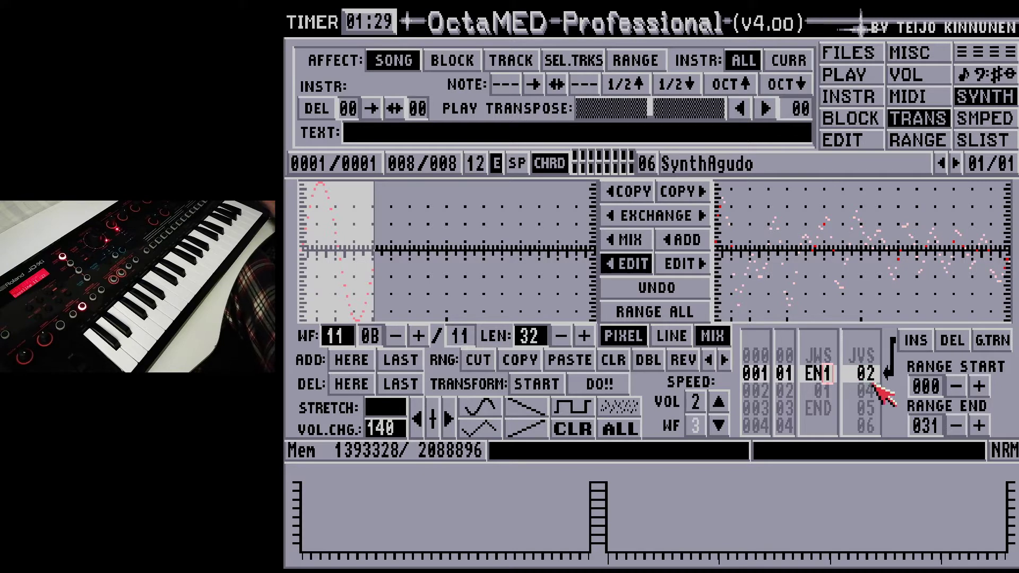
key(Return)
Step: Leave the synth editor and return to the top of track 0 in the pattern
key(Down)
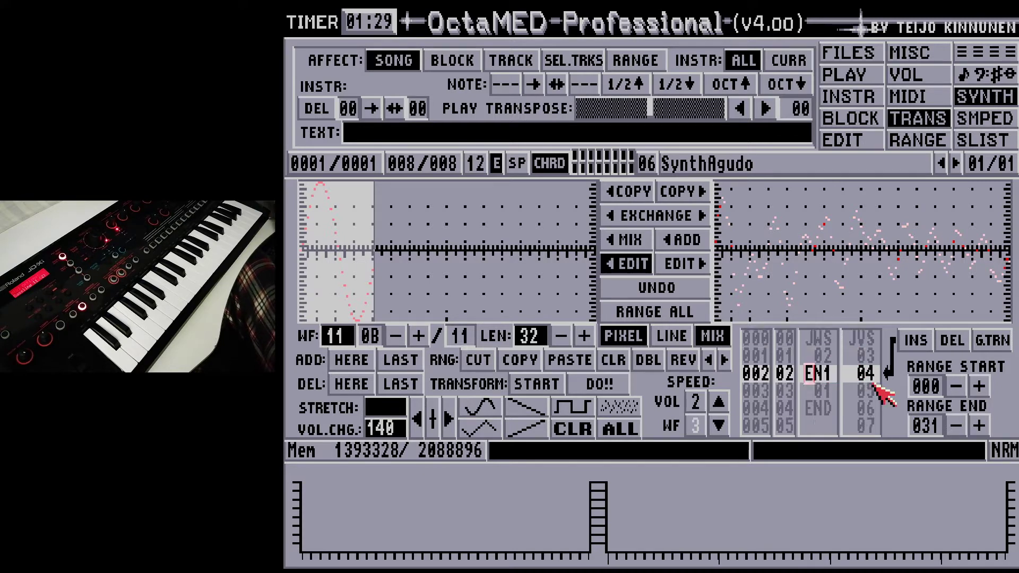
key(Up)
key(Up)
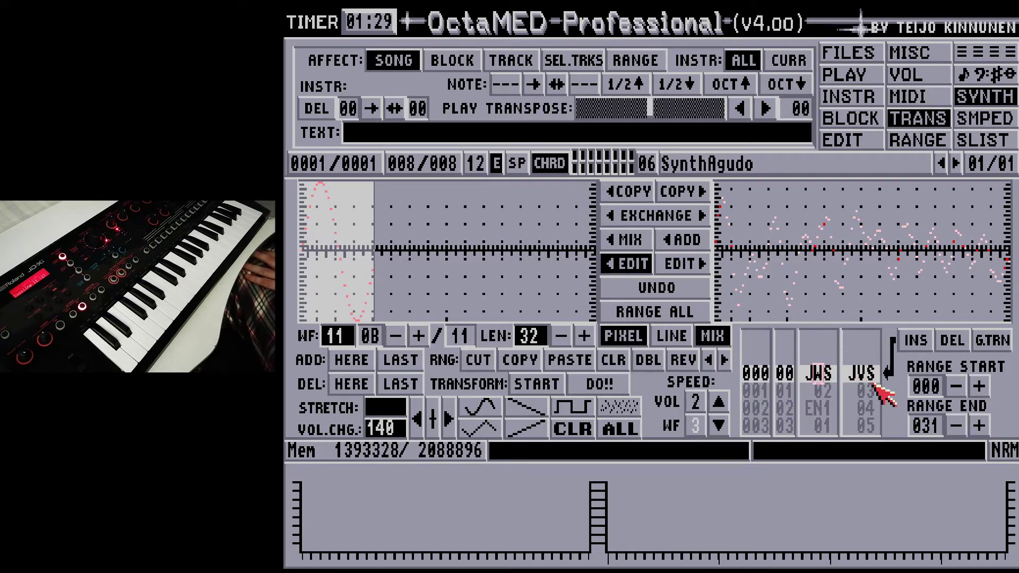
key(Down)
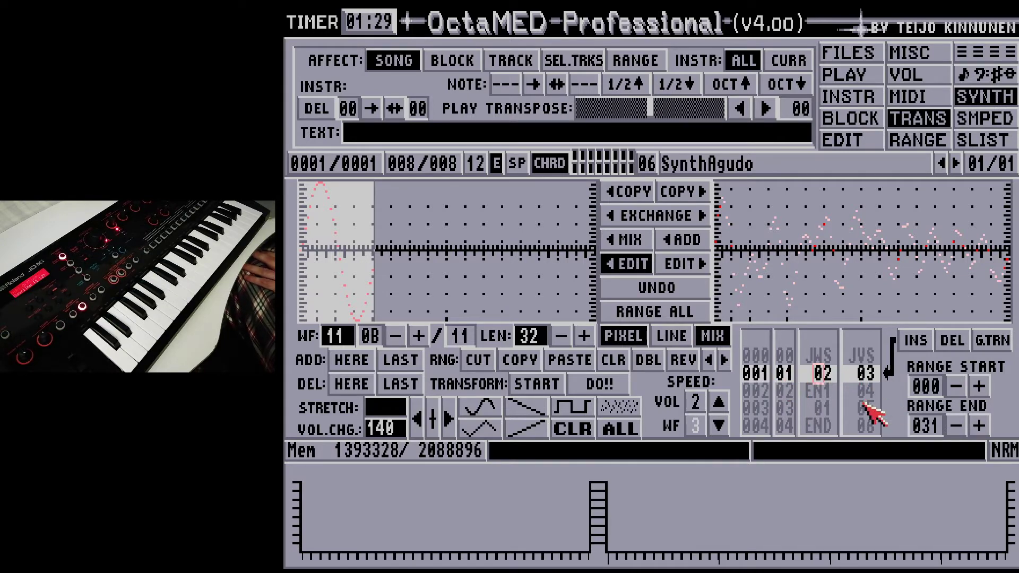
key(Escape)
key(Up)
Step: Enter E commands with digits 12345 down track 0, then switch to the synth sound editor
key(e)
key(e)
key(e)
key(e)
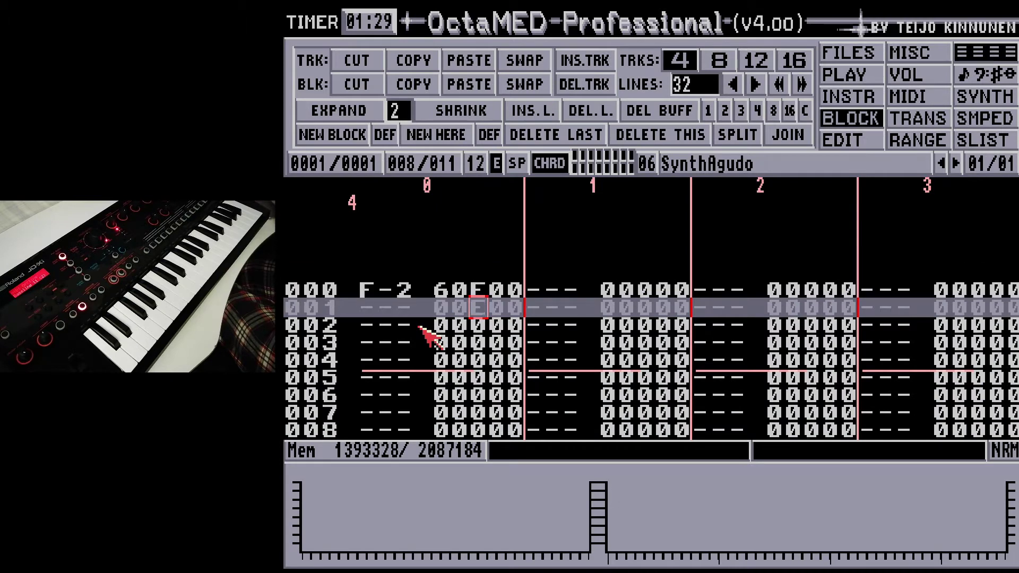
key(Right)
key(Right)
key(Up)
key(Up)
key(Up)
key(Up)
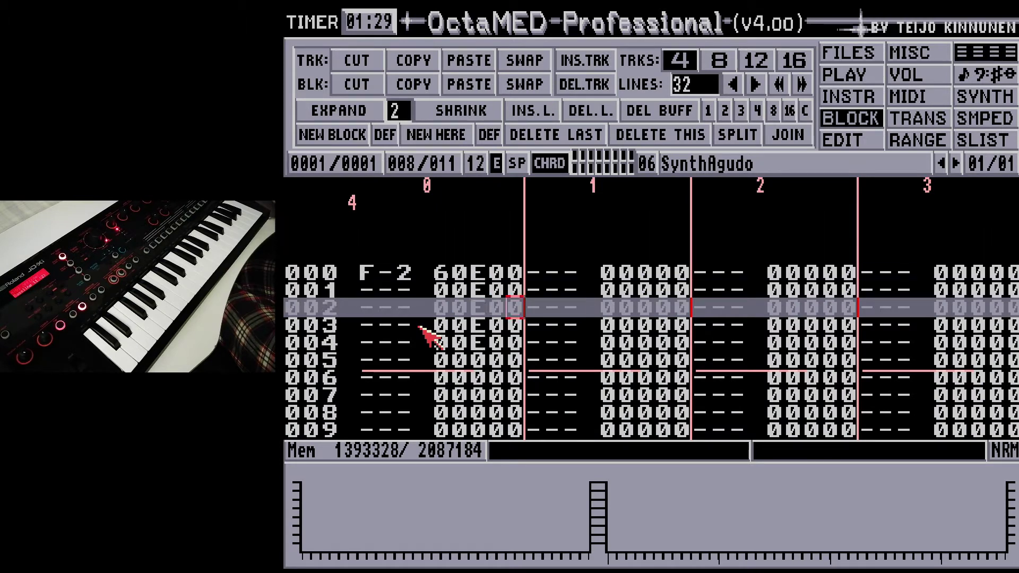
text(12345)
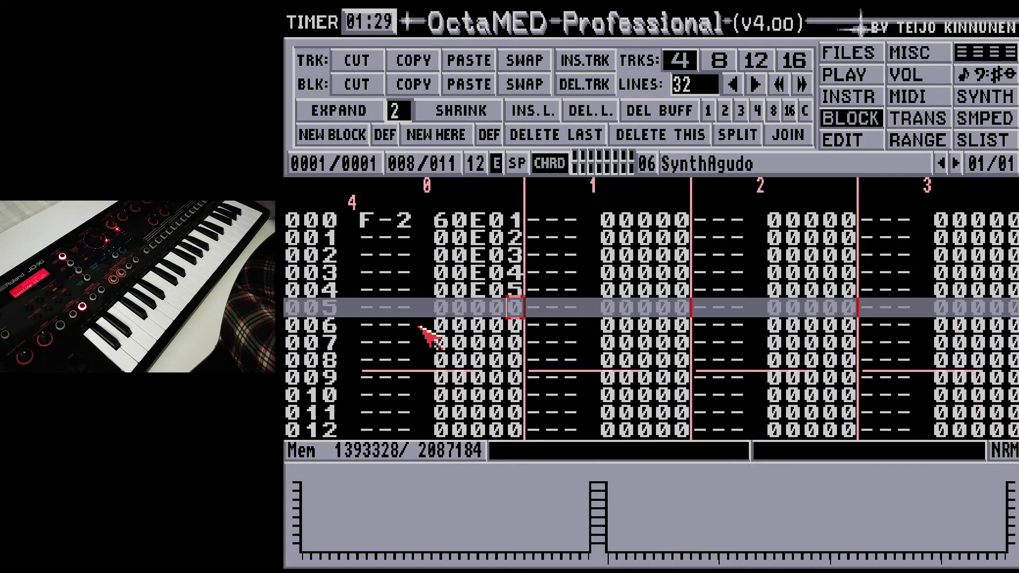
key(Down)
key(Left)
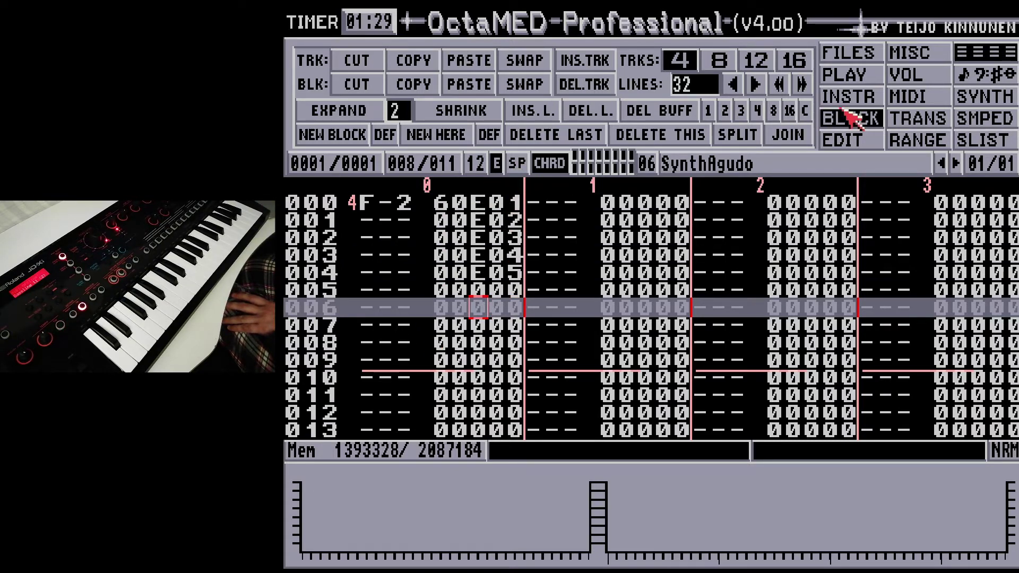
click(985, 98)
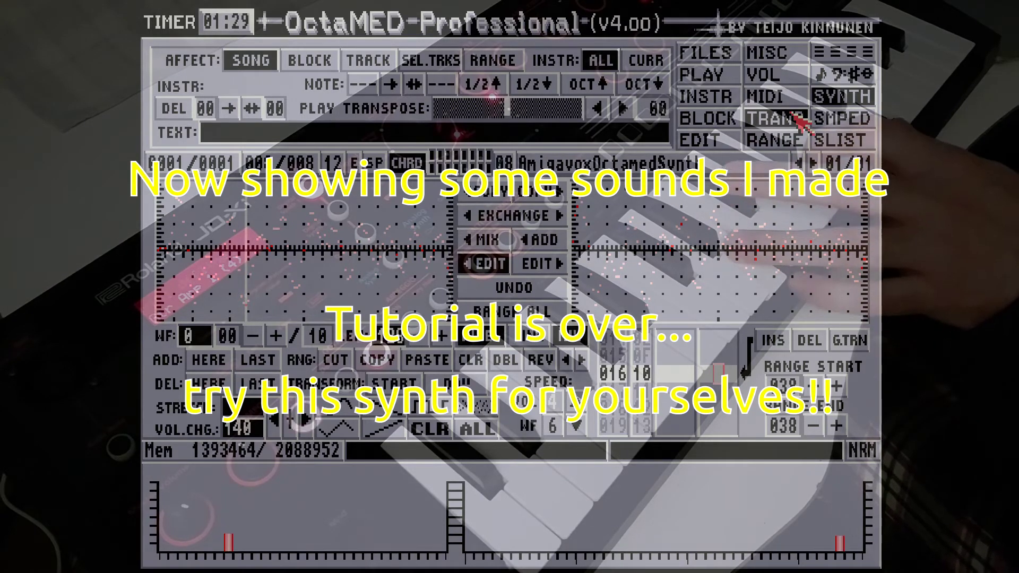
Step: In the Files panel, load AmigavoxOctamedSynth2 and then AmigavoxOctamedSynth3 as the instrument
click(720, 58)
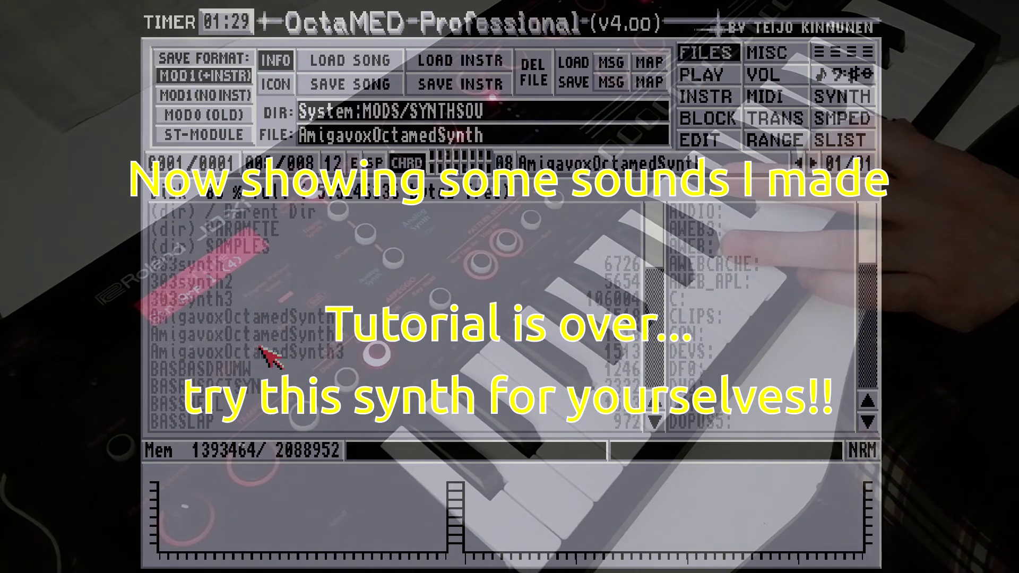
click(423, 63)
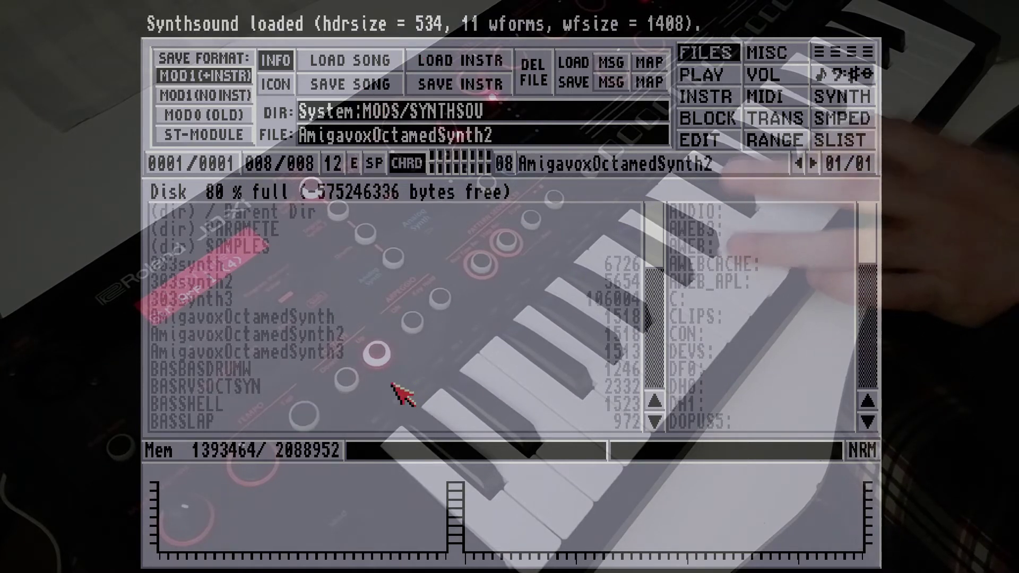
click(341, 353)
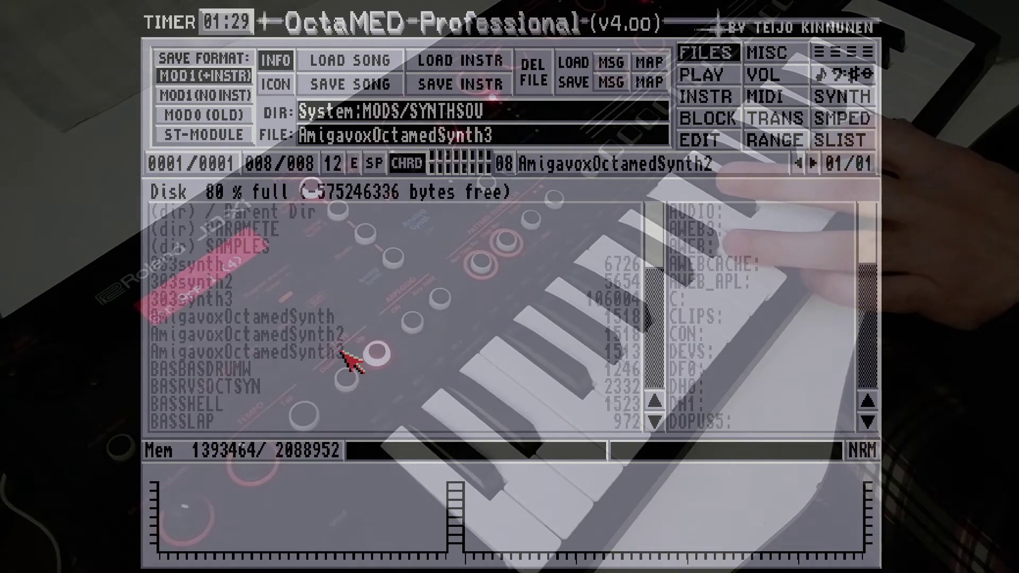
click(435, 62)
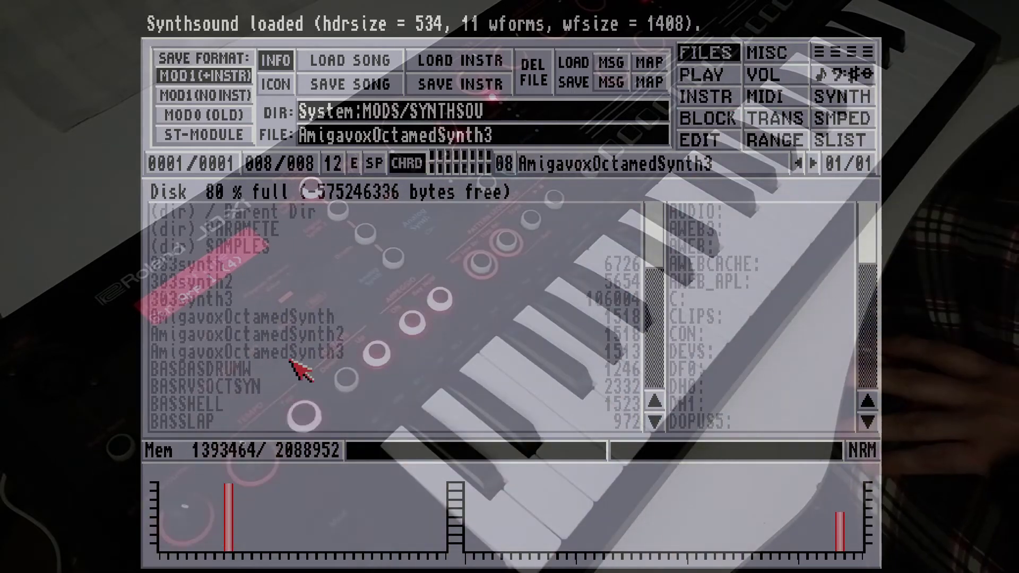
Step: Load BASBASDRUMW, BASRVSOCTSYN, BASSHELL and BASSLAP in turn as the instrument
click(300, 368)
click(467, 64)
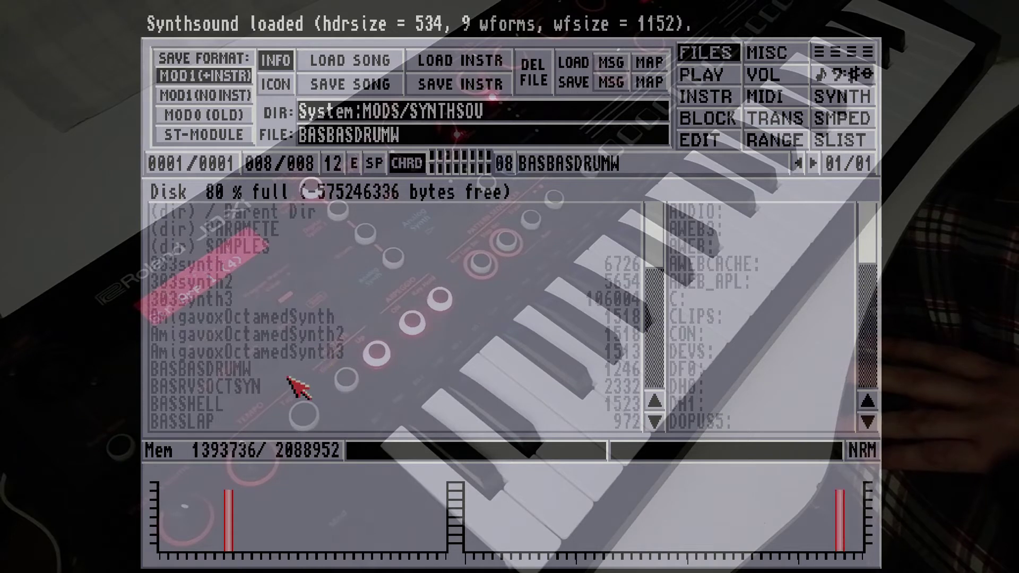
click(256, 383)
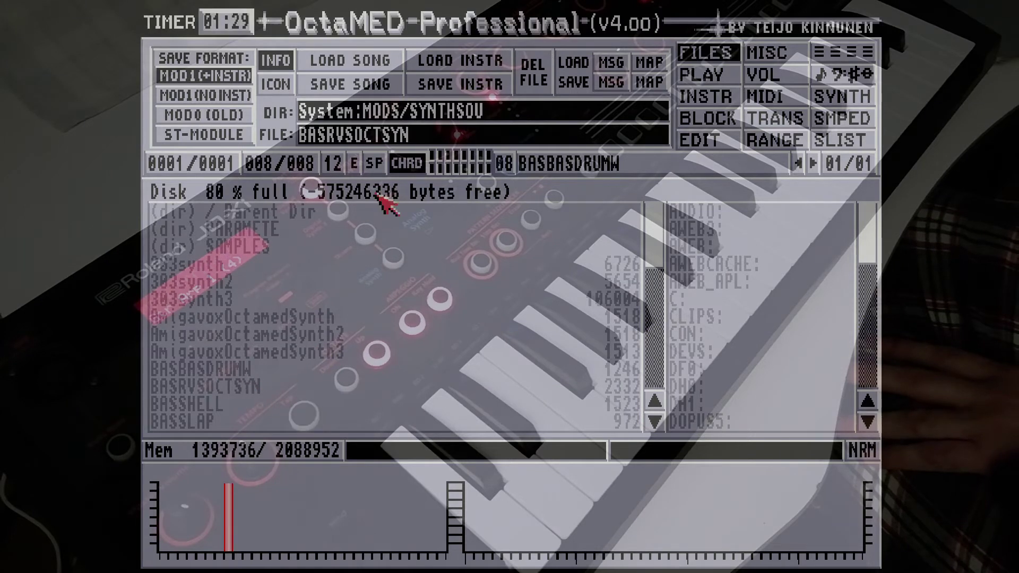
click(469, 68)
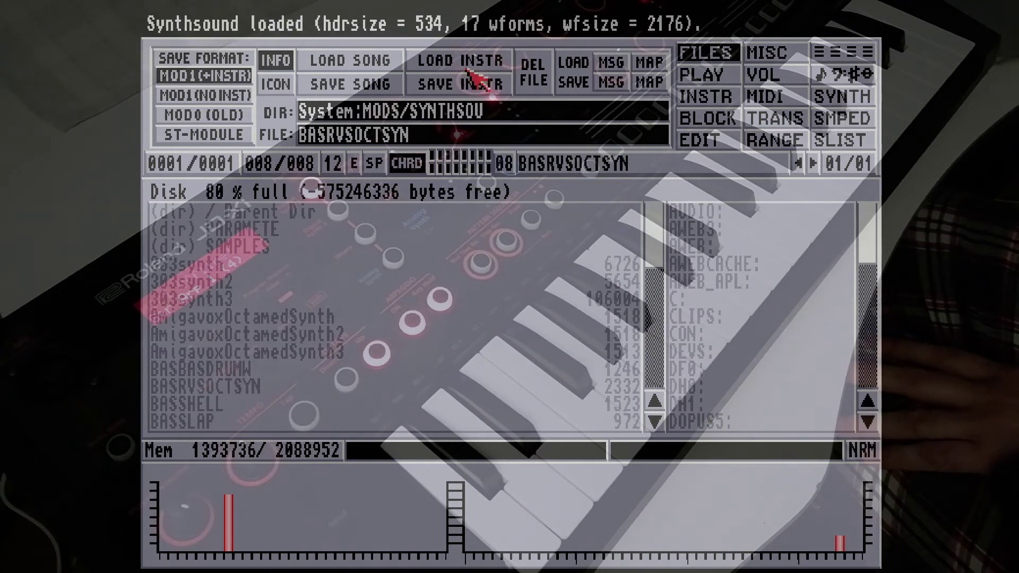
click(233, 406)
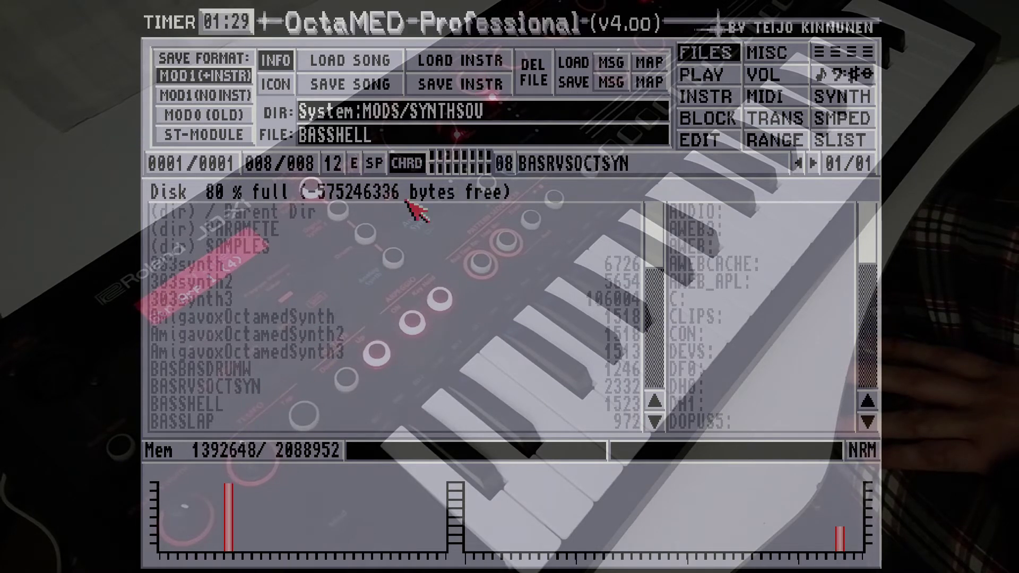
click(477, 63)
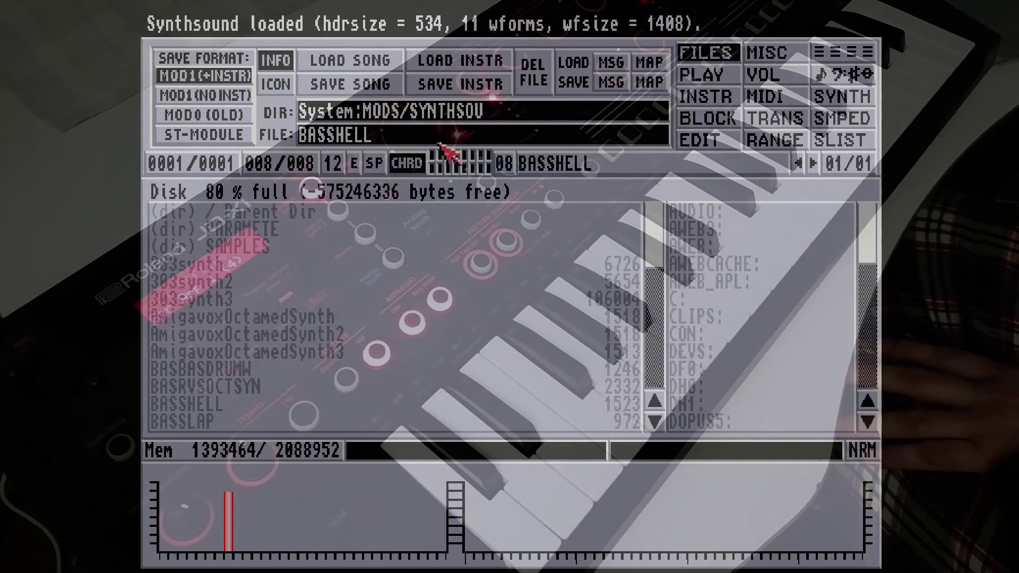
click(201, 423)
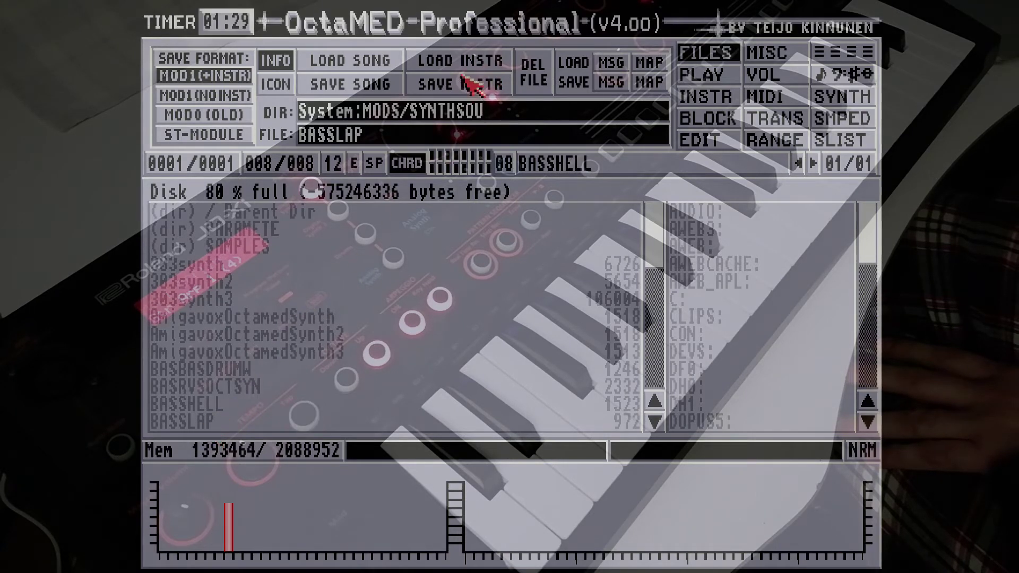
click(475, 64)
Step: Load BASSRAR, BASSRAR2 and BASSRAR3 in turn from further down the list
drag(660, 246, 658, 284)
click(241, 336)
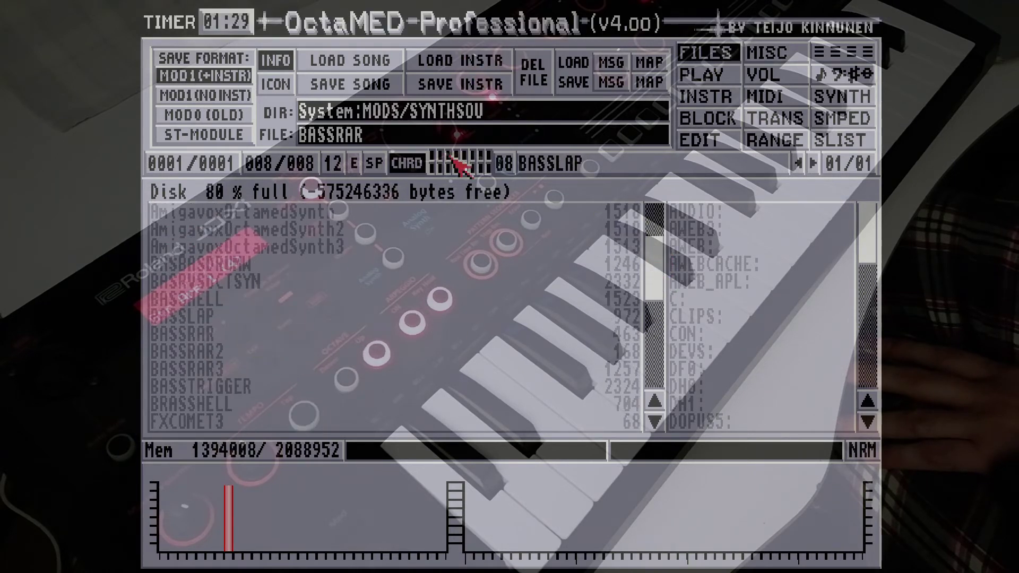
click(491, 61)
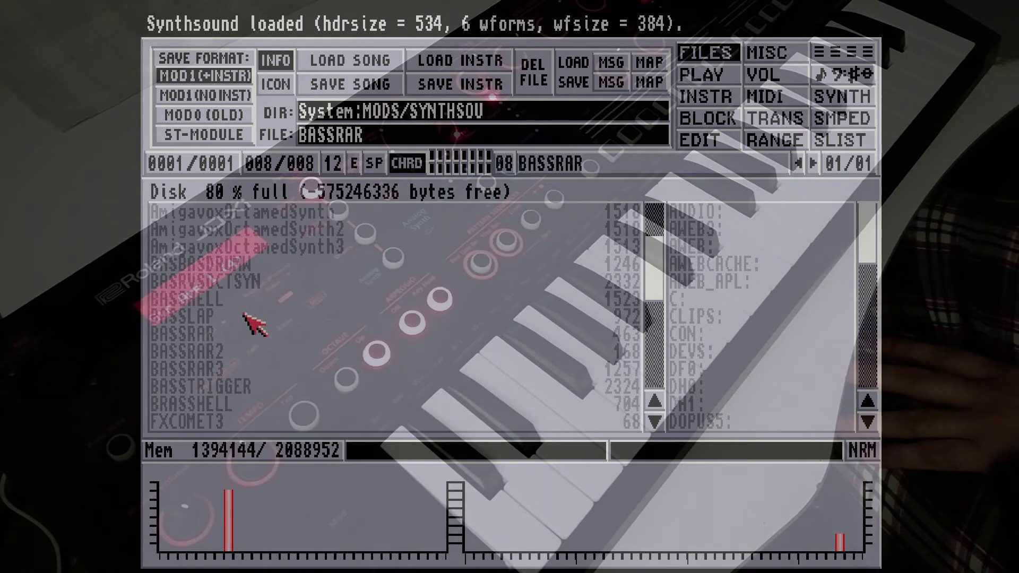
click(207, 352)
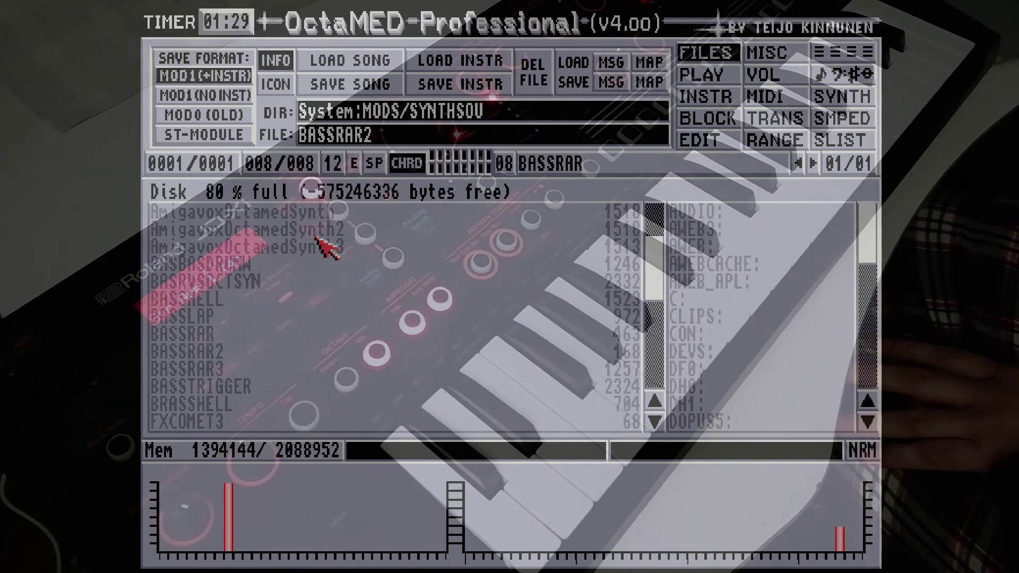
click(466, 67)
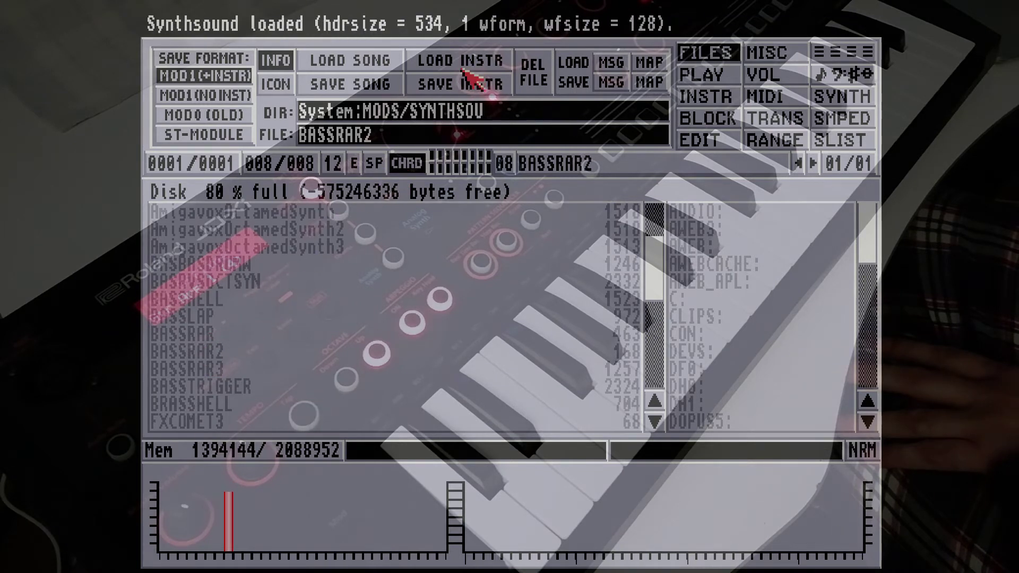
click(228, 370)
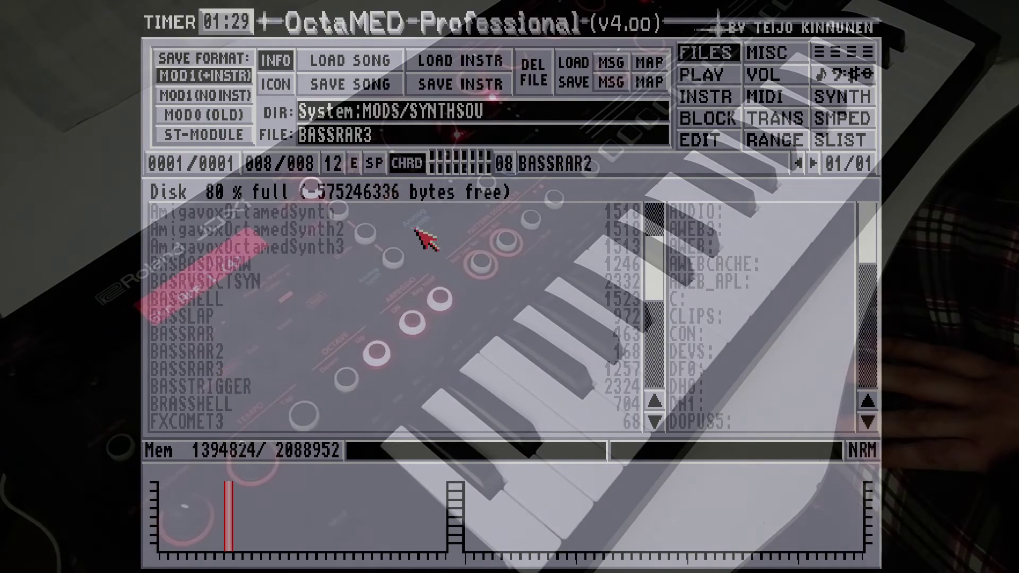
click(477, 61)
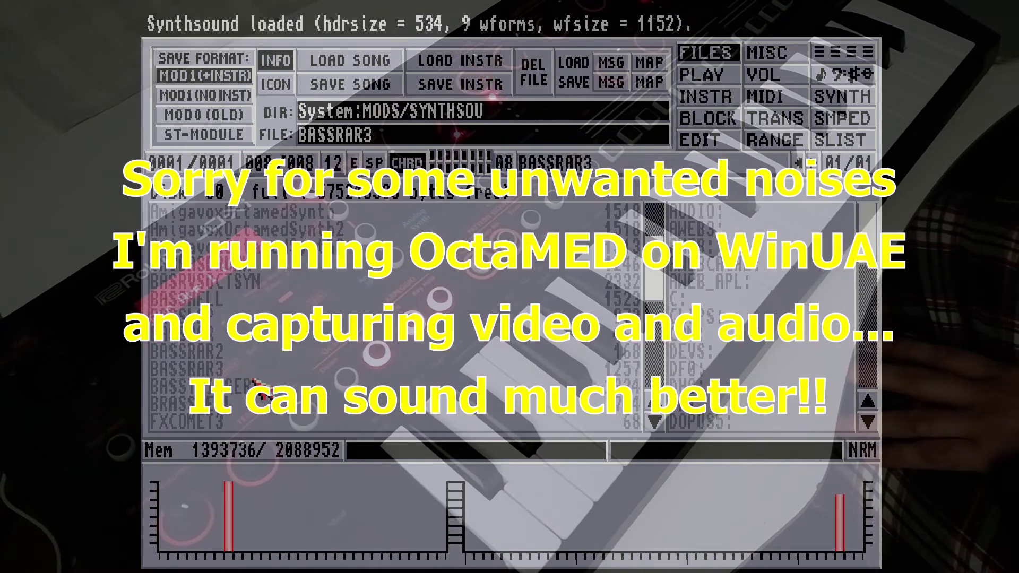
Step: Load BASSTRIGGER, SINT20BDSYN, SINT20OCTSYN and finally SINTBASSDRUMW as the instrument
click(254, 381)
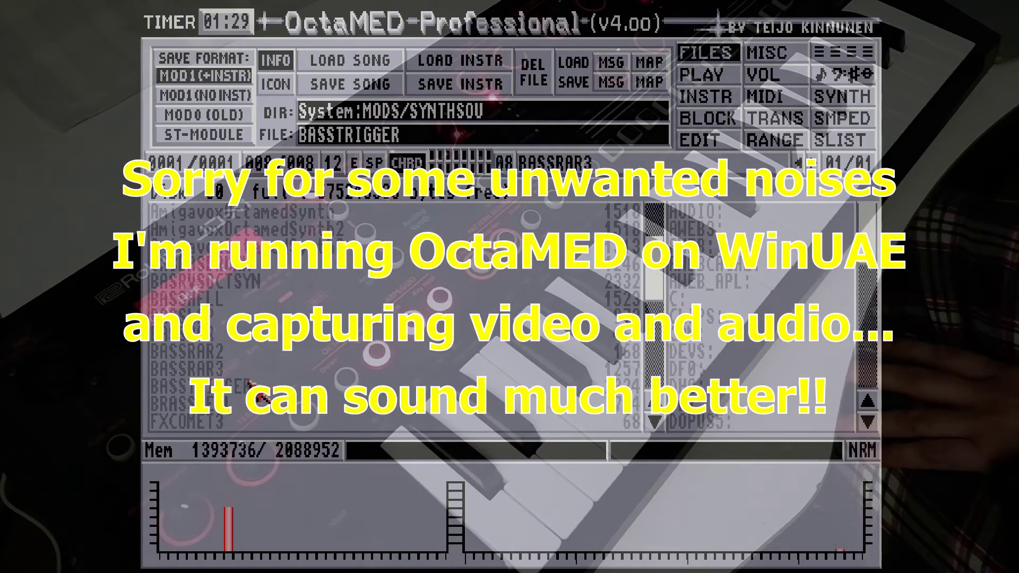
click(448, 61)
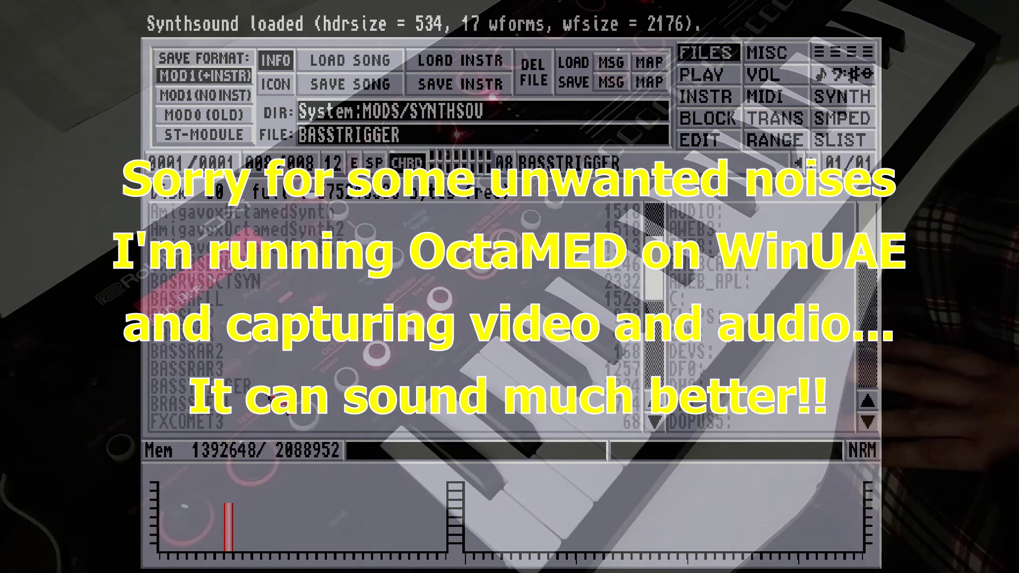
click(241, 407)
click(470, 64)
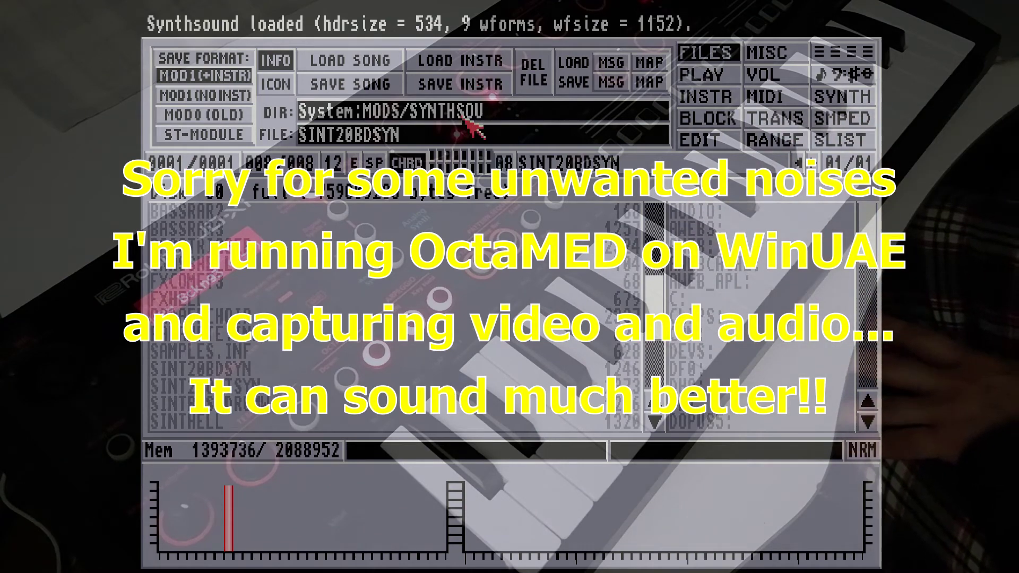
click(258, 387)
click(461, 61)
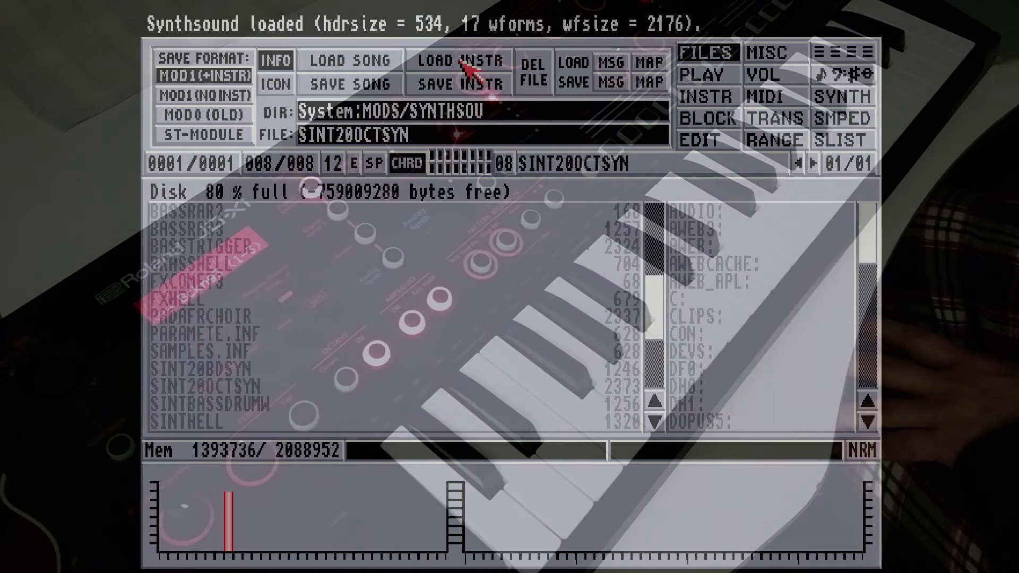
click(263, 405)
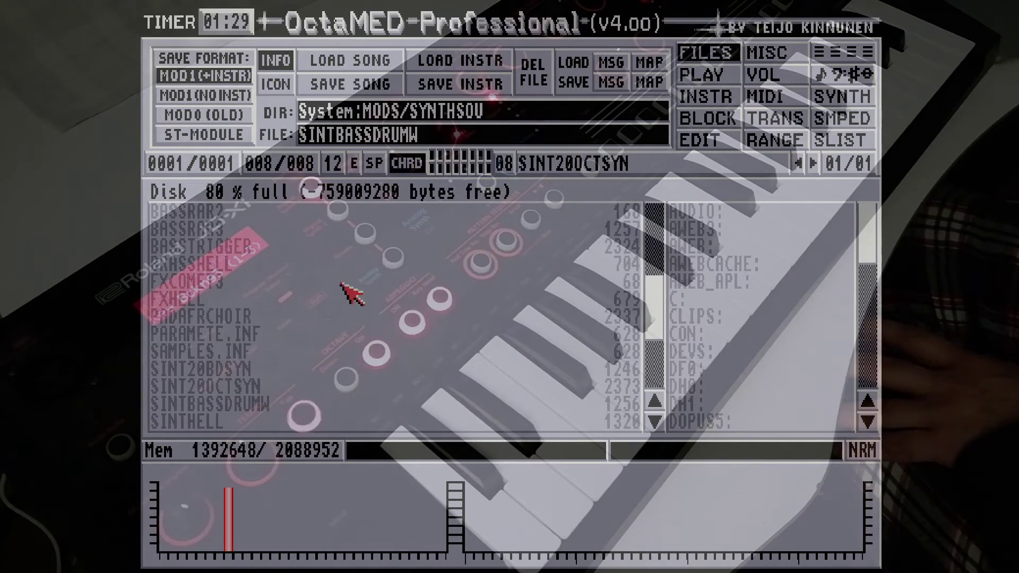
click(459, 62)
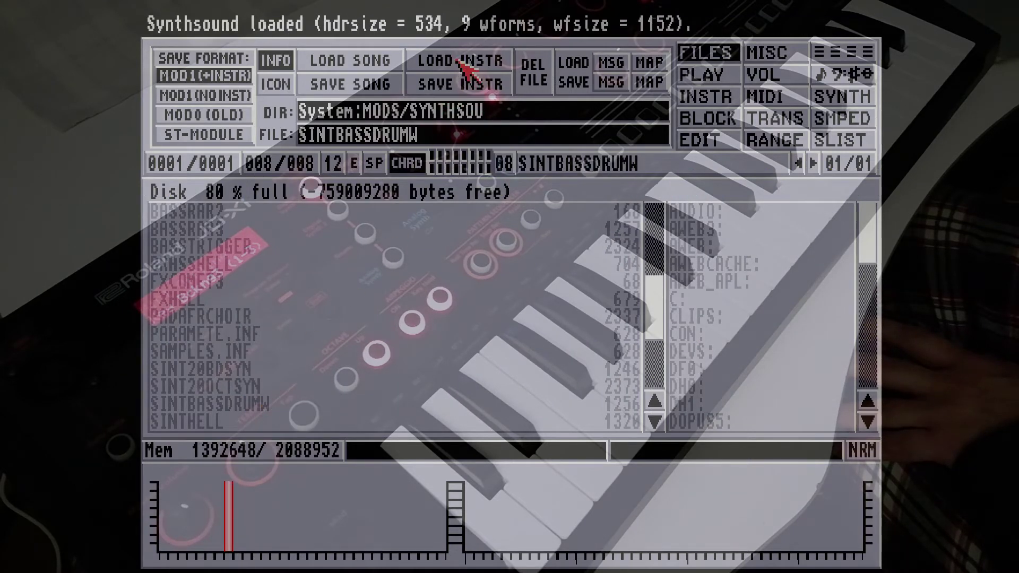
Step: Load SINTRVSOCTASYNTH, SINTRVSOCTASYNTH2 and SINTRVSOCTASYNTH3 in turn as the instrument
click(650, 420)
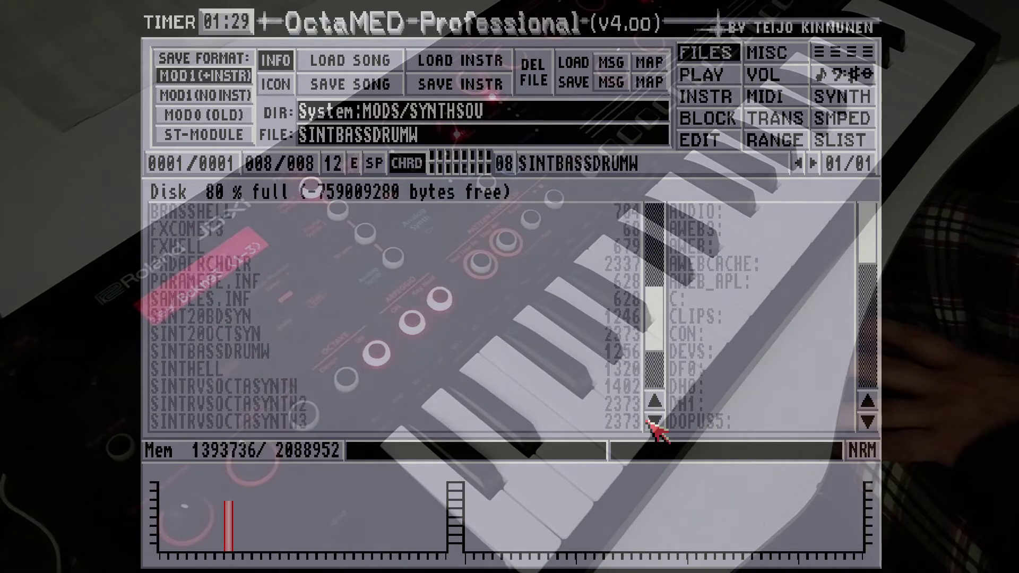
click(357, 353)
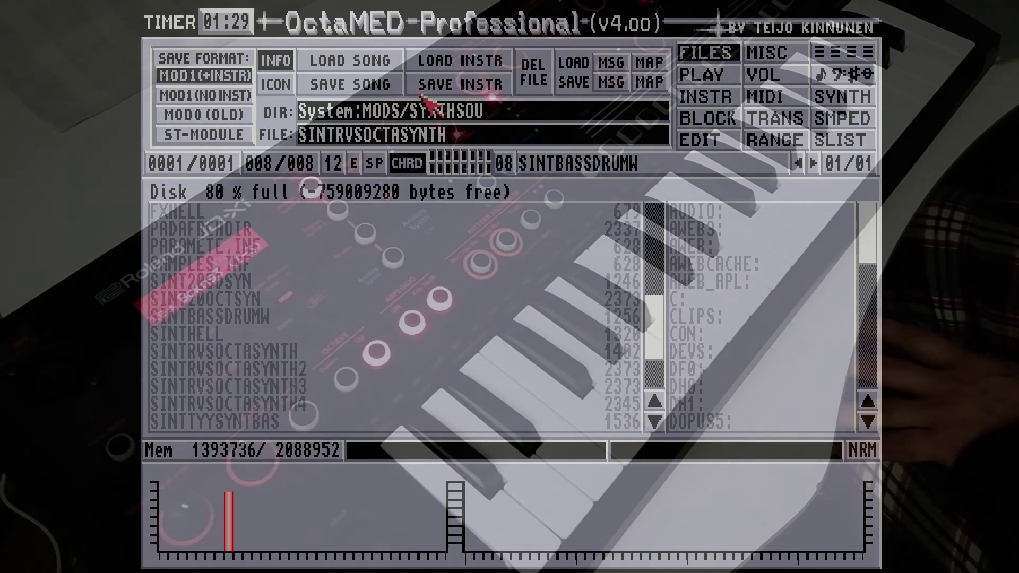
click(463, 63)
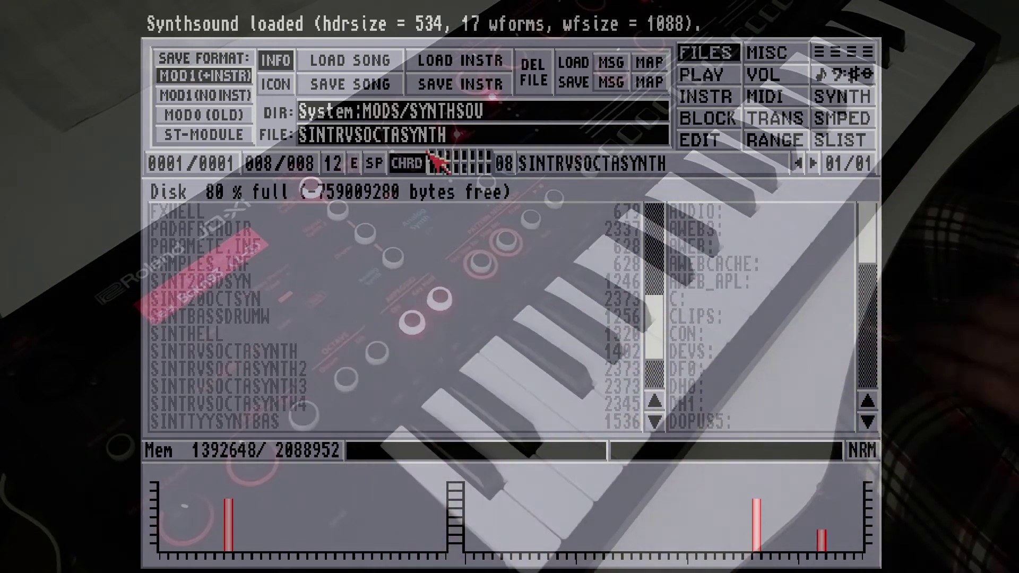
click(364, 370)
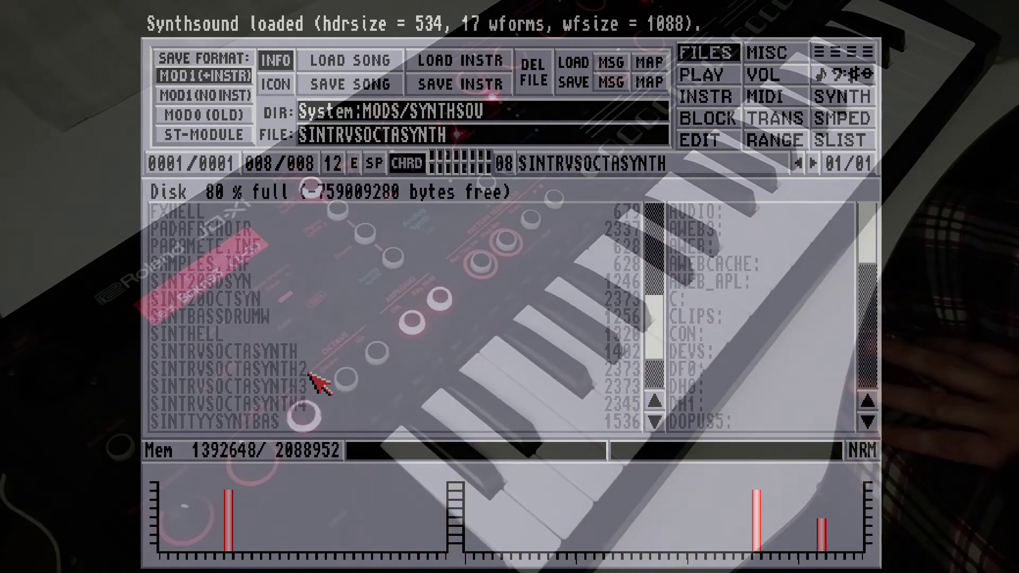
click(456, 66)
click(310, 383)
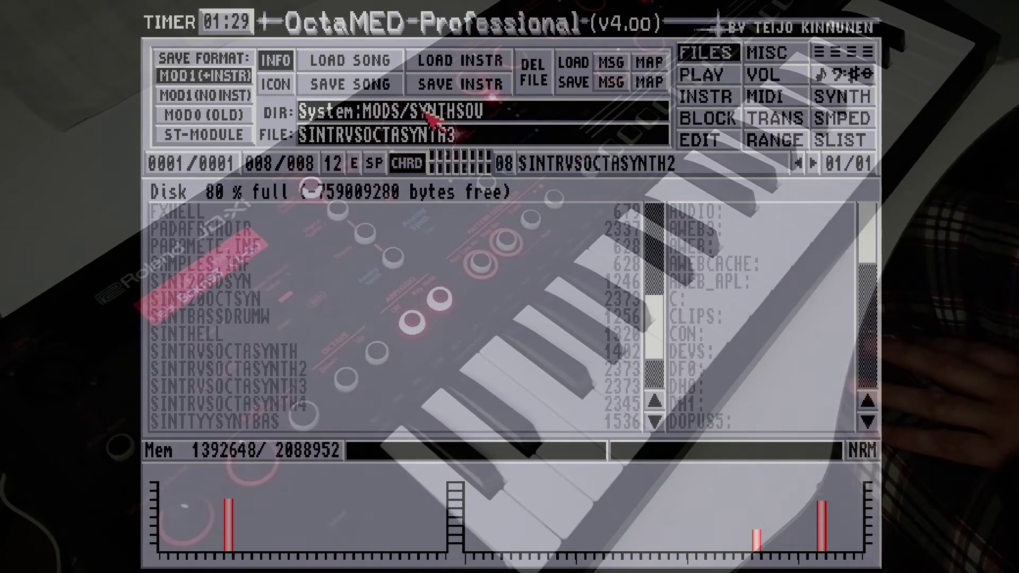
click(460, 67)
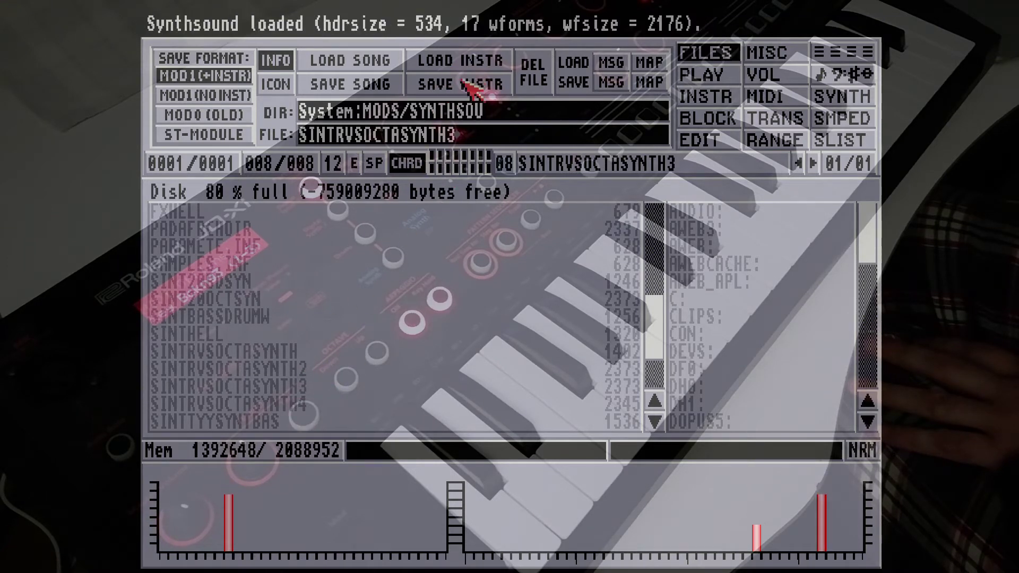
Step: Load SINTRVSOCTASYNTH4, then SINTTYYSYNTBAS from lower in the list
click(286, 404)
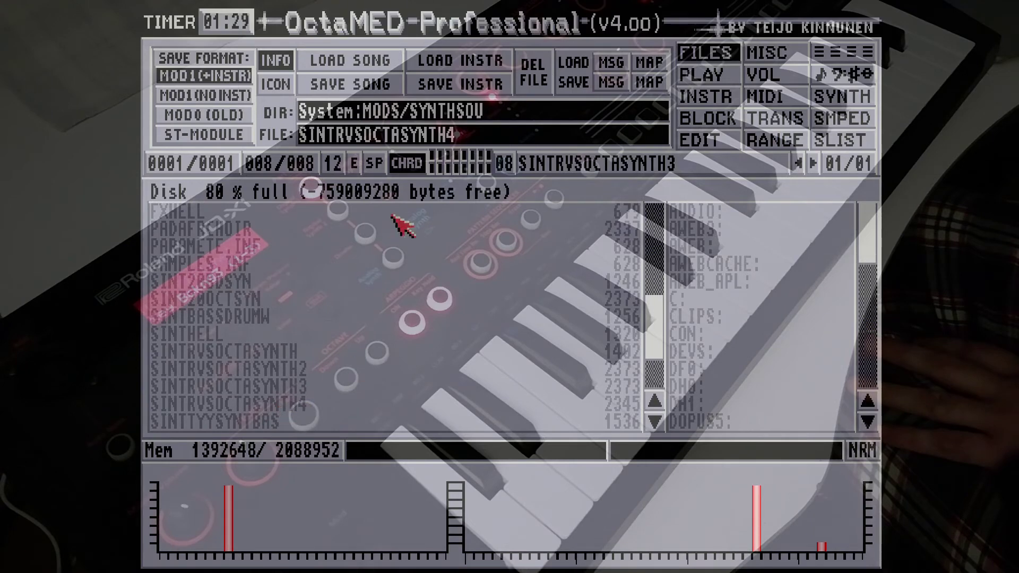
click(460, 64)
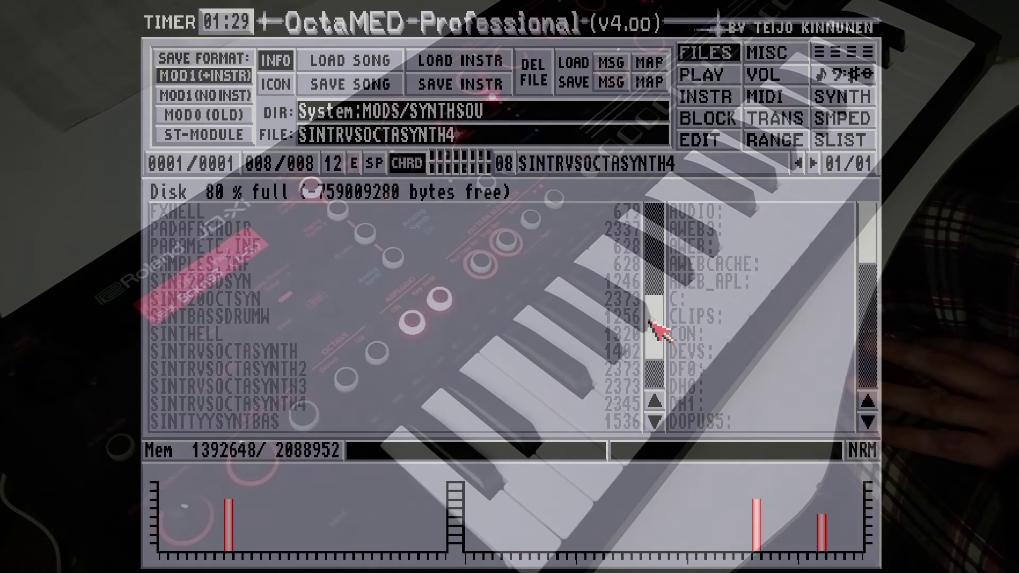
drag(658, 332, 660, 375)
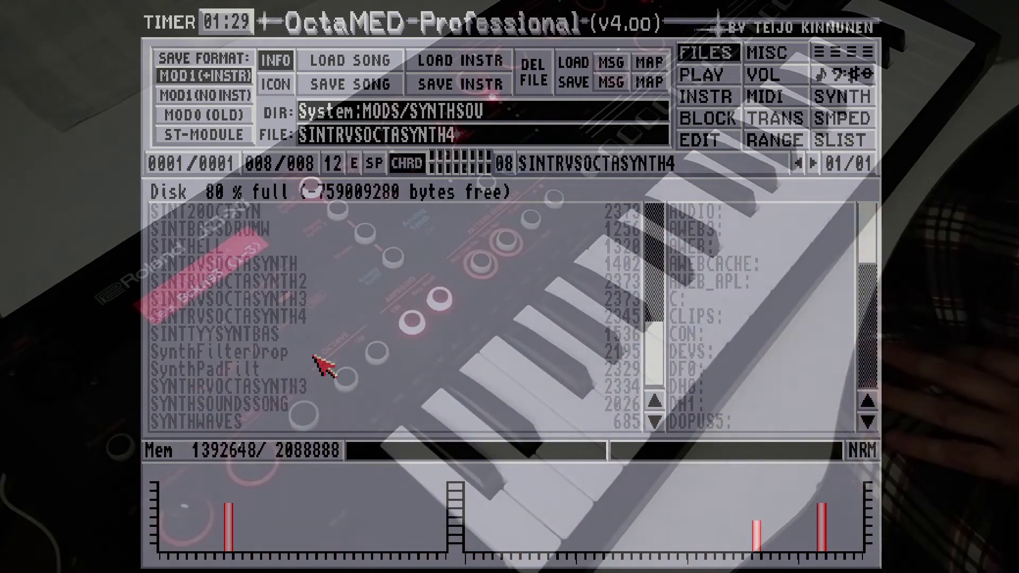
click(287, 335)
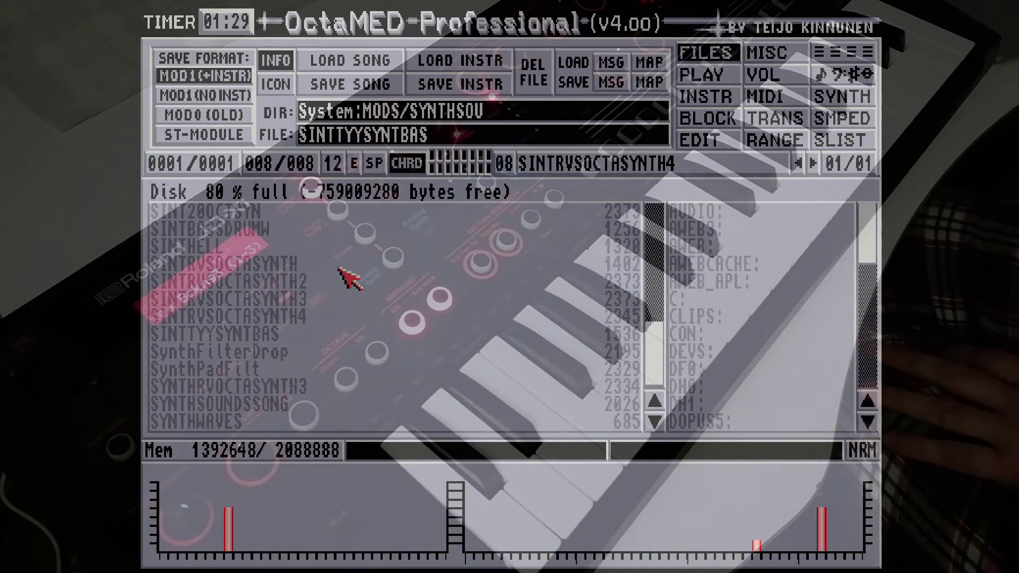
click(463, 60)
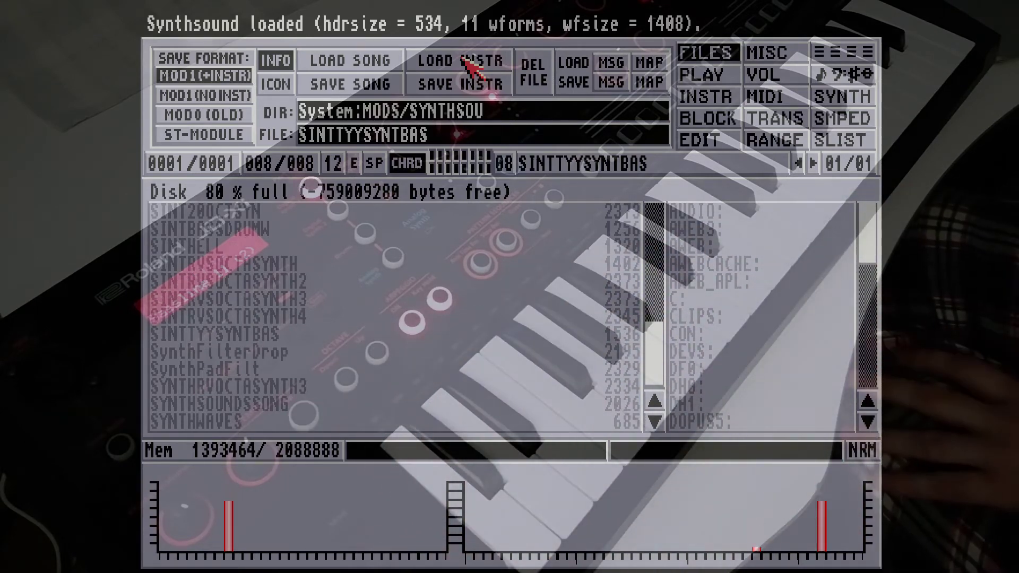
Step: Open SINTTYYSYNTBAS's waveforms, redraw part of the sine, step through waveforms 1–10, then back to 0
click(847, 103)
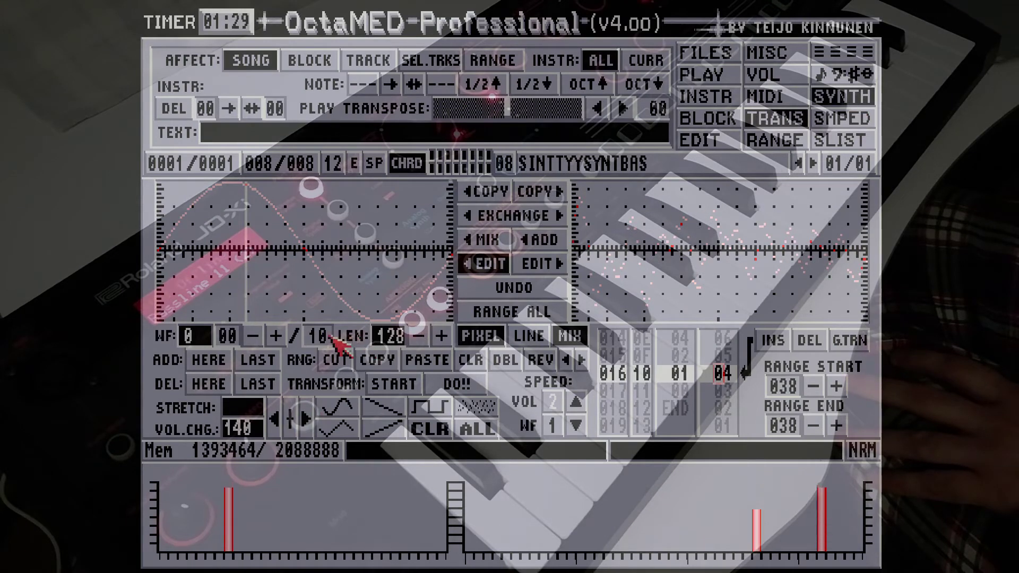
mouse_move(250, 245)
mouse_down()
mouse_move(209, 184)
mouse_move(270, 226)
mouse_up()
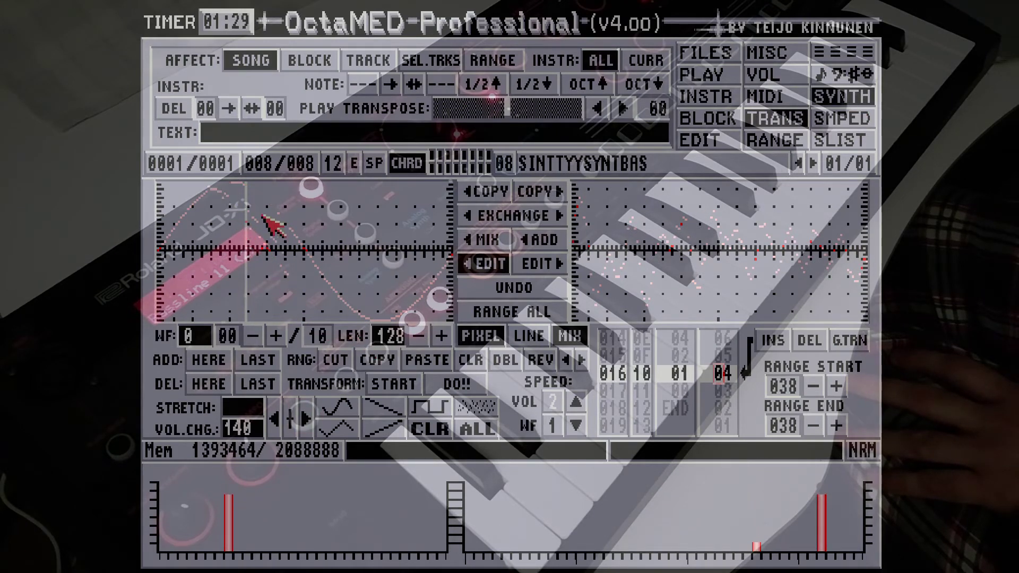
click(276, 336)
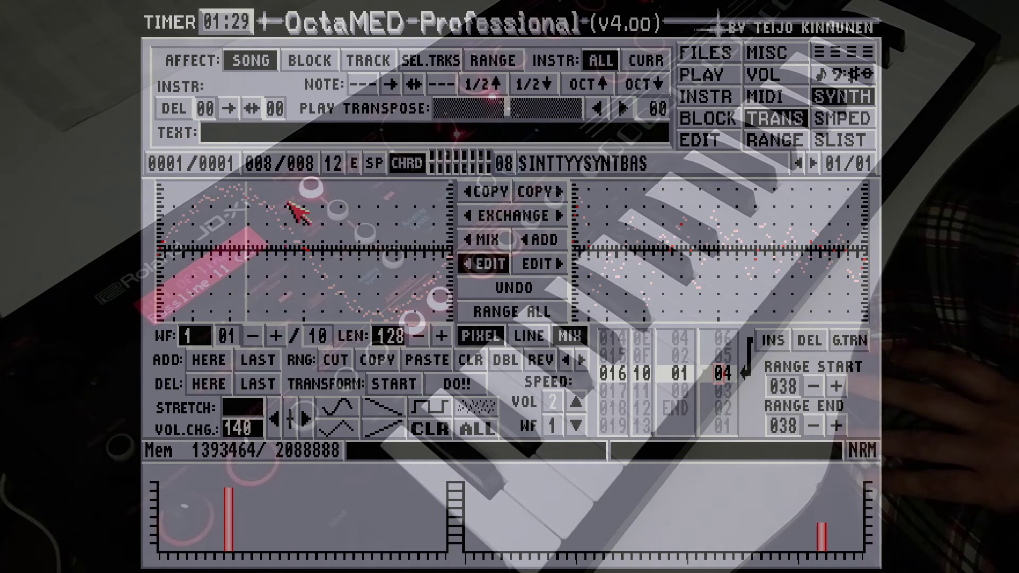
click(275, 335)
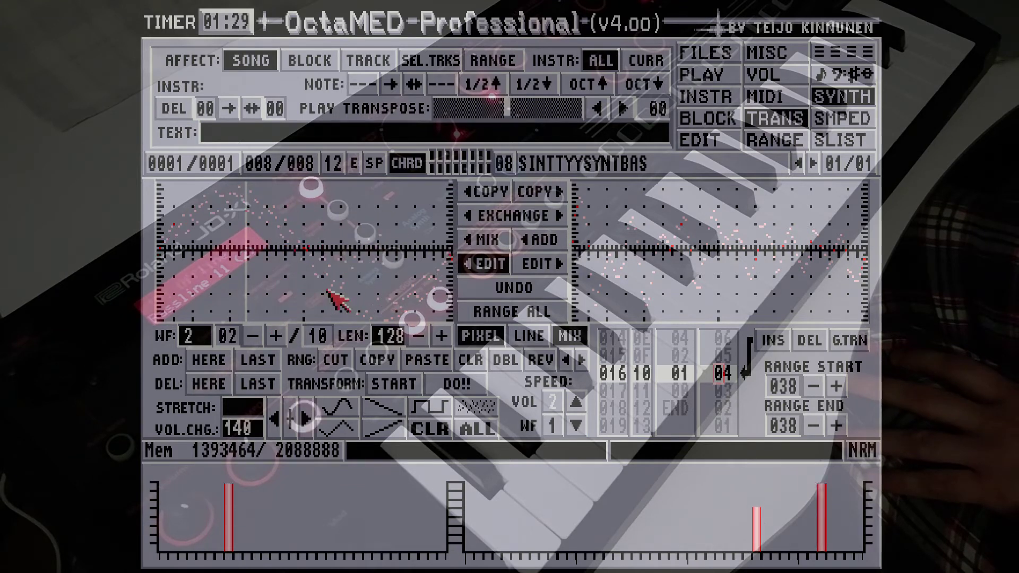
click(275, 336)
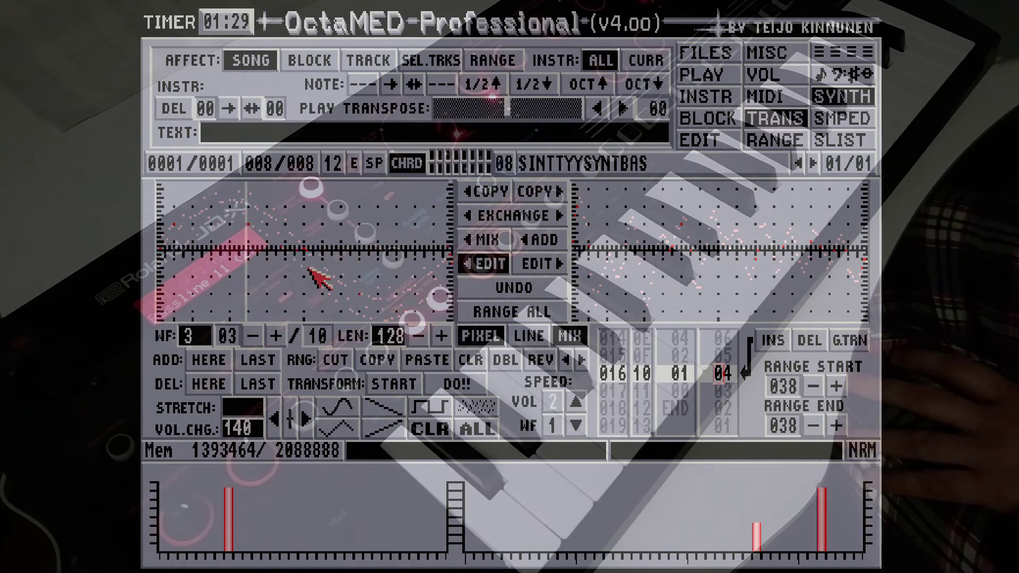
click(275, 336)
click(276, 336)
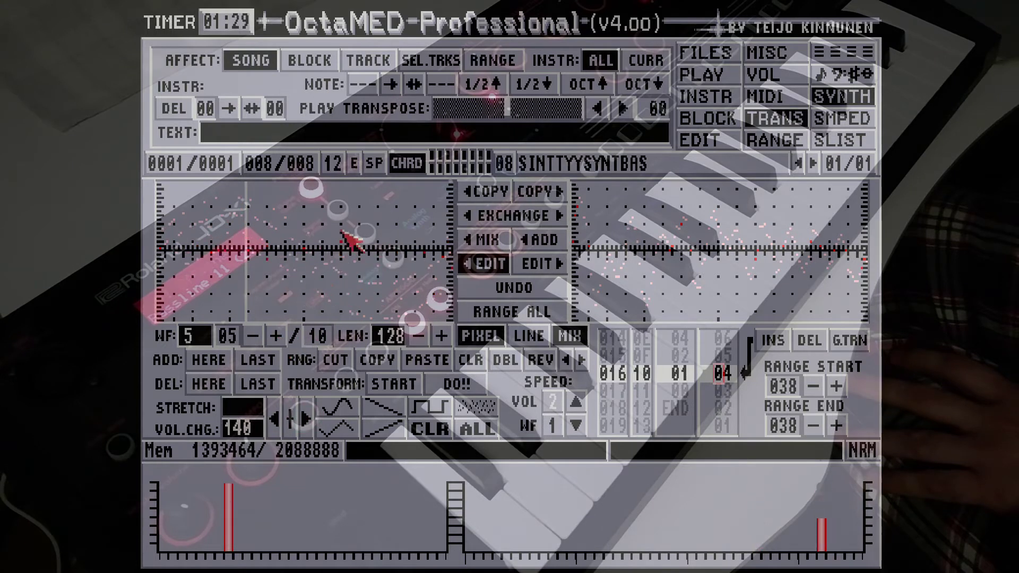
click(276, 336)
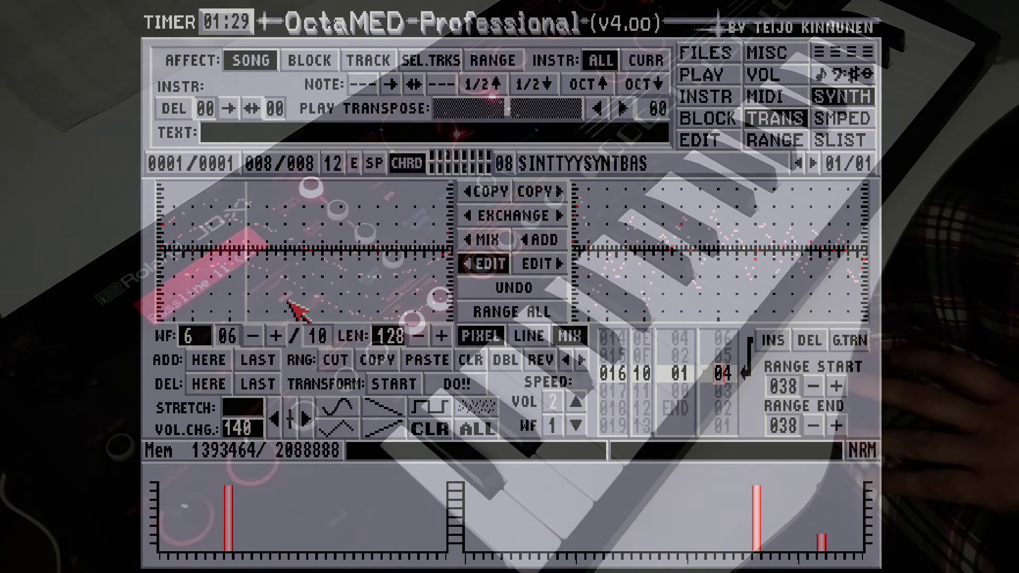
click(276, 335)
click(275, 336)
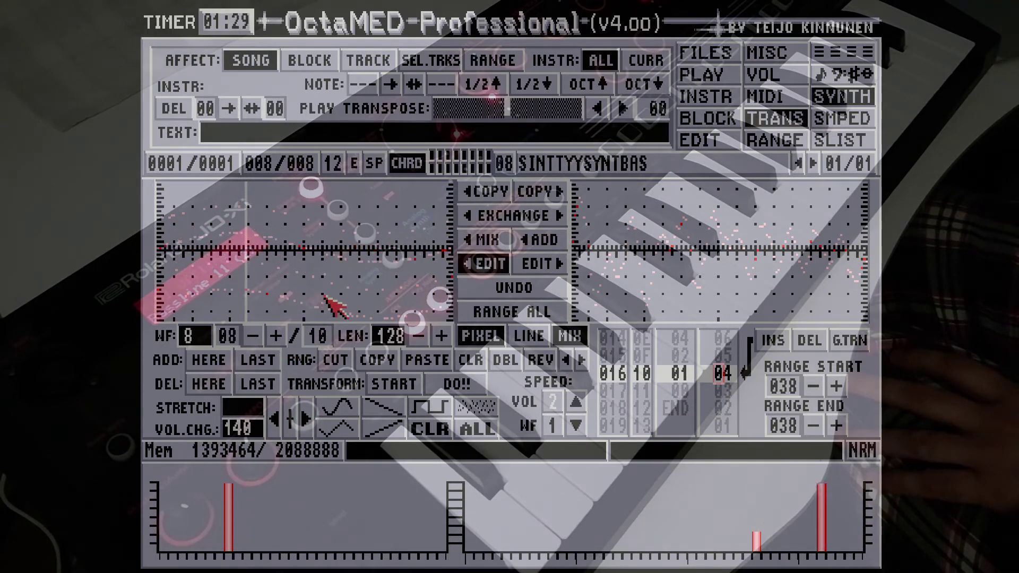
click(276, 336)
click(275, 336)
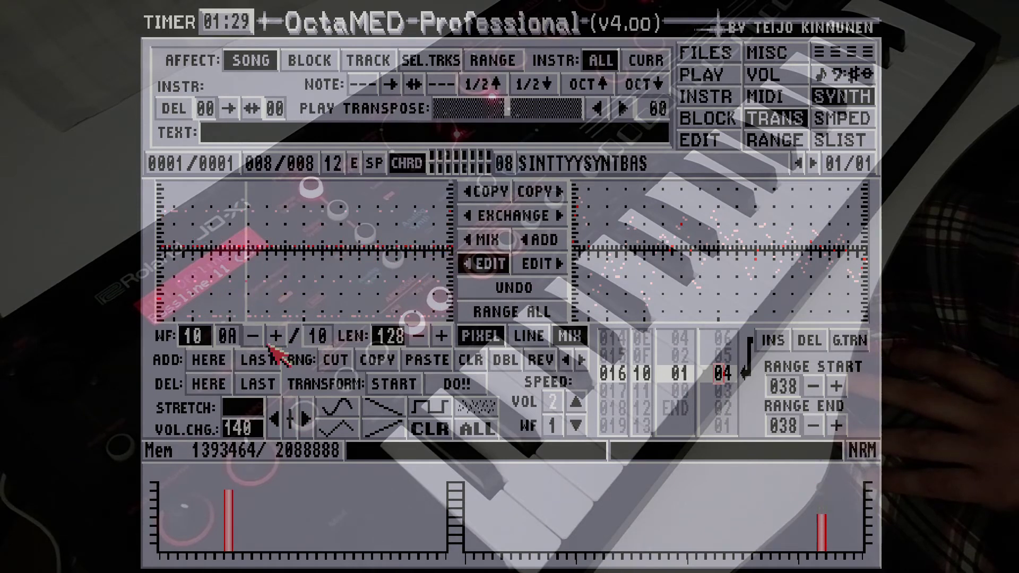
drag(255, 341, 255, 342)
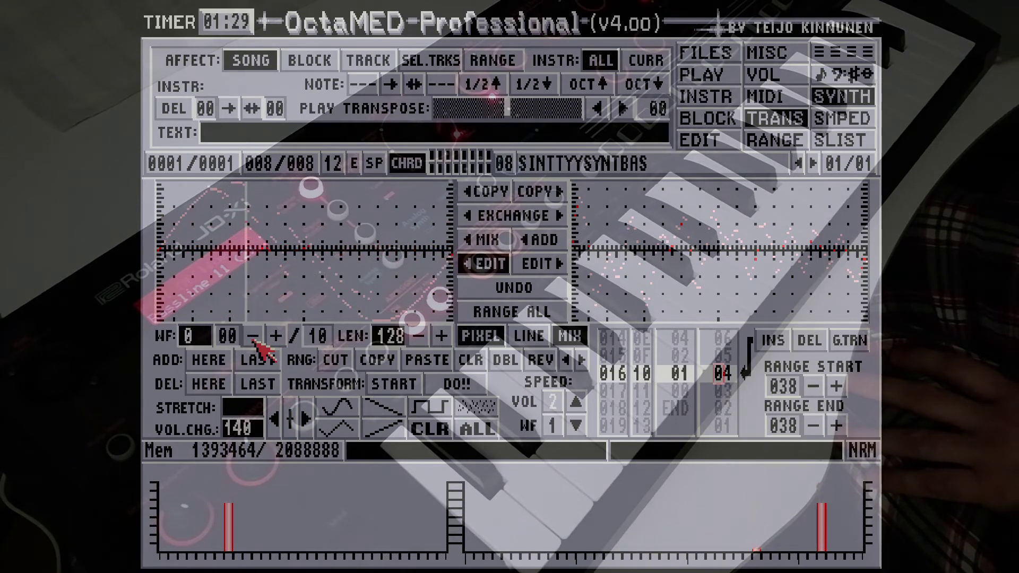
Step: Load SynthFilterDrop and then SynthPadFilt as the current instrument
click(708, 55)
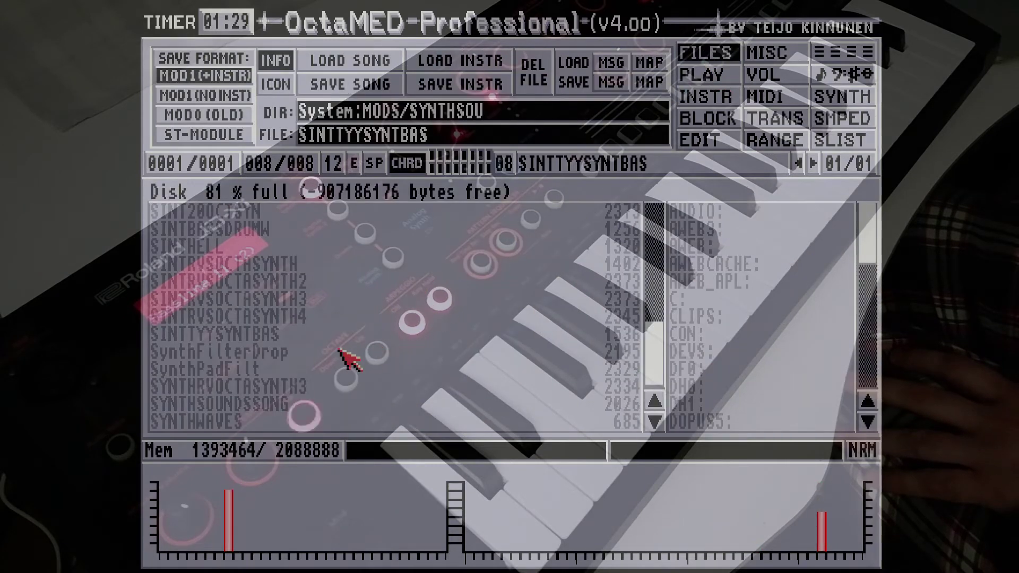
click(284, 352)
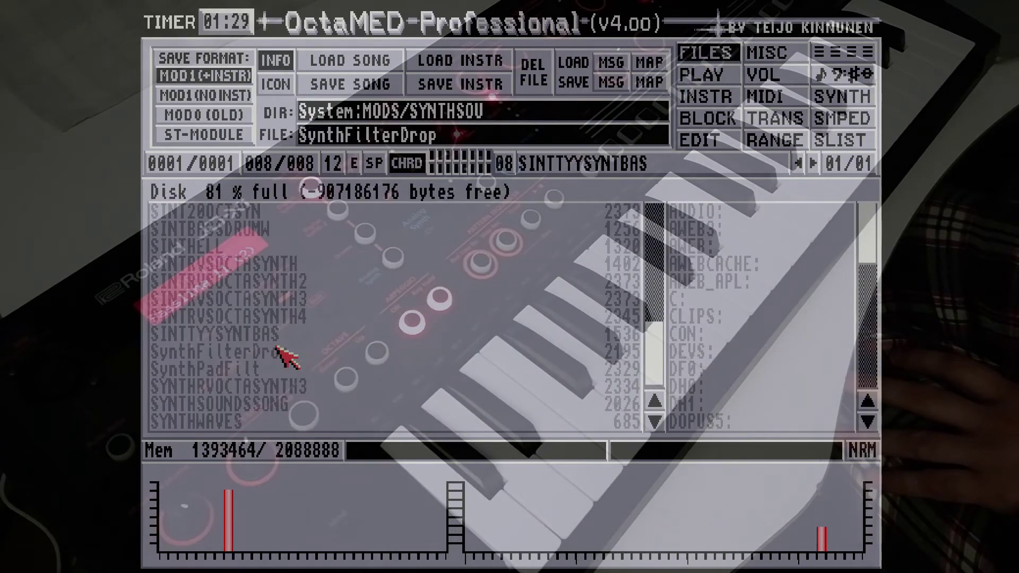
click(471, 66)
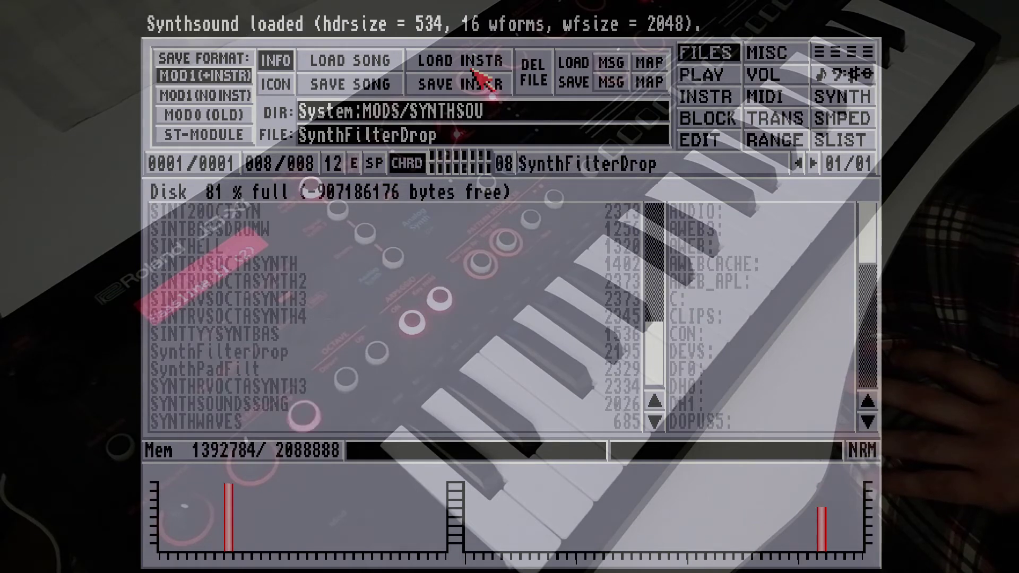
click(252, 369)
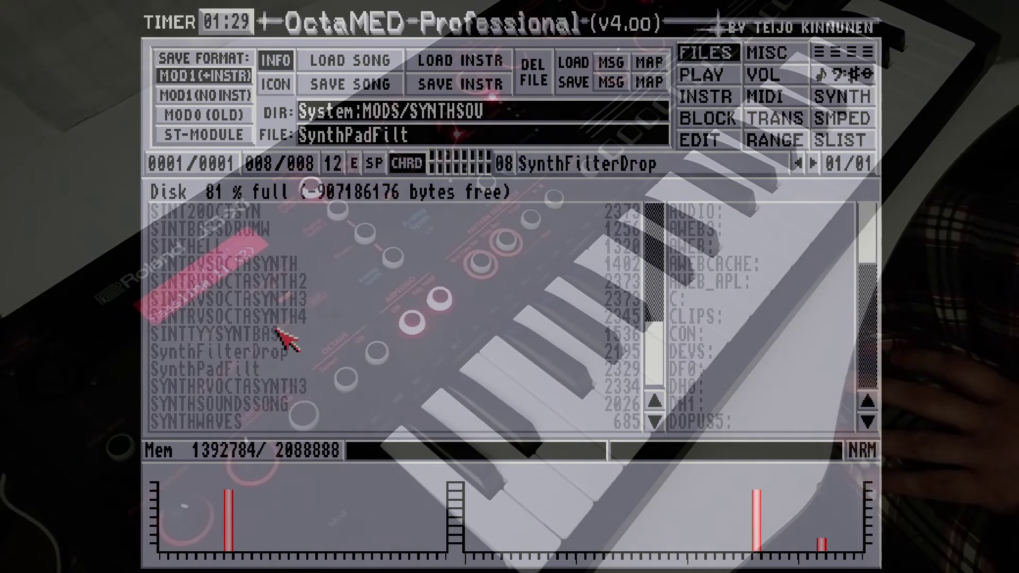
click(467, 66)
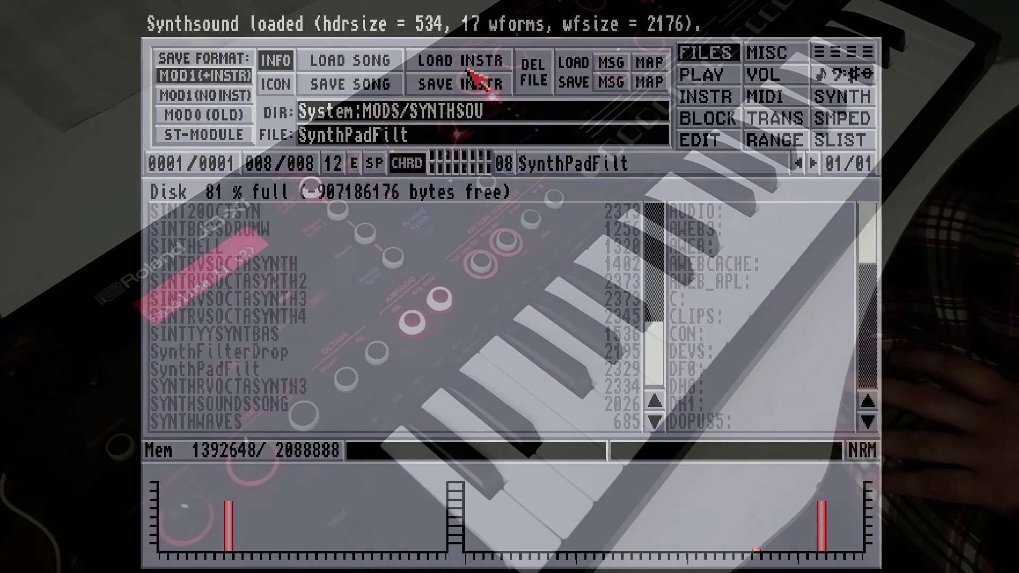
Step: Load SYNTHRVOCTASYNTH3, then SYNTHWAVES, which has 9 waveforms
click(286, 389)
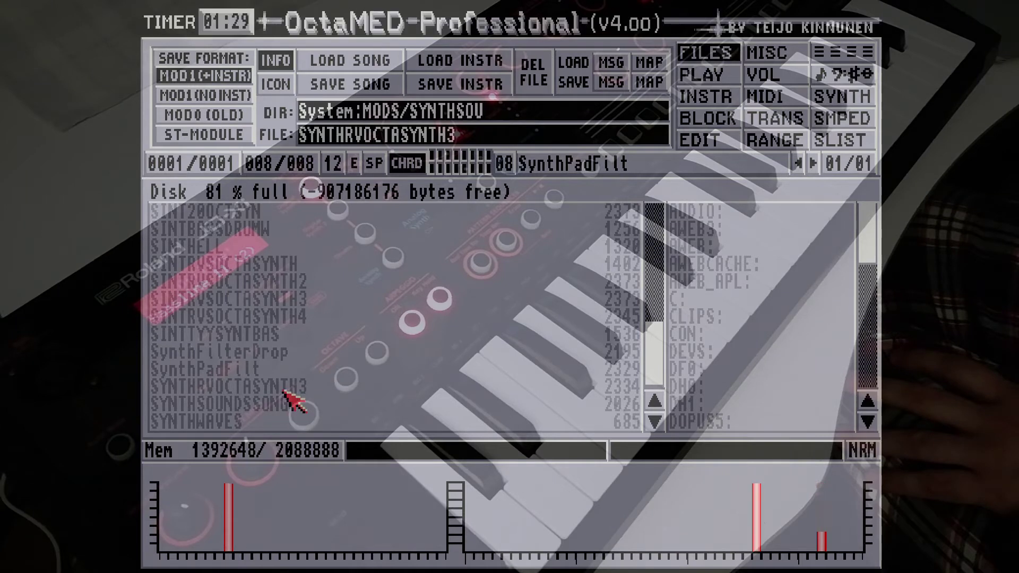
click(450, 65)
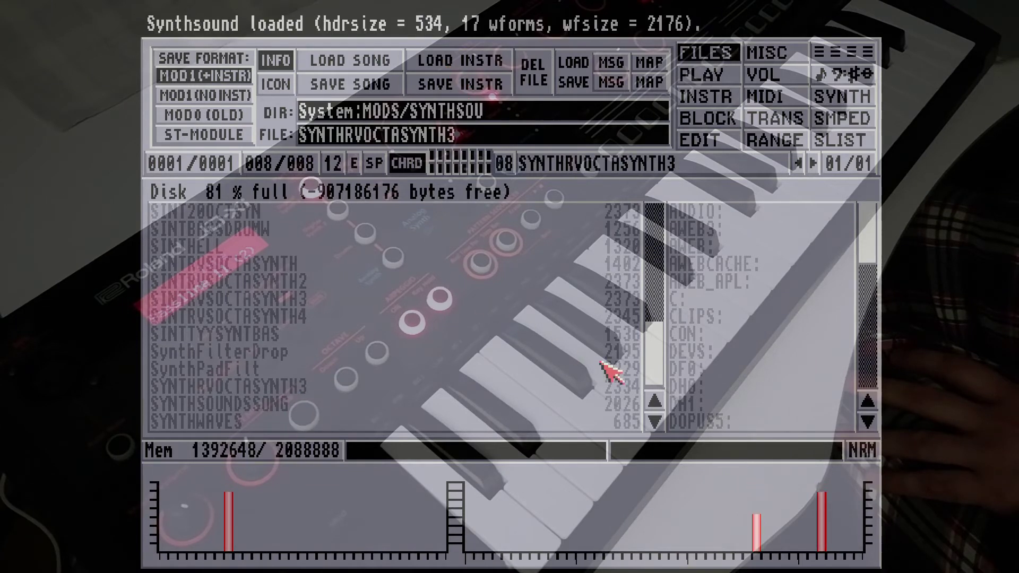
click(260, 421)
click(484, 63)
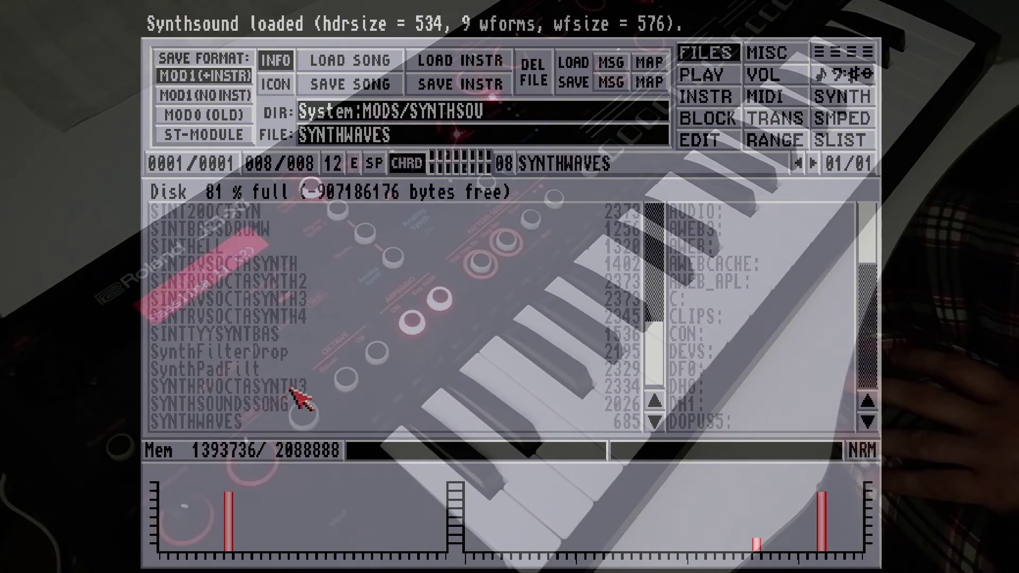
Step: Select SynthPadFilt in the Files panel list again
click(264, 372)
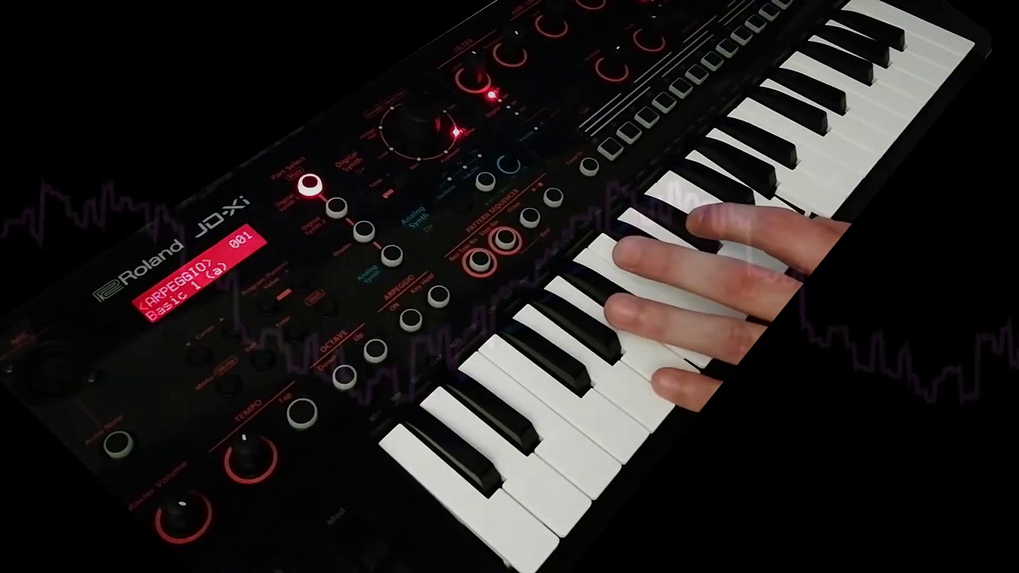